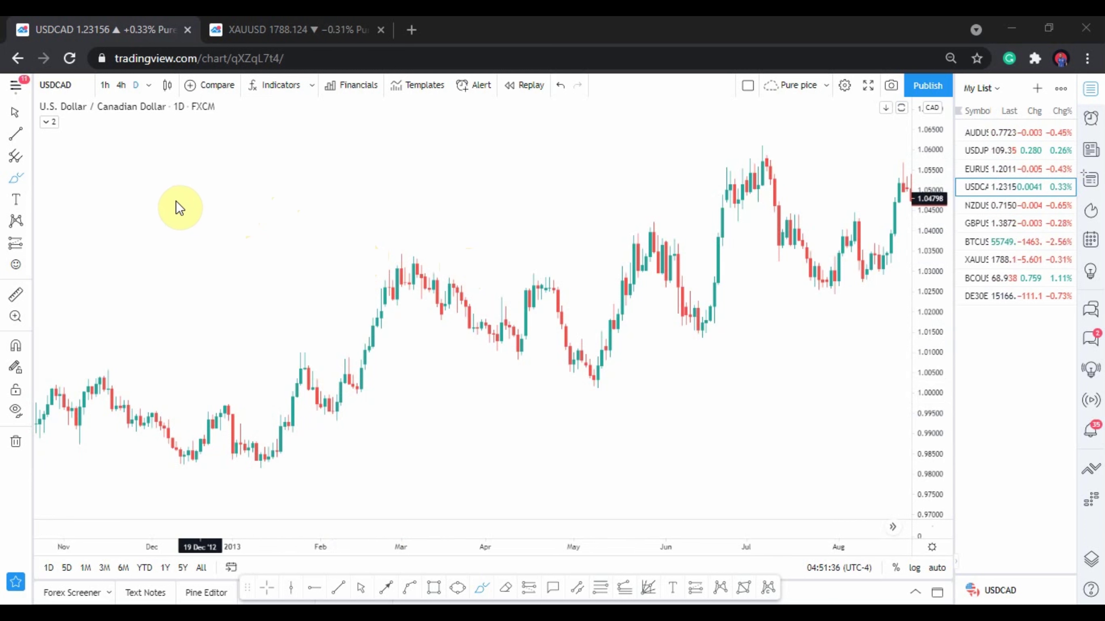
- Handwrite the letters T and R, each with a dash before it, with the brush in the empty area above the December–January candles
click(180, 171)
drag(229, 165, 186, 170)
mouse_move(209, 166)
mouse_down()
mouse_move(209, 193)
mouse_move(161, 182)
mouse_up()
drag(207, 214, 209, 244)
drag(199, 223, 213, 234)
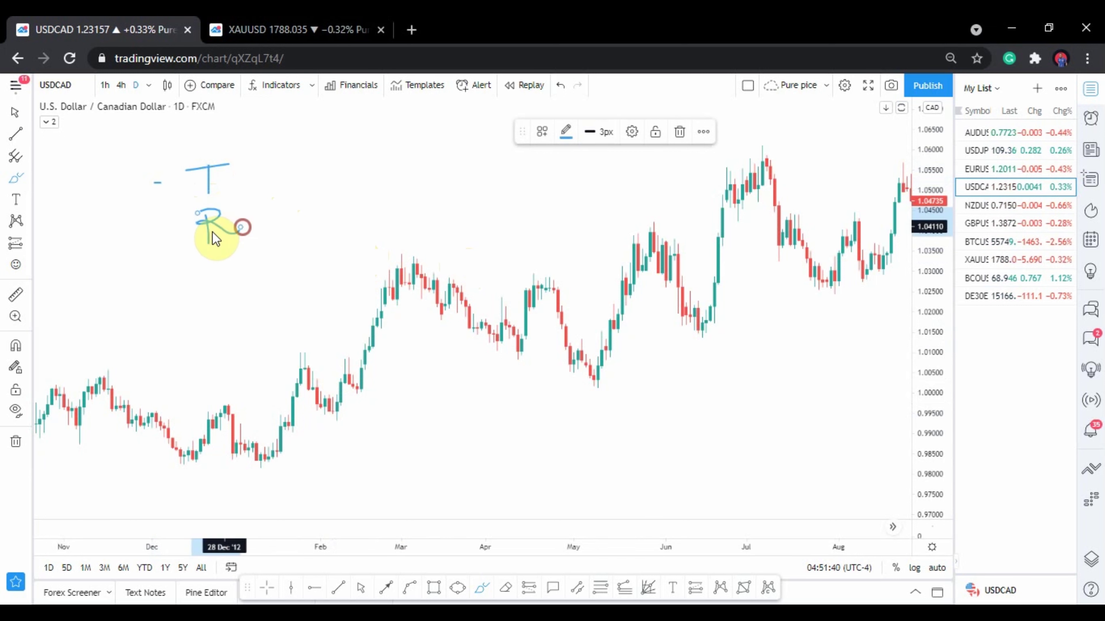
drag(142, 227, 173, 227)
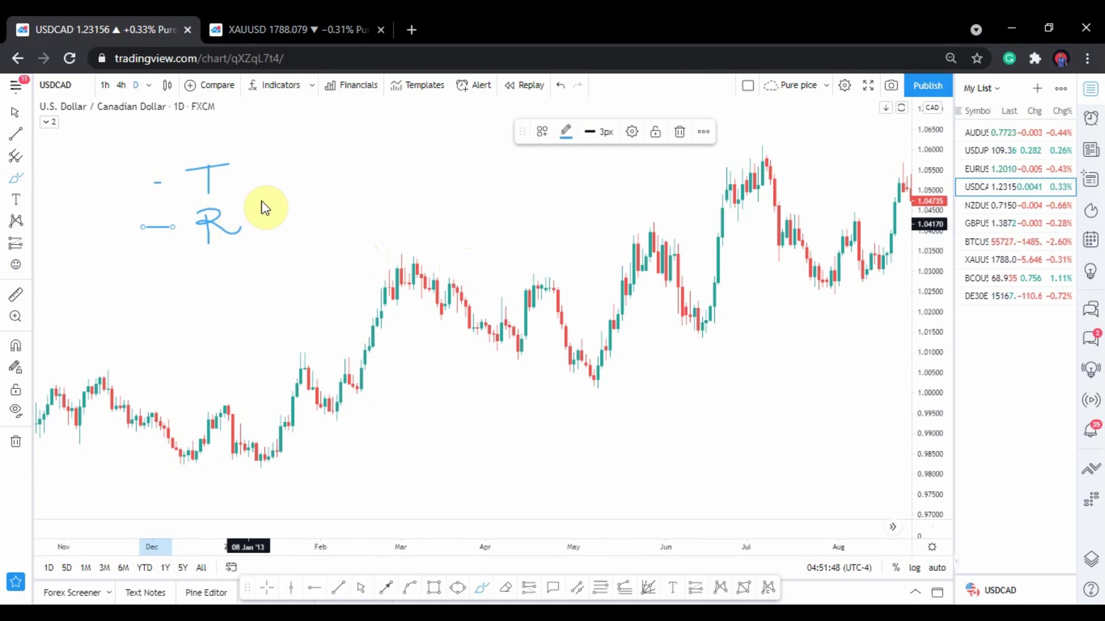
- Handwrite a circled, struck-through D beside the R, and mark off the T with a curved underline
mouse_move(311, 195)
mouse_down()
mouse_move(353, 242)
mouse_move(344, 185)
mouse_up()
drag(272, 252, 356, 190)
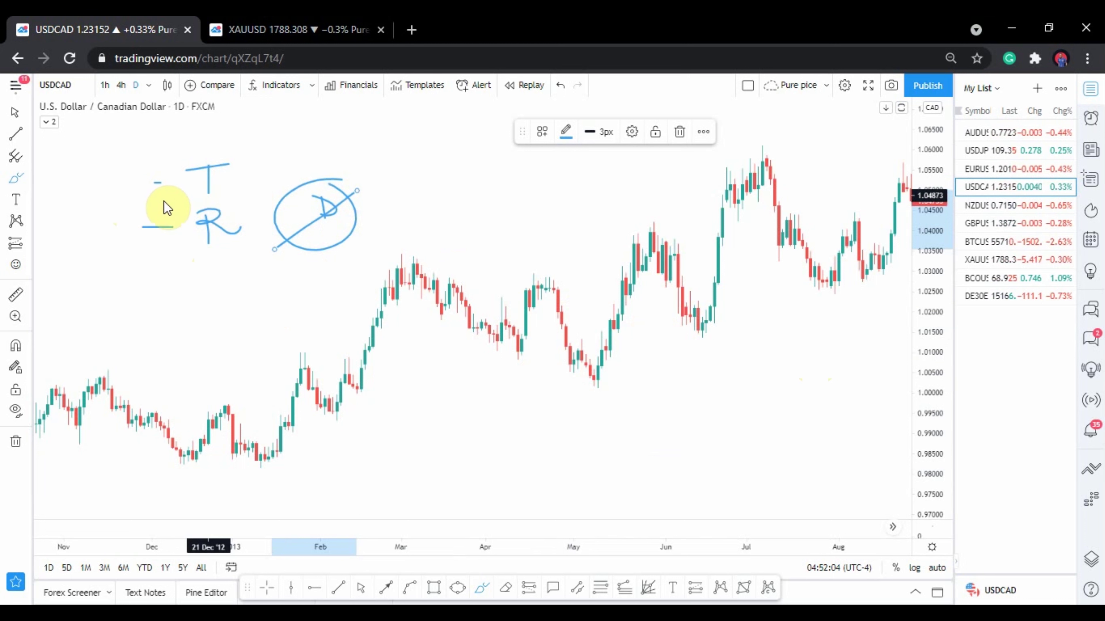
mouse_move(148, 201)
mouse_down()
mouse_move(170, 204)
mouse_move(244, 144)
mouse_move(221, 139)
mouse_up()
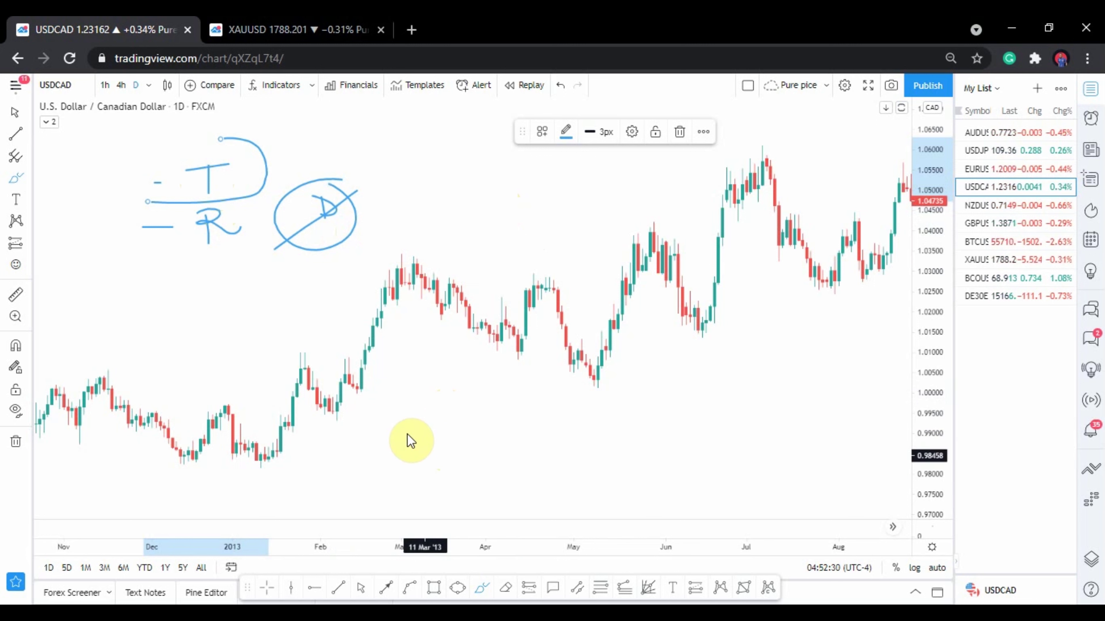
- Handwrite "one side" with the brush in the empty area below the April to June candles
click(439, 414)
mouse_move(439, 413)
mouse_down()
mouse_move(493, 429)
mouse_move(570, 419)
mouse_up()
mouse_move(603, 402)
mouse_down()
mouse_move(617, 421)
mouse_move(584, 429)
mouse_move(643, 421)
mouse_up()
mouse_move(657, 363)
mouse_down()
mouse_move(660, 420)
mouse_move(722, 415)
mouse_up()
- Draw a trend line across the March and July highs, from 08 Jan '13 to 16 Aug '13, and colour it red
click(342, 591)
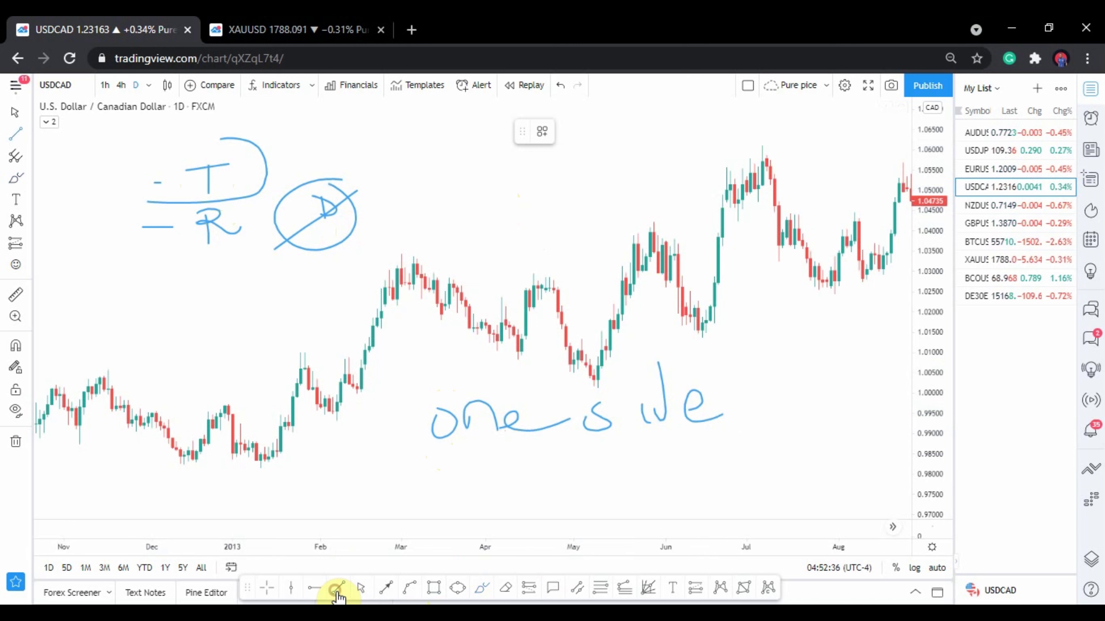
click(248, 334)
click(884, 99)
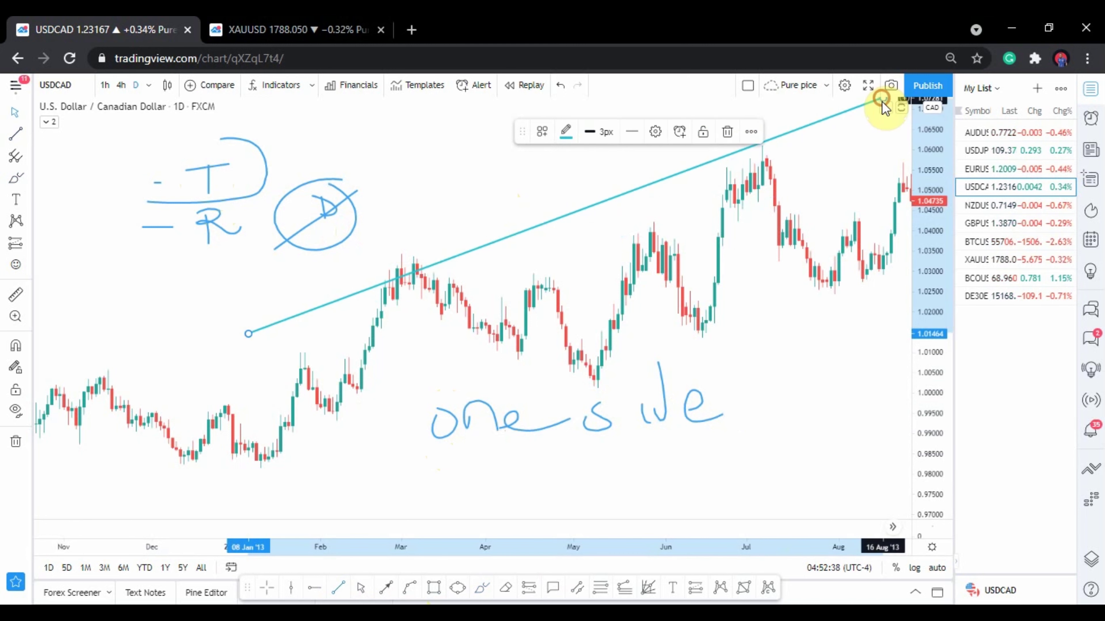
click(566, 132)
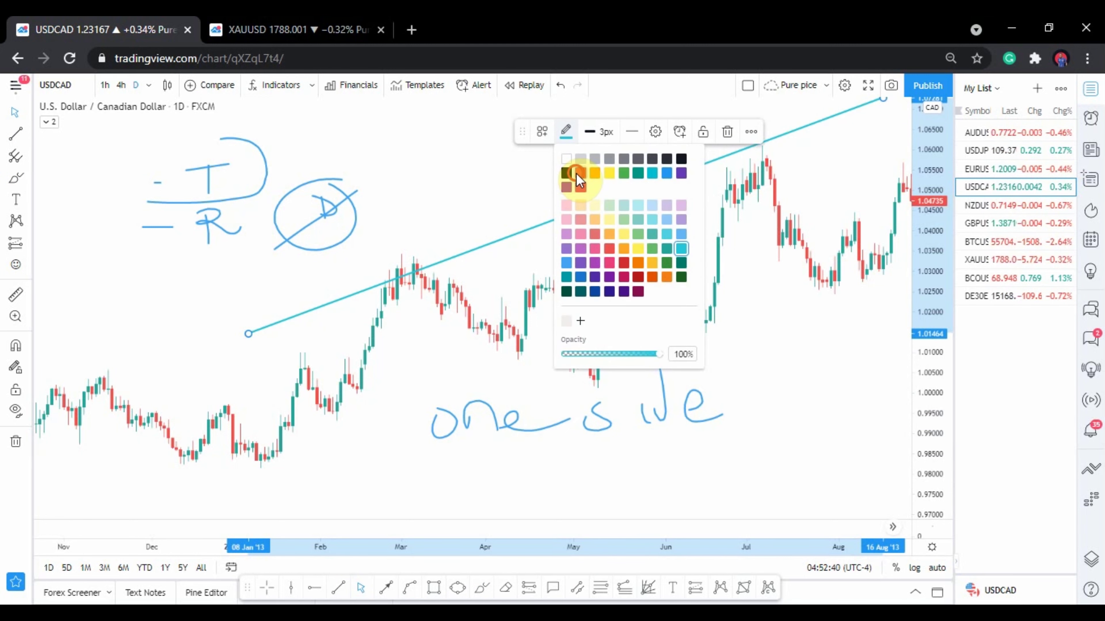
click(576, 174)
- Draw a second red trend line under the swing lows, from 14 Jan '13 to 16 Aug '13 at 1.02899
click(339, 588)
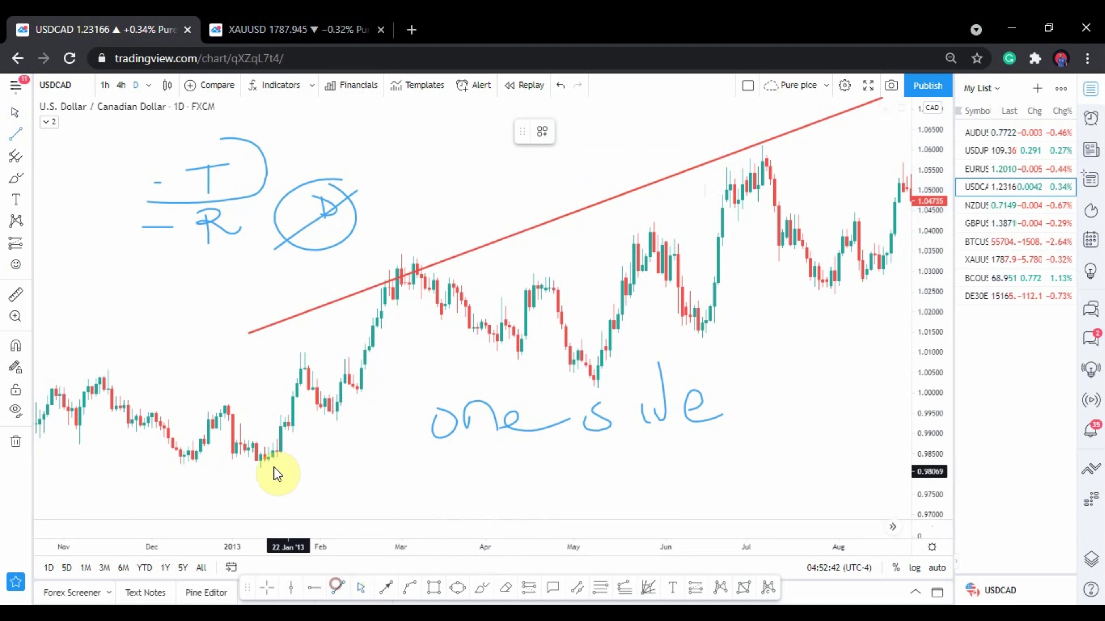
click(260, 461)
click(947, 268)
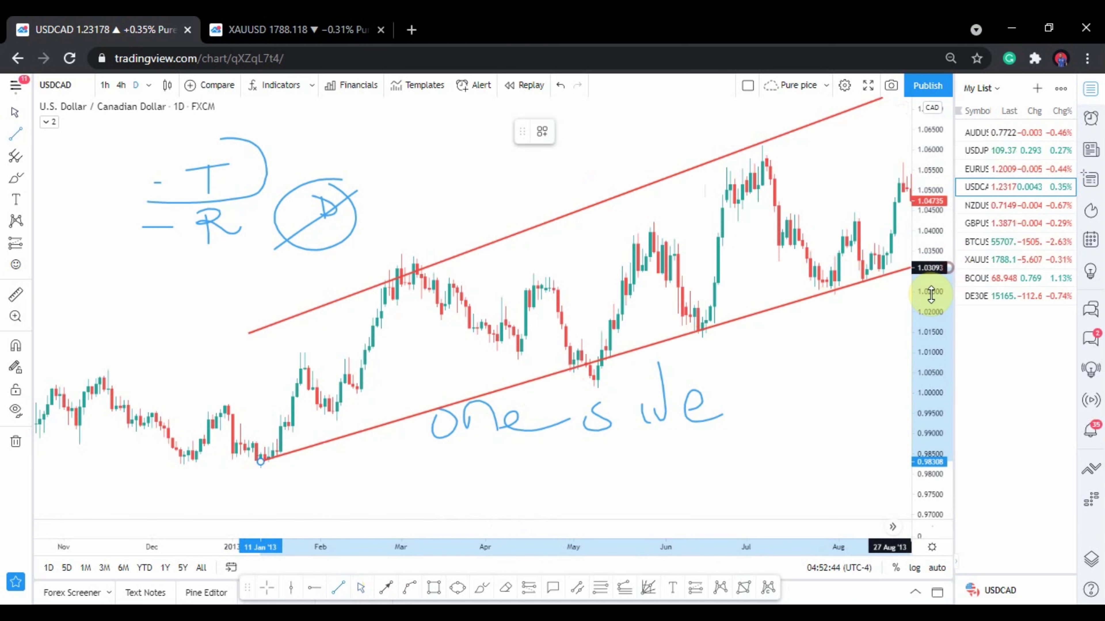
click(817, 351)
drag(818, 352, 883, 275)
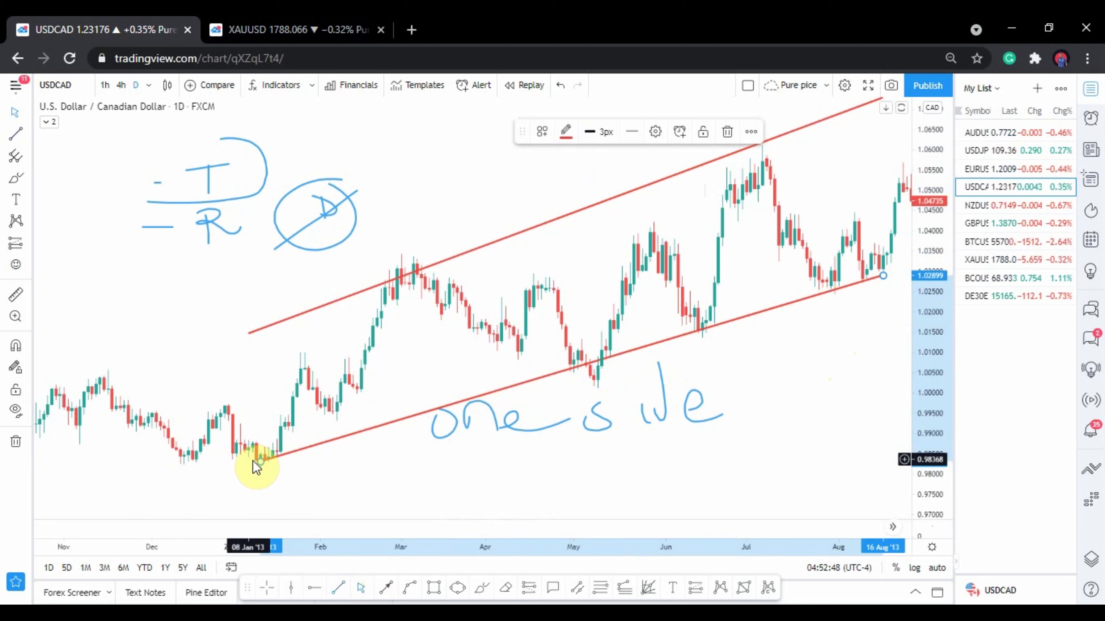
drag(254, 461, 265, 465)
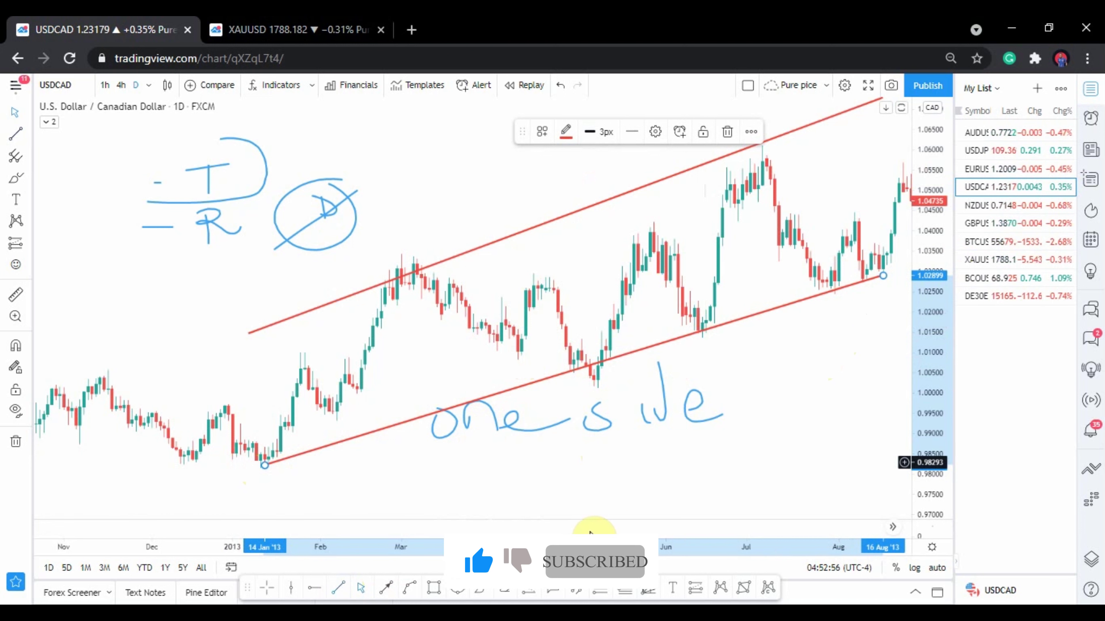
- Brush an arc and a short slanted stroke over the July peak, with a small downward arrow beside it
click(480, 588)
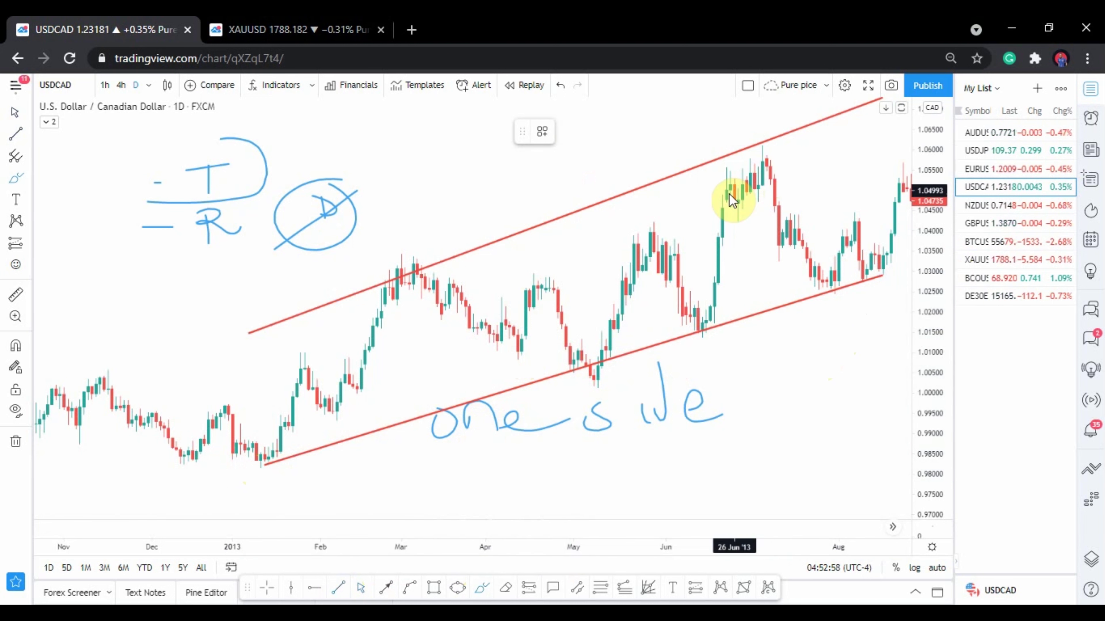
drag(732, 192, 795, 173)
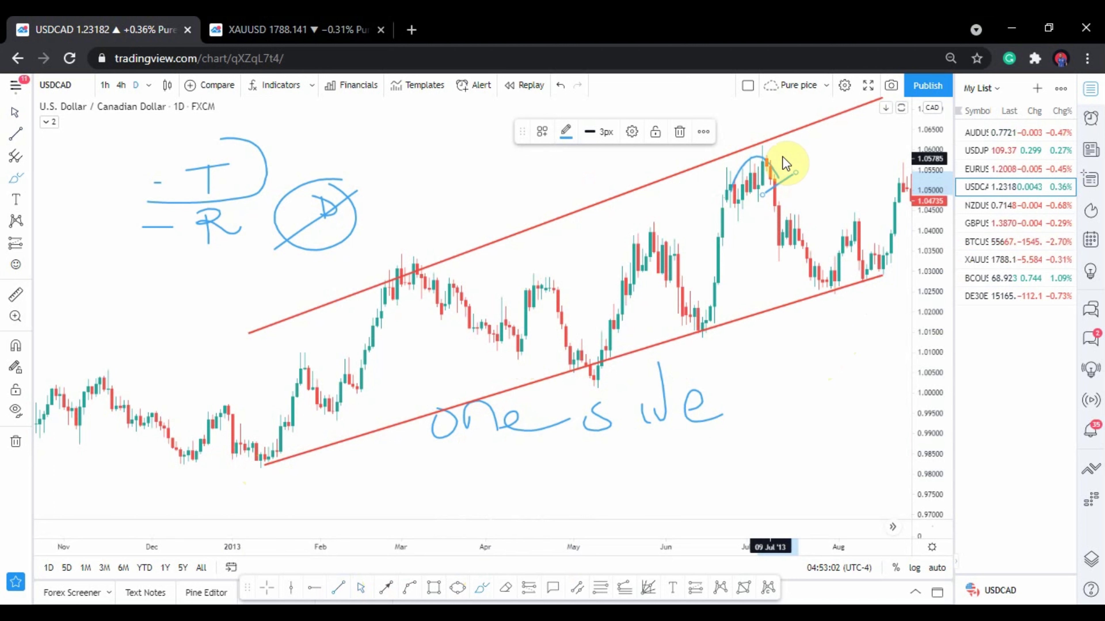
mouse_move(803, 153)
mouse_down()
mouse_move(821, 195)
mouse_move(818, 183)
mouse_up()
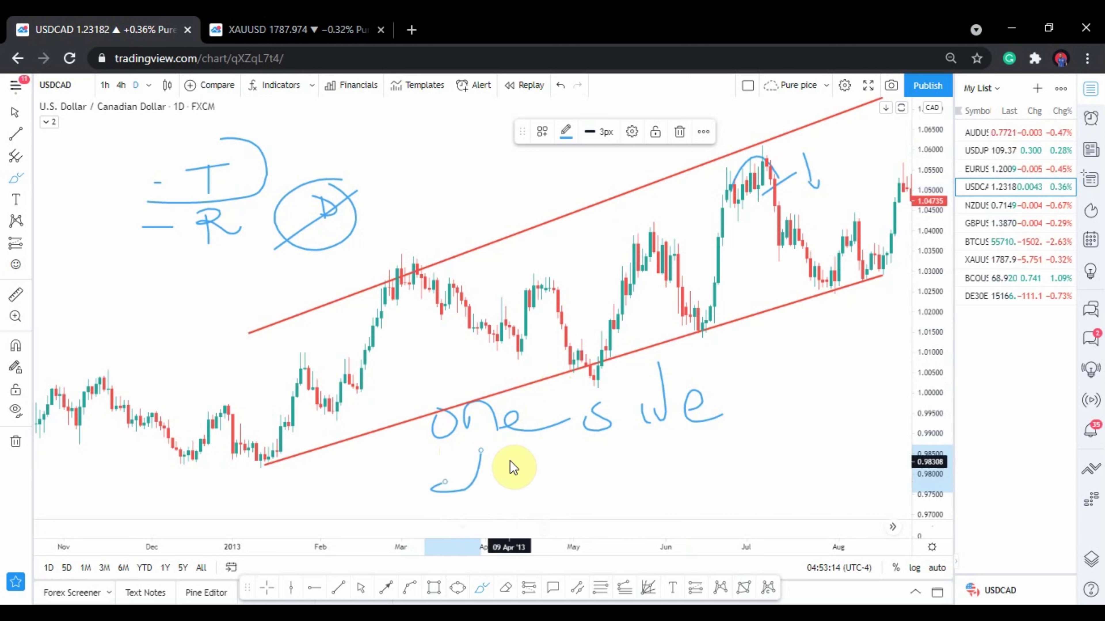
- Handwrite a second line of notes under "one side", with a slash followed by a wavy stroke
mouse_move(494, 448)
mouse_down()
mouse_move(470, 476)
mouse_move(439, 486)
mouse_up()
mouse_move(513, 462)
mouse_down()
mouse_move(515, 490)
mouse_move(578, 459)
mouse_move(598, 478)
mouse_up()
drag(656, 439, 633, 500)
mouse_move(661, 463)
mouse_down()
mouse_move(722, 474)
mouse_move(771, 464)
mouse_up()
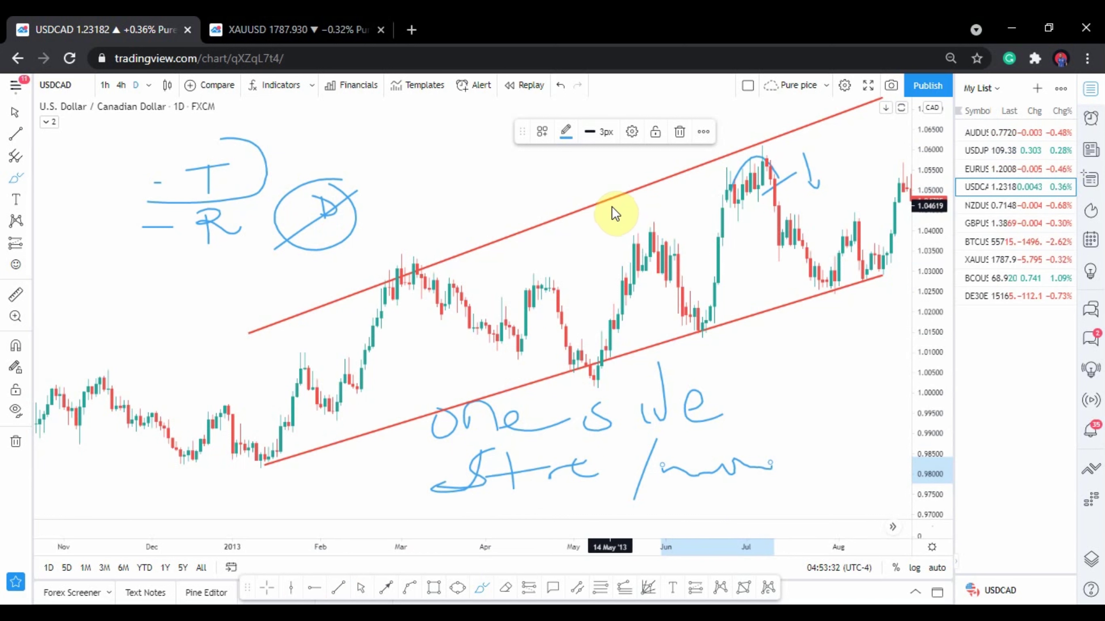
- Recolour the upper trend line yellow and reposition it along the March and July highs, from 18 Jan '13 to 28 Aug '13
click(15, 112)
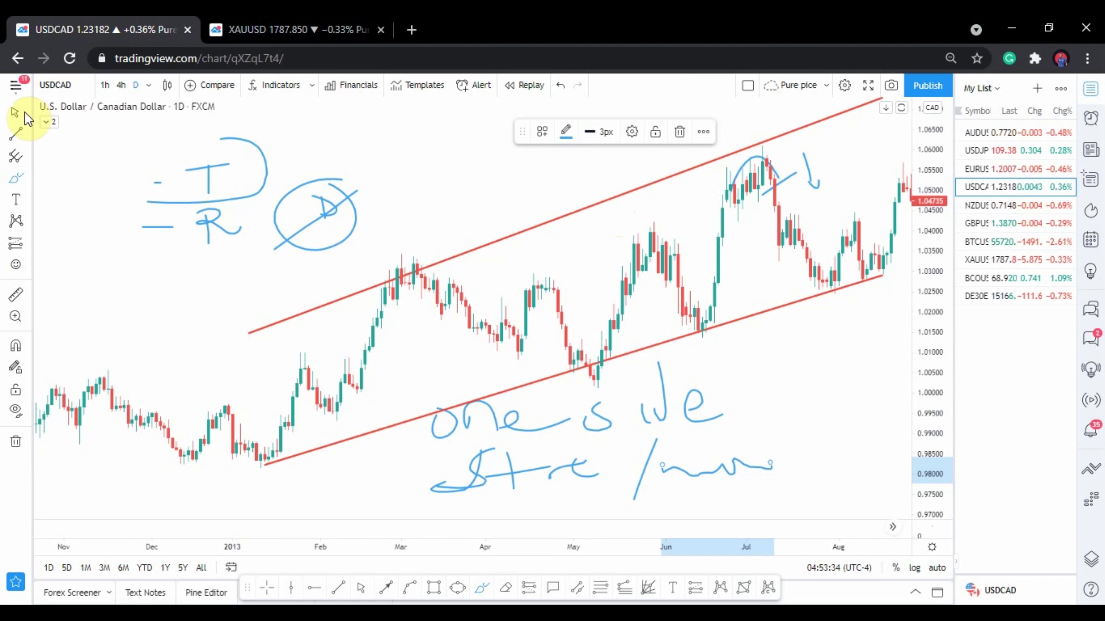
click(508, 242)
drag(508, 249, 546, 208)
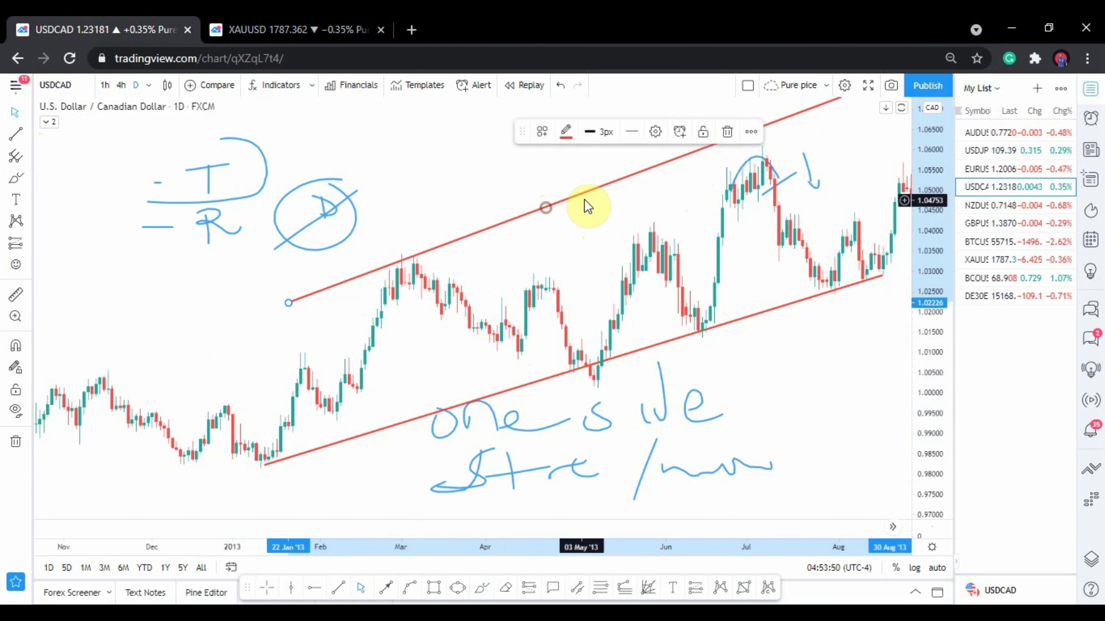
click(565, 131)
click(609, 173)
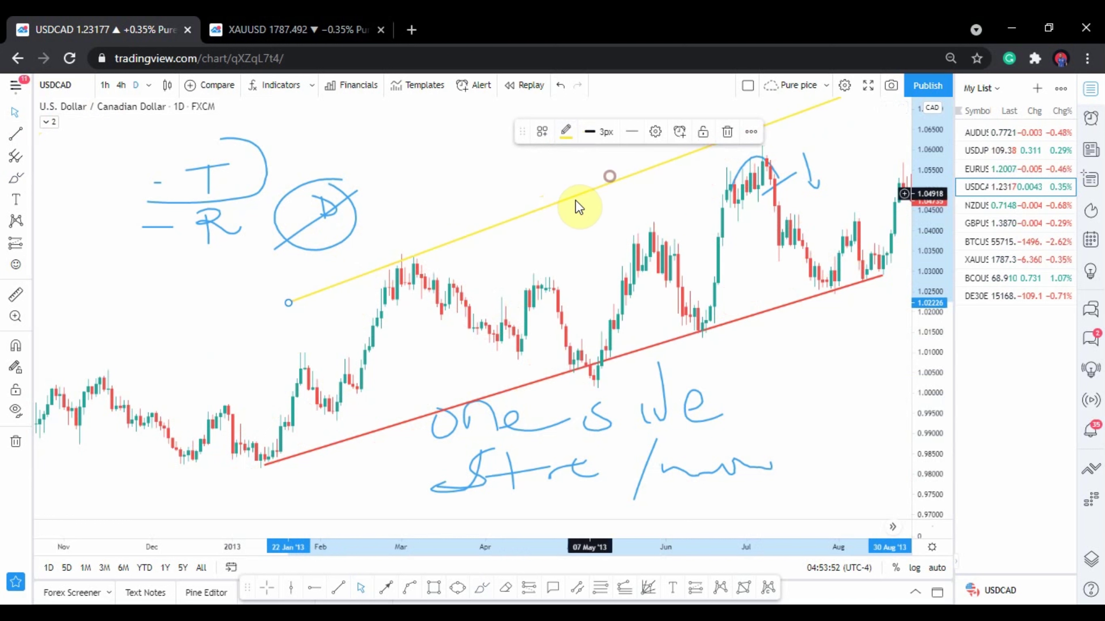
drag(547, 204, 555, 219)
mouse_move(555, 227)
mouse_down()
mouse_move(552, 242)
mouse_move(585, 241)
mouse_move(525, 232)
mouse_move(547, 247)
mouse_move(545, 228)
mouse_up()
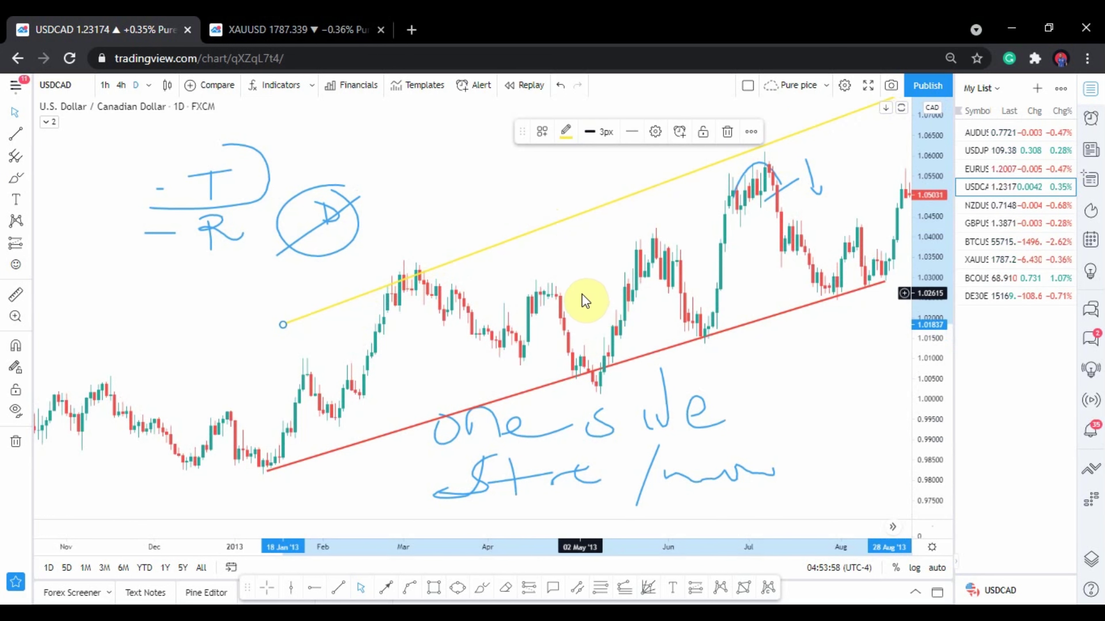
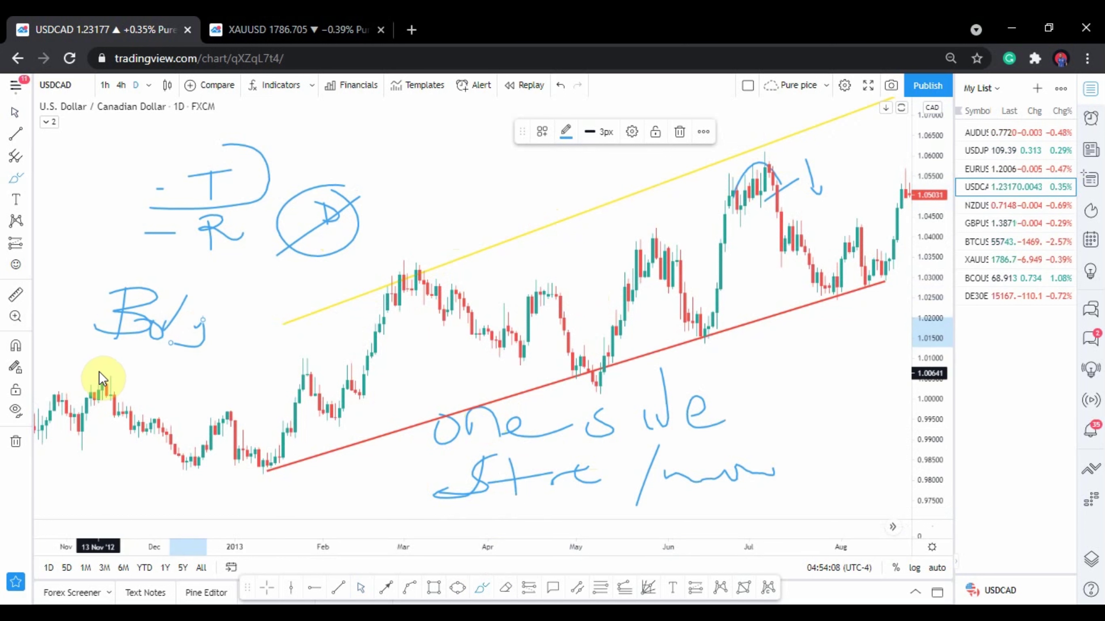
- Handwrite "Wick" with the brush directly below the word "Body"
mouse_move(110, 357)
mouse_down()
mouse_move(117, 376)
mouse_move(147, 359)
mouse_move(159, 380)
mouse_move(204, 369)
mouse_up()
mouse_move(226, 353)
mouse_down()
mouse_move(247, 374)
mouse_move(241, 367)
mouse_up()
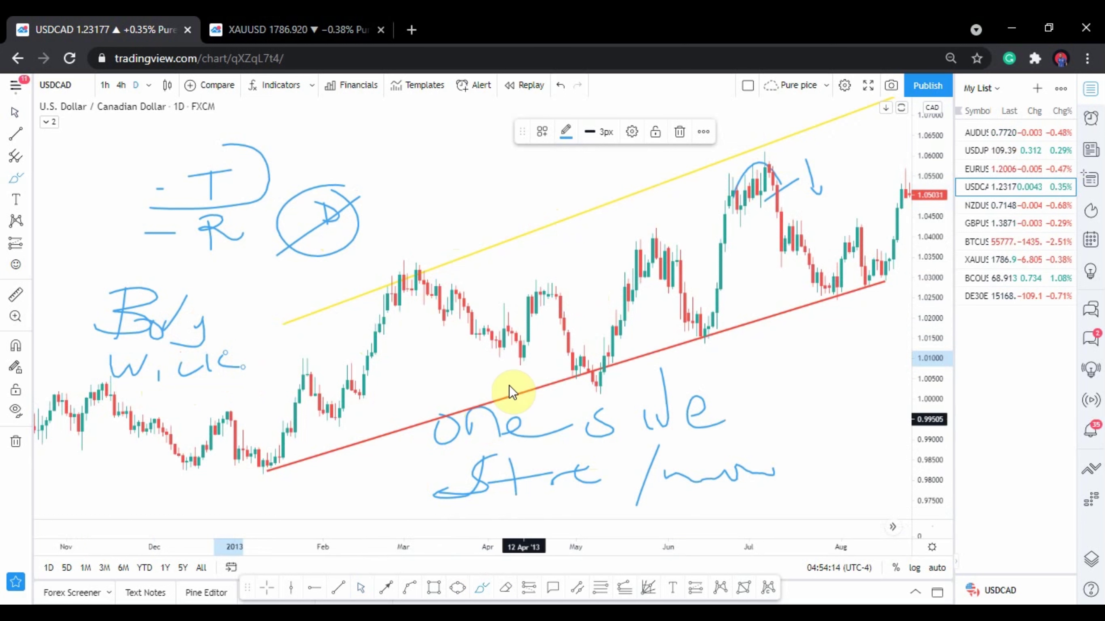
- Remove all drawings and draw a purple trend line under the swing lows from 07 Jan '13 to 26 Aug '13
click(16, 443)
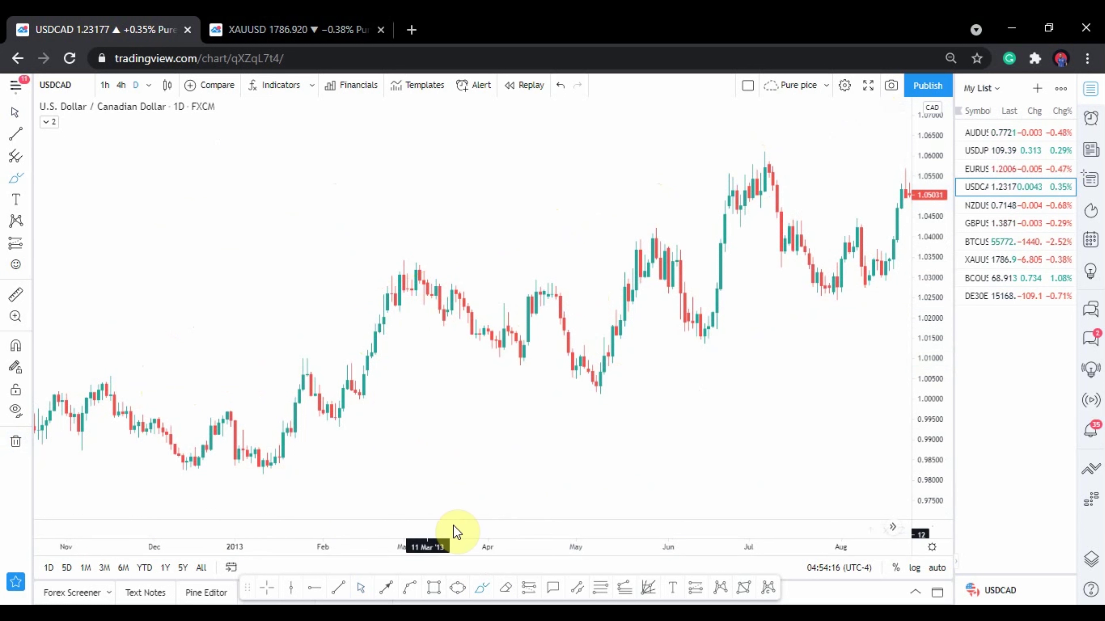
click(342, 591)
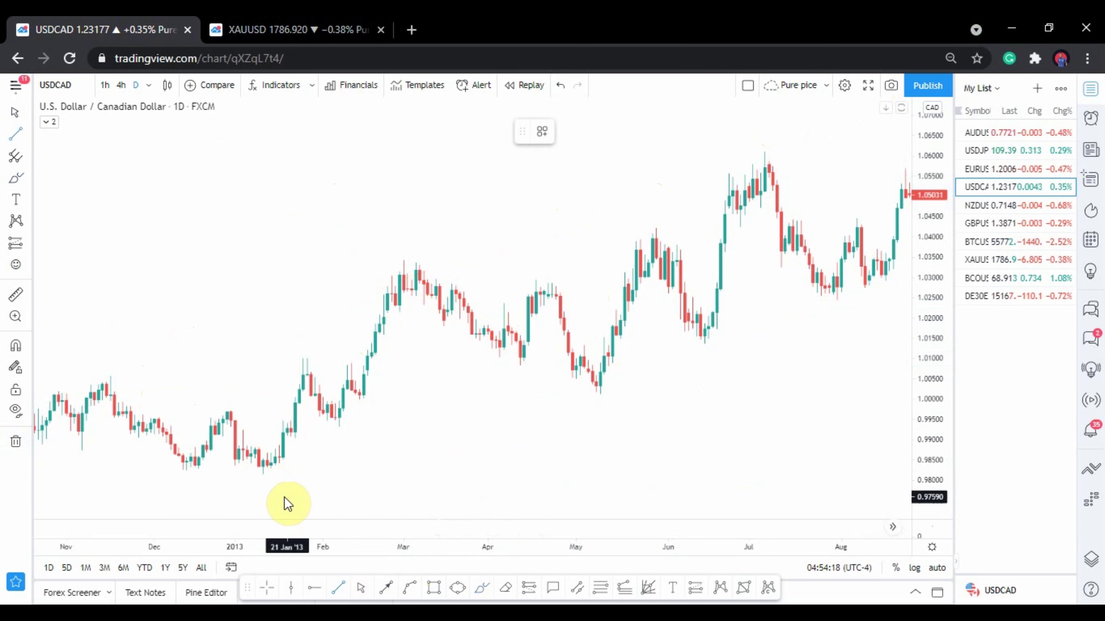
mouse_move(247, 479)
mouse_down()
mouse_move(655, 365)
mouse_move(907, 277)
mouse_up()
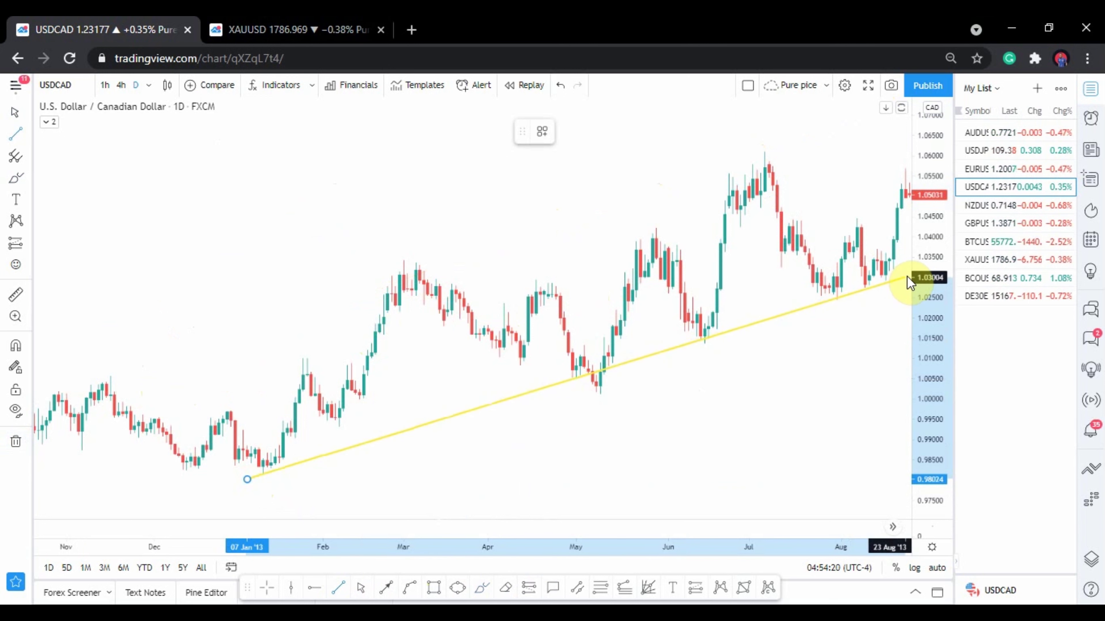
click(566, 131)
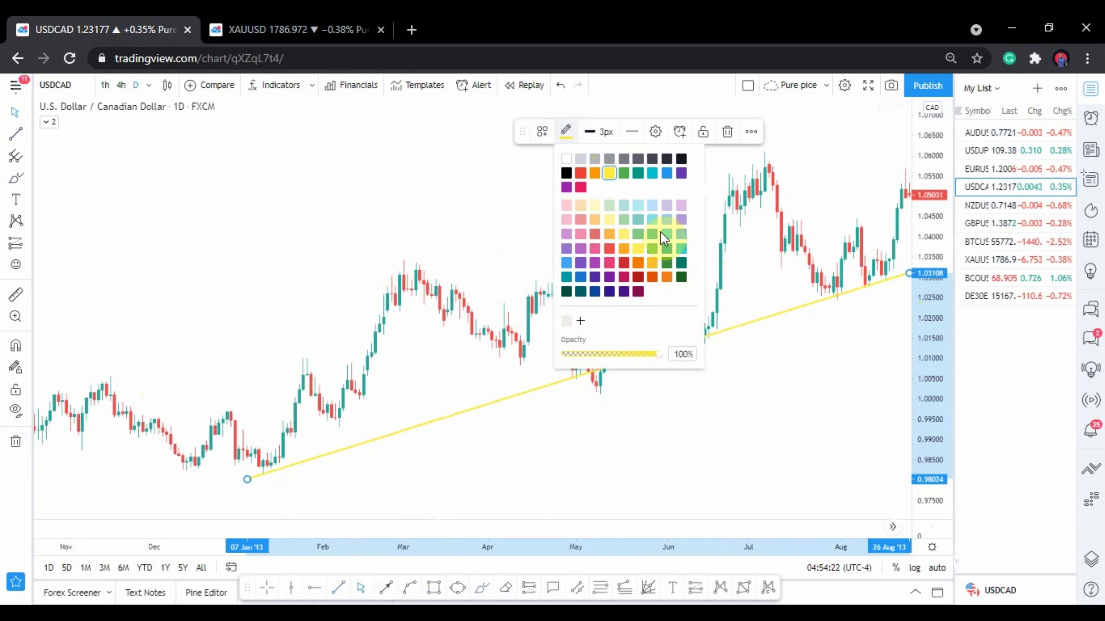
click(681, 174)
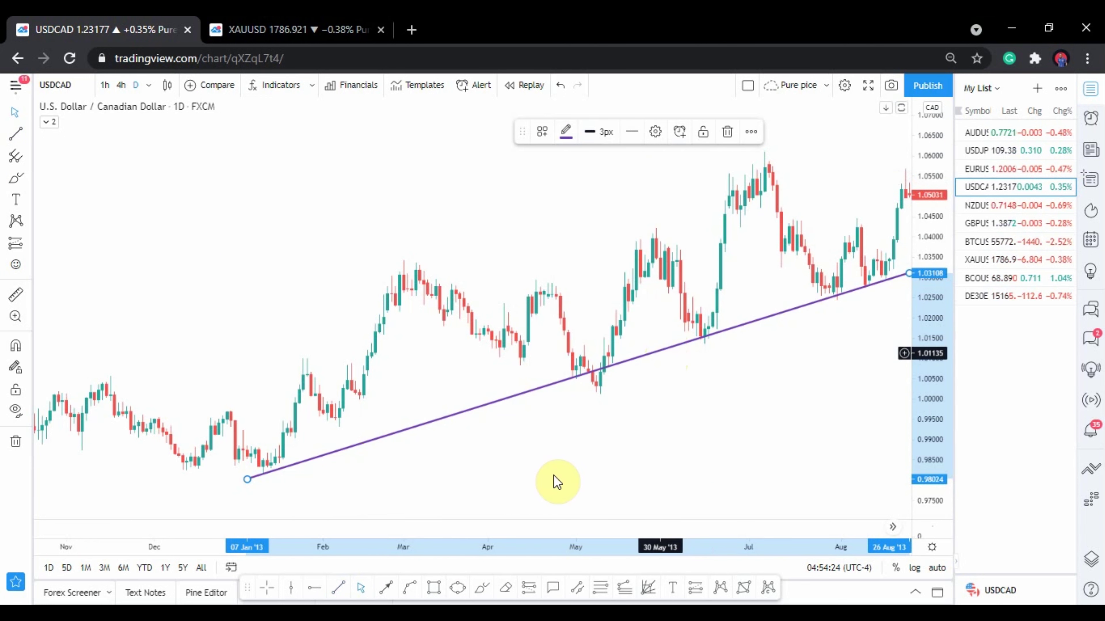
- Mark with the brush where price touches the purple trend line at the January, May, June and August lows
click(487, 592)
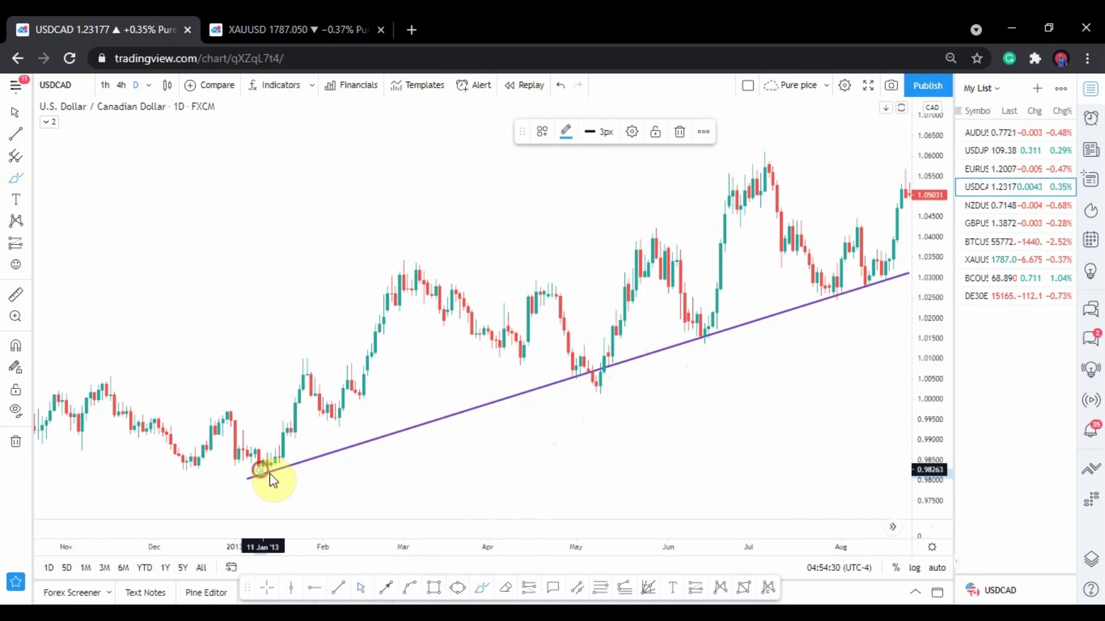
drag(613, 370, 566, 380)
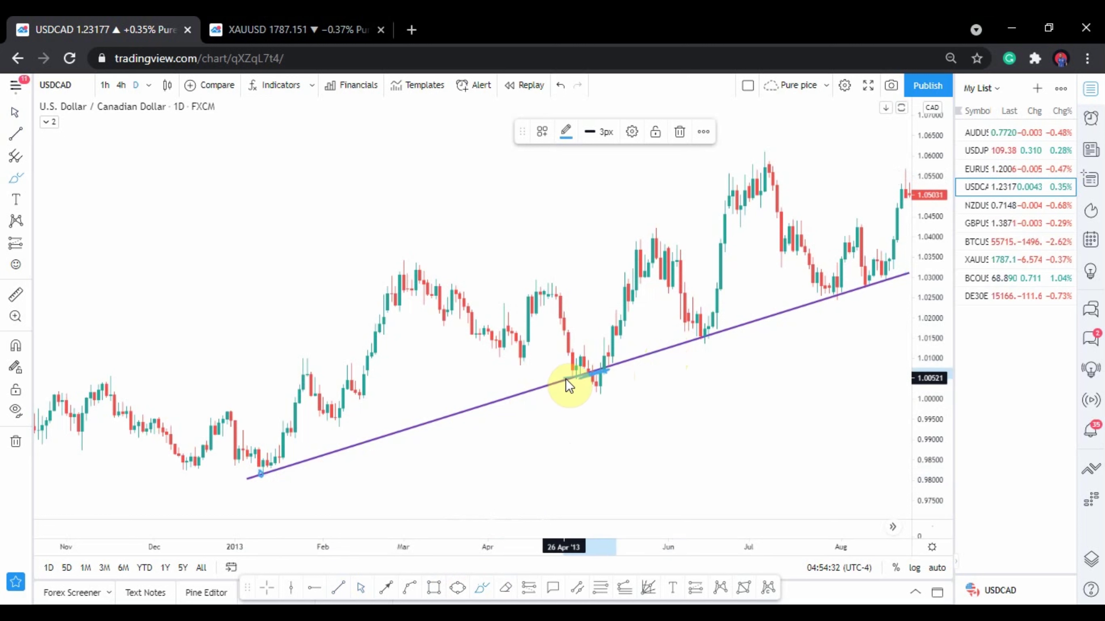
mouse_move(710, 336)
mouse_down()
mouse_move(696, 343)
mouse_move(705, 339)
mouse_up()
drag(828, 298, 888, 277)
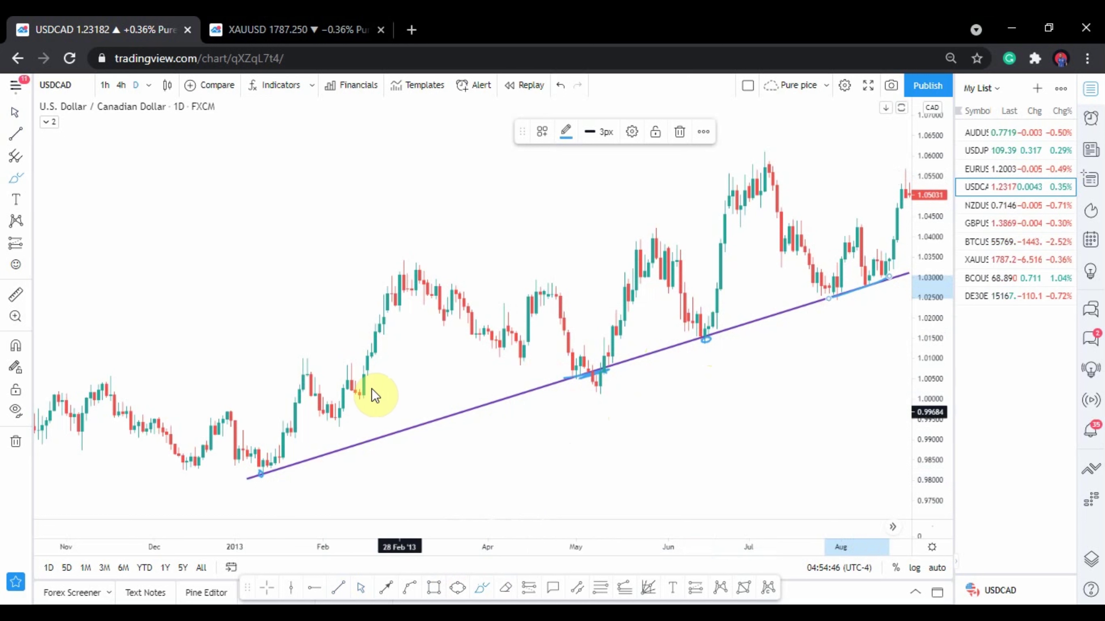
- Draw an orange trend line through the January low and the May wick low, from 09 Jan '13 to 05 Jul '13 at 1.01075
click(15, 113)
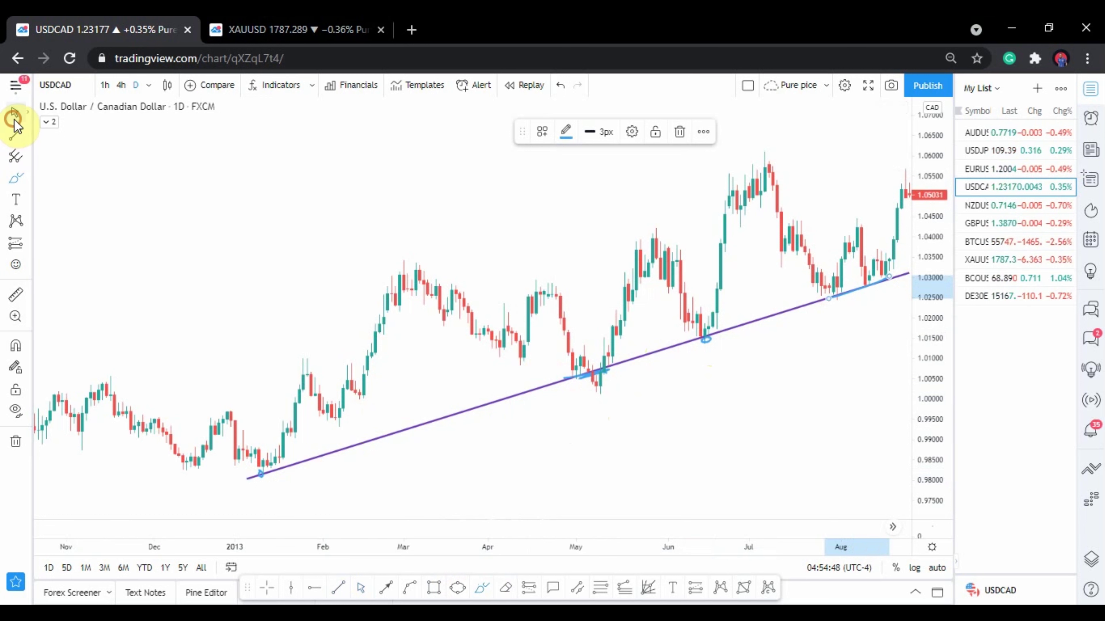
click(340, 589)
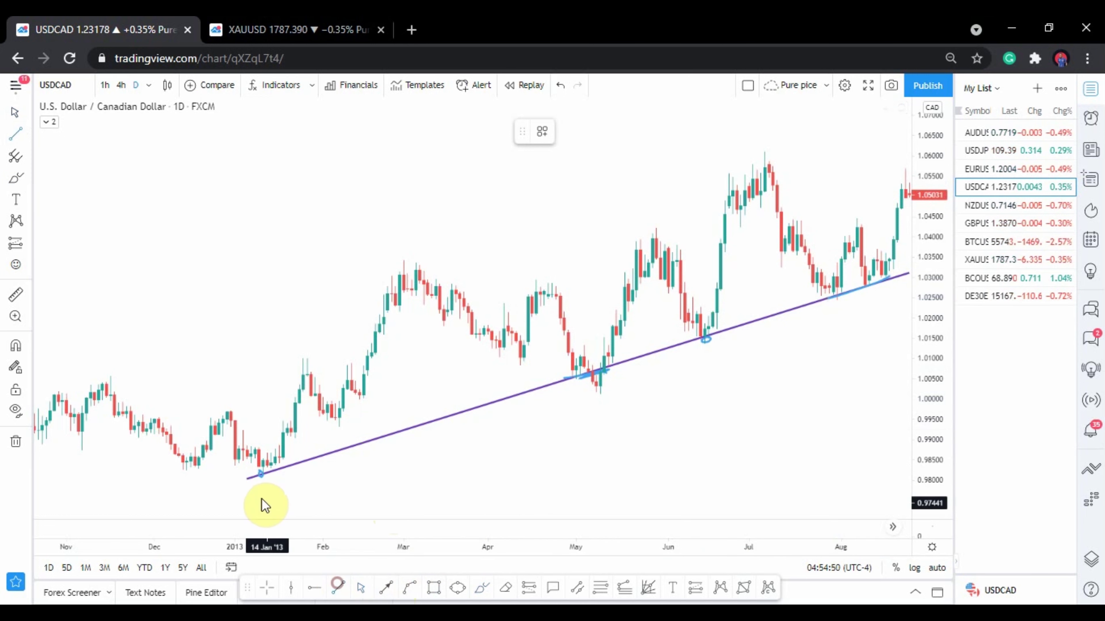
click(255, 477)
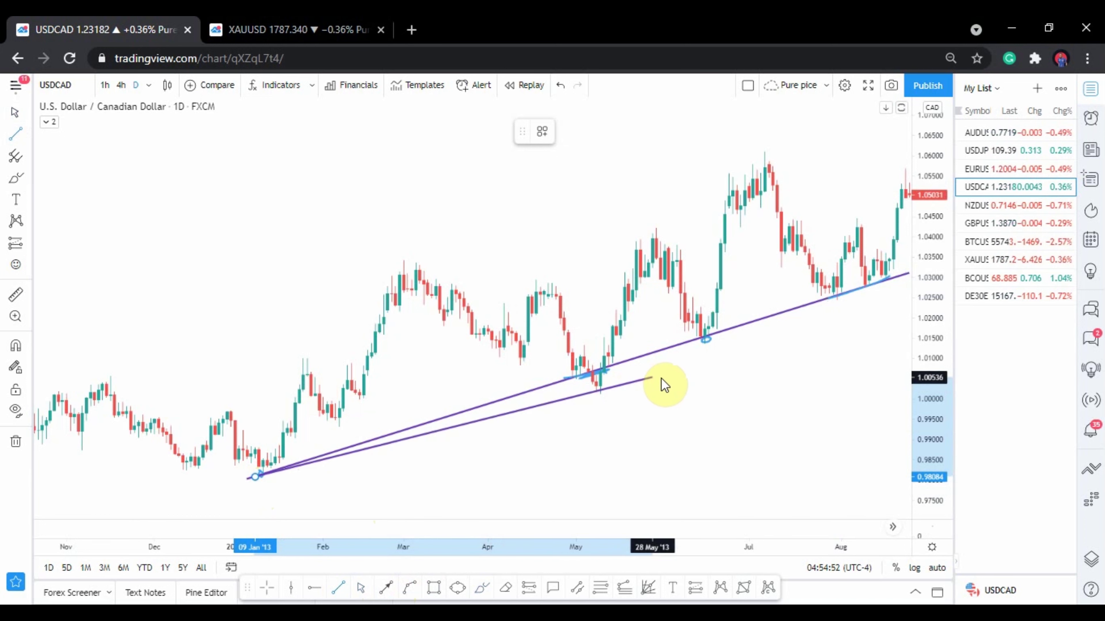
click(765, 356)
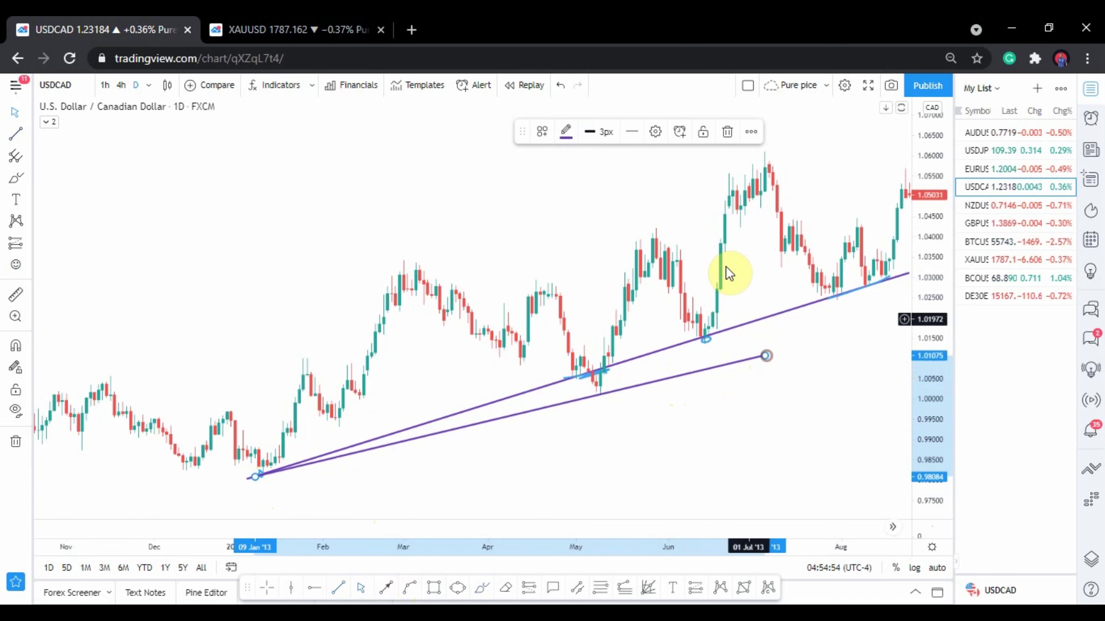
click(565, 134)
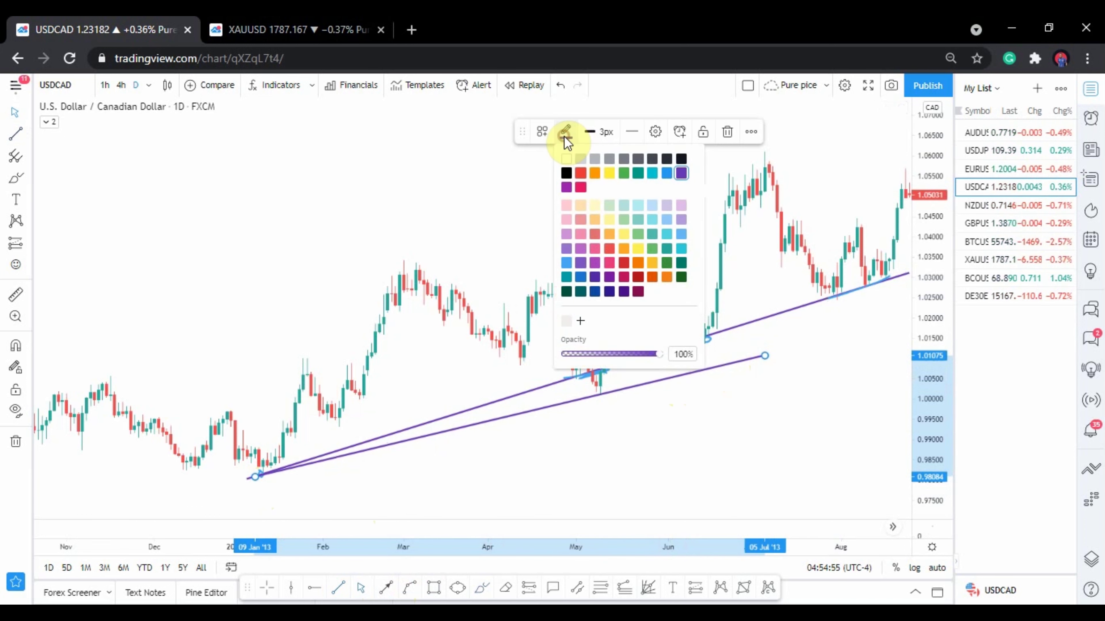
click(591, 173)
click(623, 425)
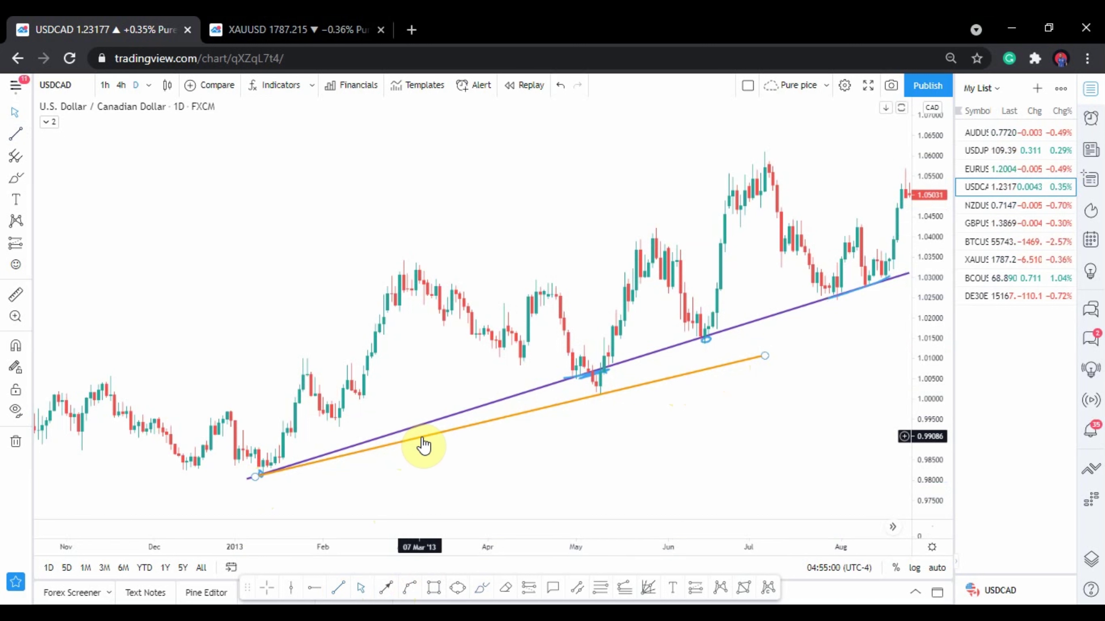
- Handwrite "Pert" with the brush in the empty chart area above the January 2013 candles
click(482, 589)
mouse_move(183, 263)
mouse_down()
mouse_move(176, 226)
mouse_move(182, 240)
mouse_move(259, 265)
mouse_up()
drag(241, 254, 244, 296)
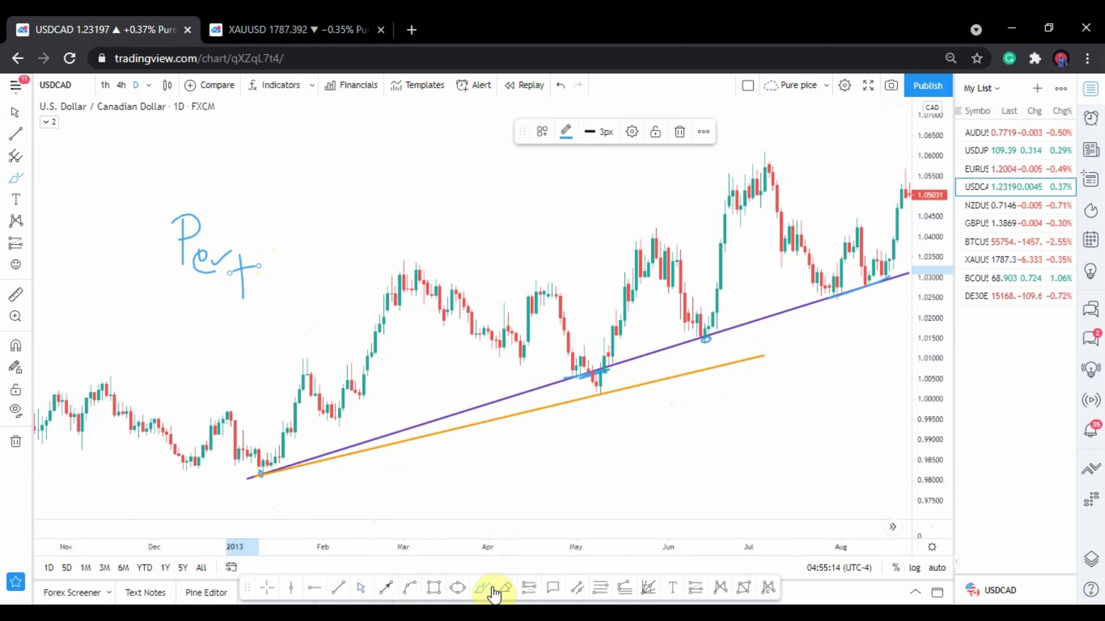
- Draw a flat rectangle above the handwriting from 30 Nov '12 at 1.06563 to 05 Apr '13 at 1.05800
click(434, 588)
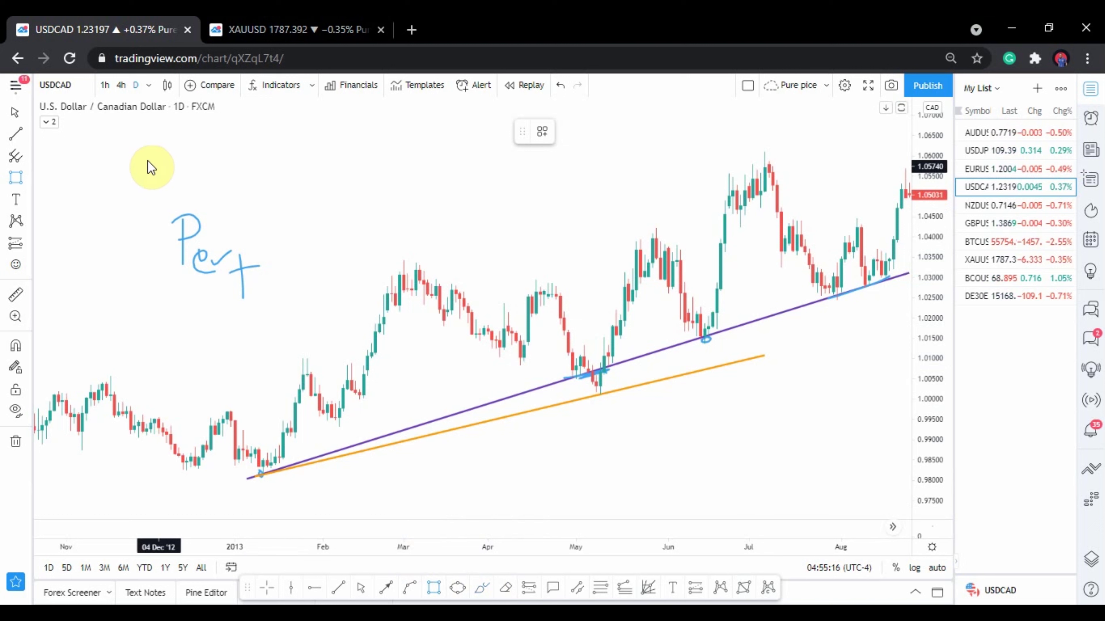
click(151, 135)
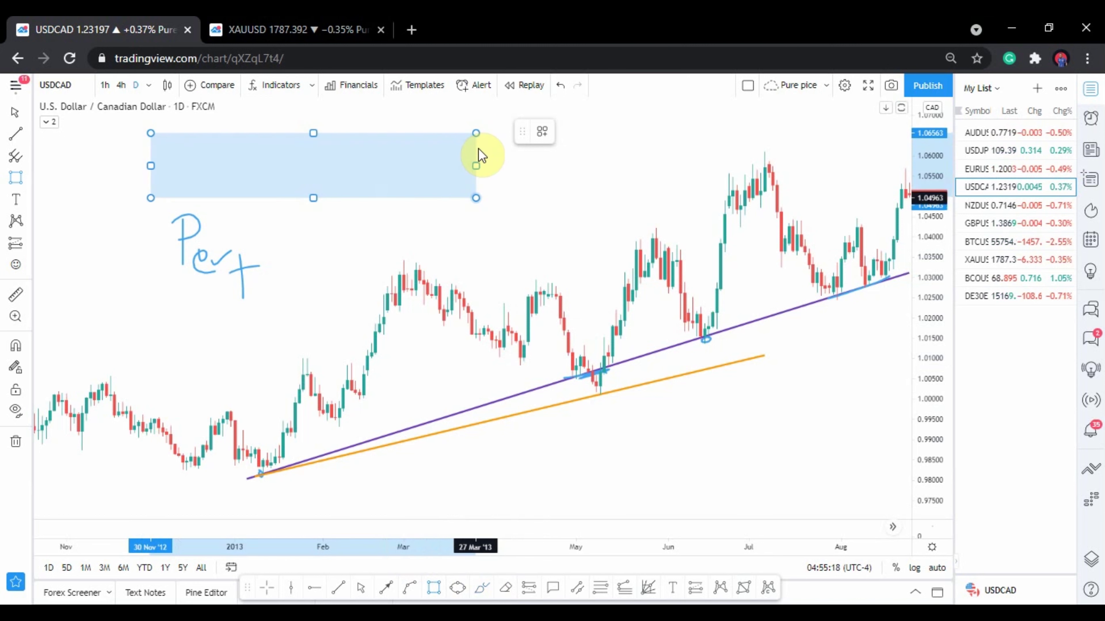
click(508, 183)
mouse_move(508, 185)
mouse_down()
mouse_move(481, 165)
mouse_move(490, 212)
mouse_move(372, 165)
mouse_move(370, 177)
mouse_move(449, 180)
mouse_move(502, 164)
mouse_up()
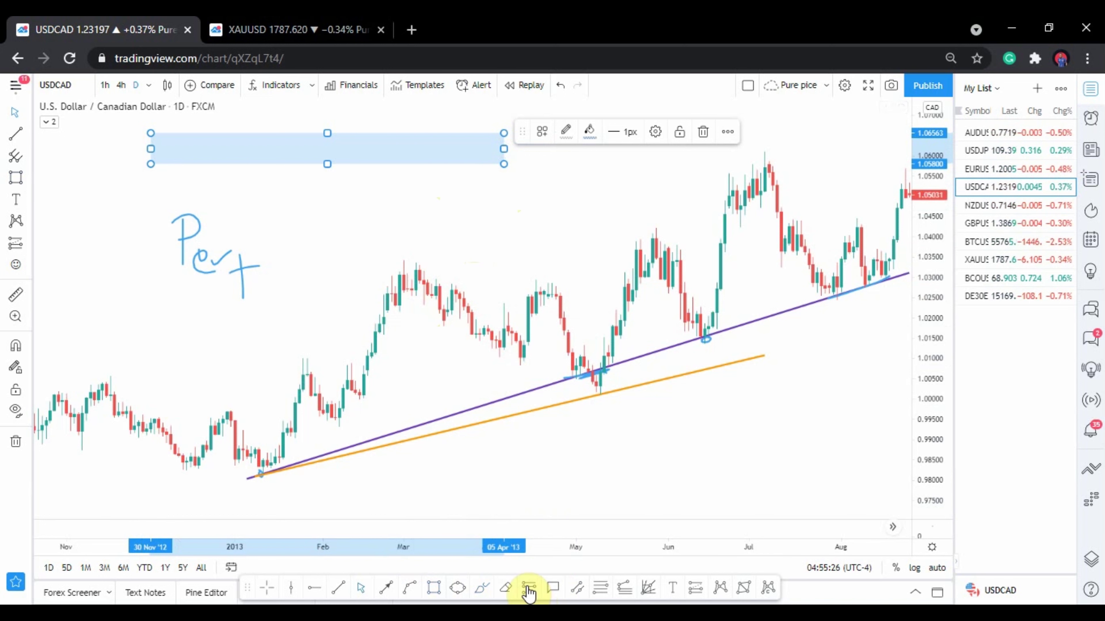
- Delete the orange trend line and place a parallel copy of the purple trend line just below the original, under the wicks
click(533, 420)
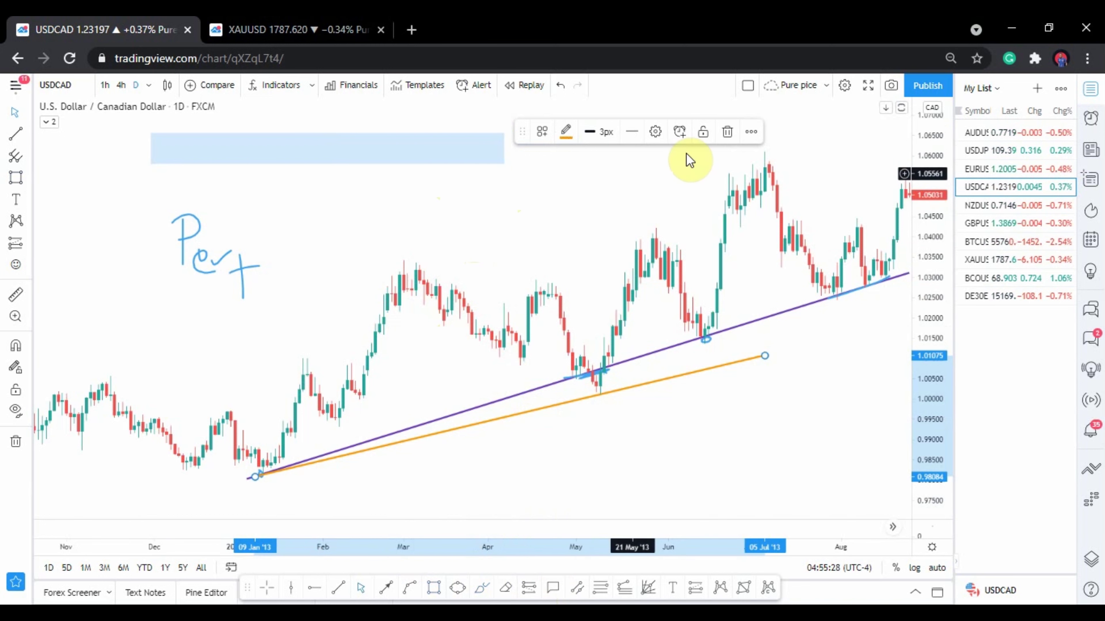
click(732, 135)
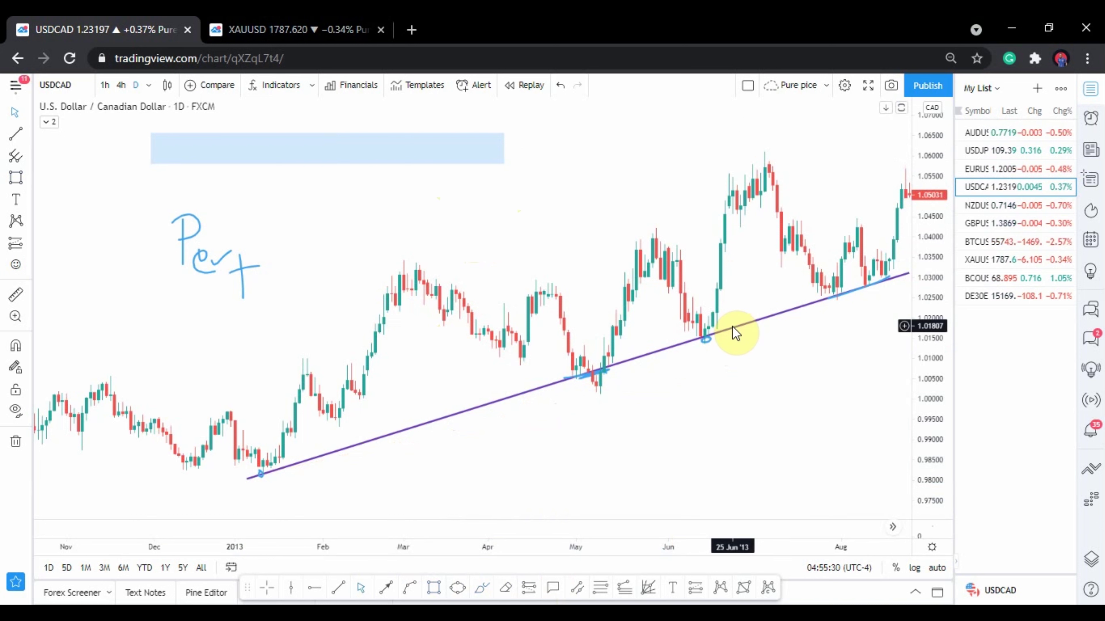
drag(732, 327, 737, 352)
click(723, 394)
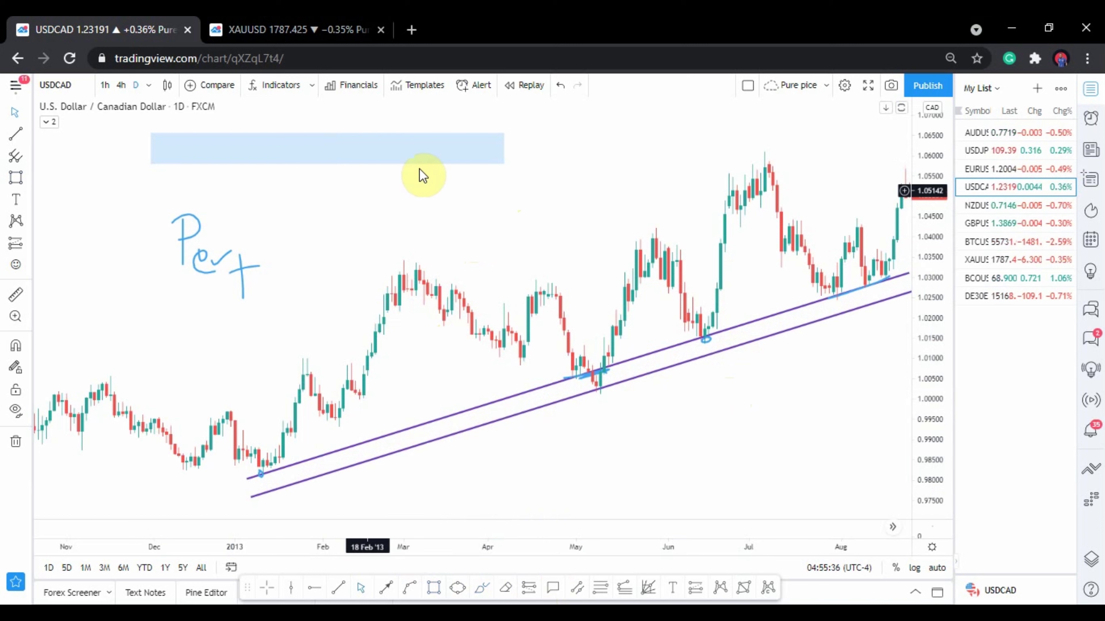
click(485, 147)
mouse_move(487, 151)
mouse_down()
mouse_move(446, 143)
mouse_move(458, 163)
mouse_move(478, 159)
mouse_up()
mouse_move(493, 203)
mouse_down()
mouse_move(514, 210)
mouse_move(488, 209)
mouse_up()
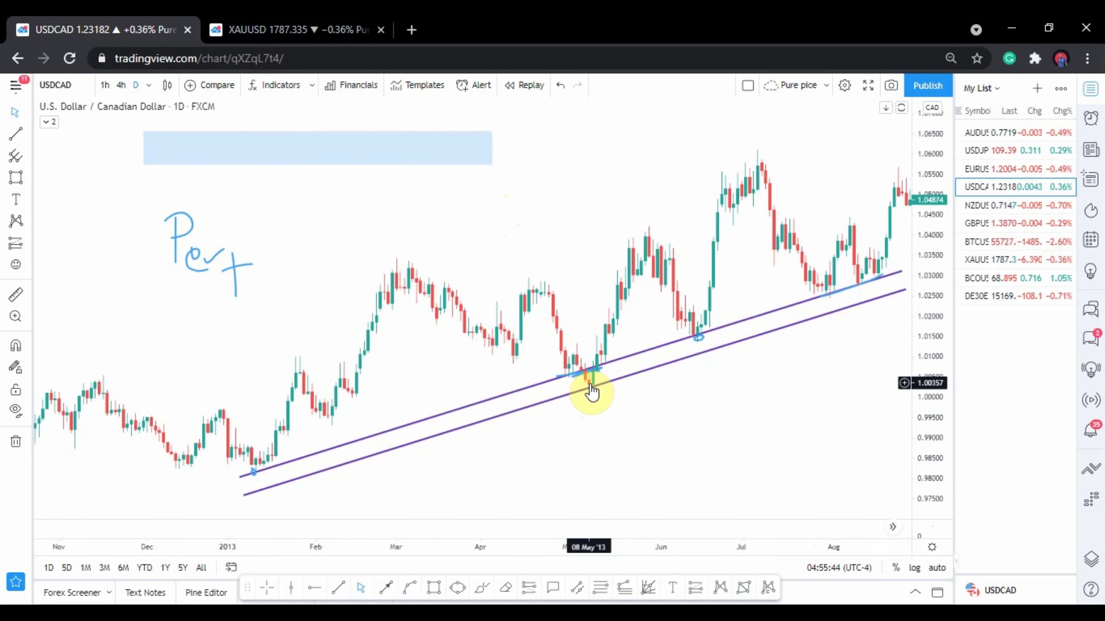
click(578, 376)
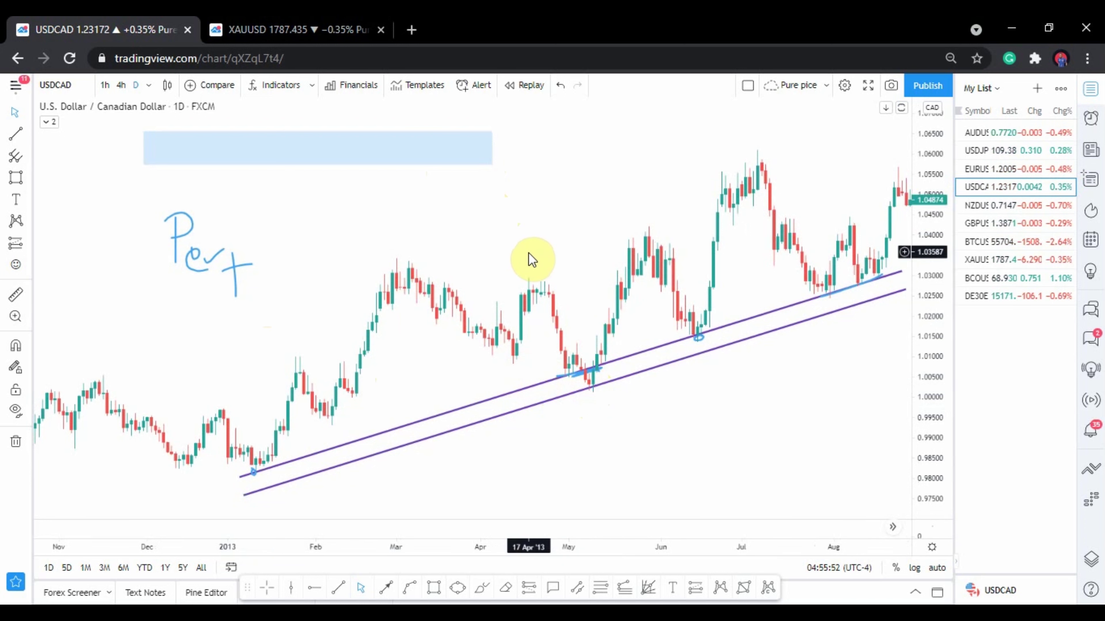
drag(531, 260, 461, 247)
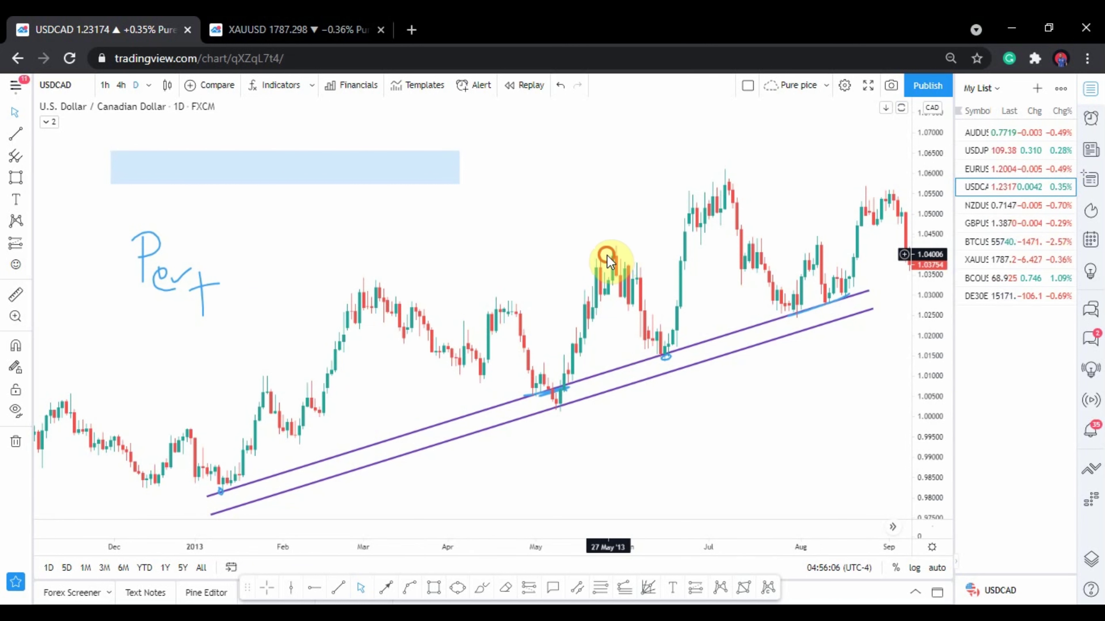
drag(607, 256, 690, 221)
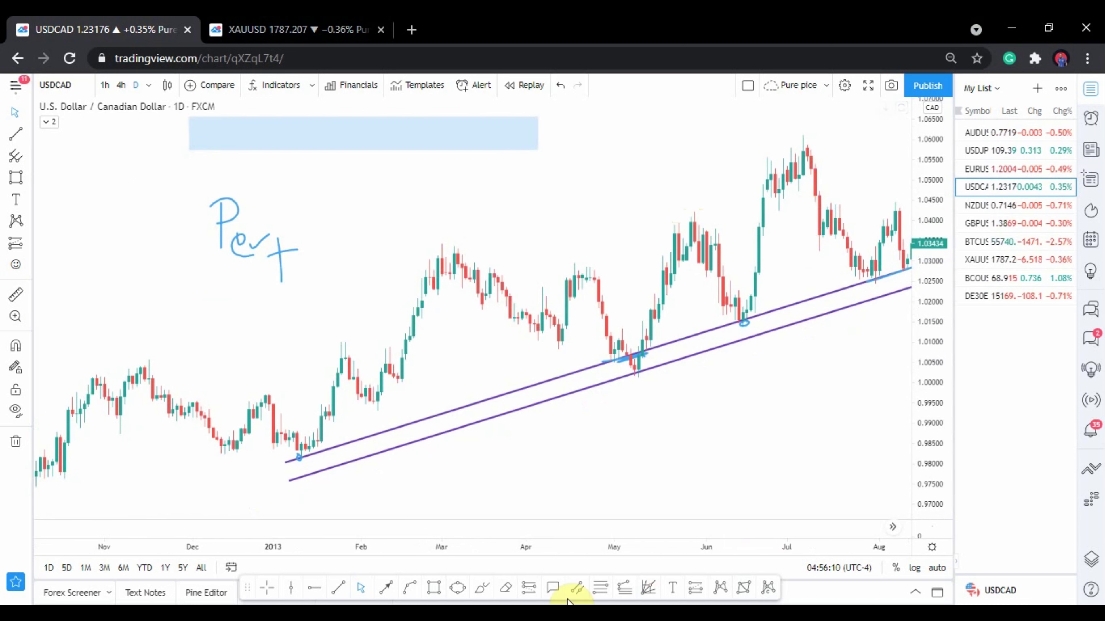
- Handwrite "B" with "W" below it above the November candles, and circle both letters with the brush
mouse_move(93, 237)
mouse_down()
mouse_move(131, 244)
mouse_move(109, 282)
mouse_move(131, 335)
mouse_up()
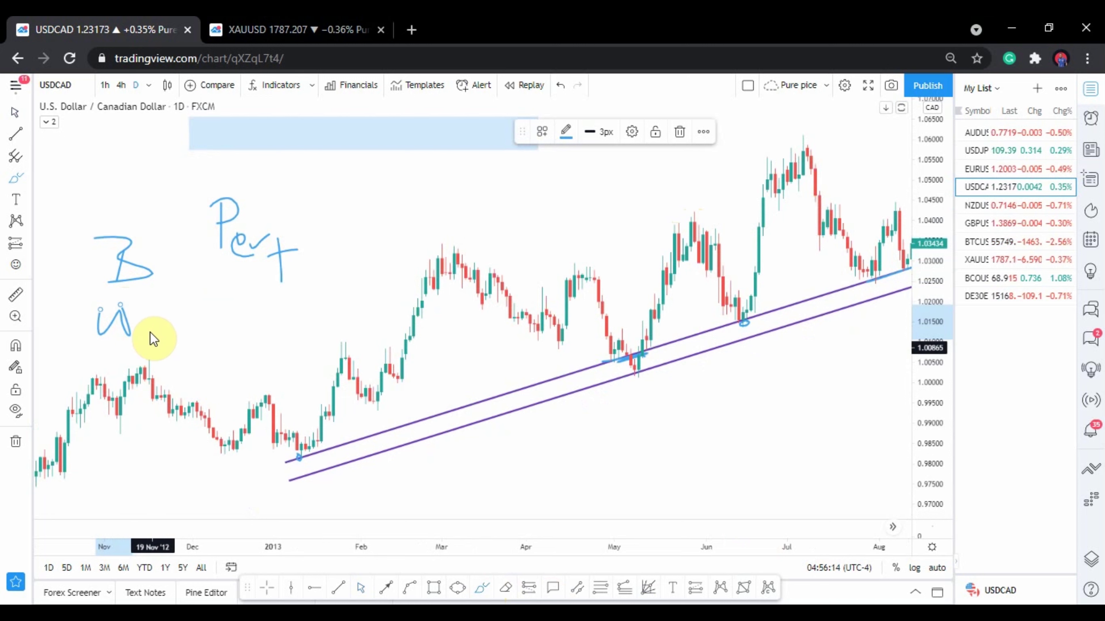
click(133, 211)
mouse_move(69, 257)
mouse_down()
mouse_move(160, 265)
mouse_move(134, 235)
mouse_up()
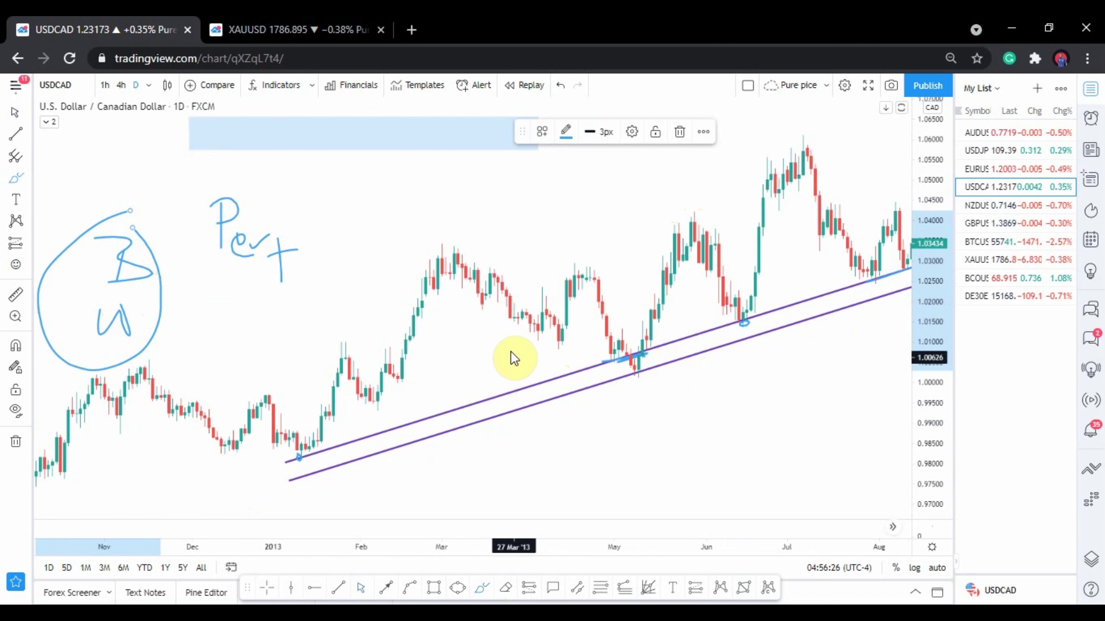
- Remove all drawings and handwrite "2 point" with the brush in the empty area above the December to February candles
click(17, 409)
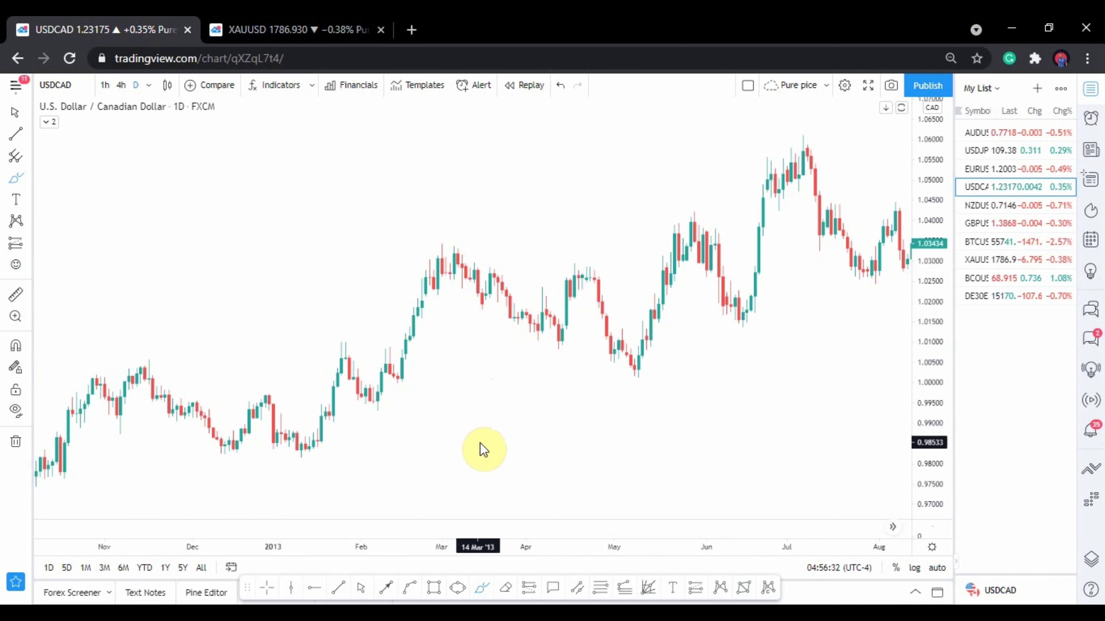
mouse_move(133, 185)
mouse_down()
mouse_move(174, 209)
mouse_move(196, 207)
mouse_move(197, 232)
mouse_move(232, 201)
mouse_move(305, 188)
mouse_up()
drag(372, 173, 372, 200)
drag(326, 200, 373, 187)
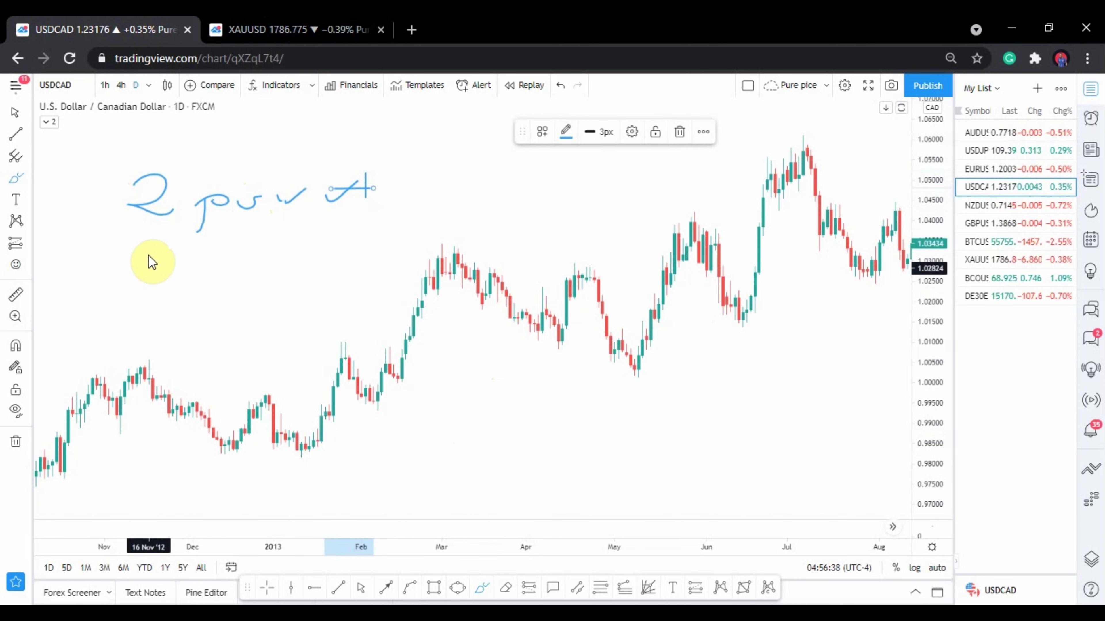
- Handwrite a circled "1" with an arrow under the heading, and below it a circled "2" with a short scribbled note
mouse_move(145, 283)
mouse_down()
mouse_move(149, 247)
mouse_move(211, 272)
mouse_up()
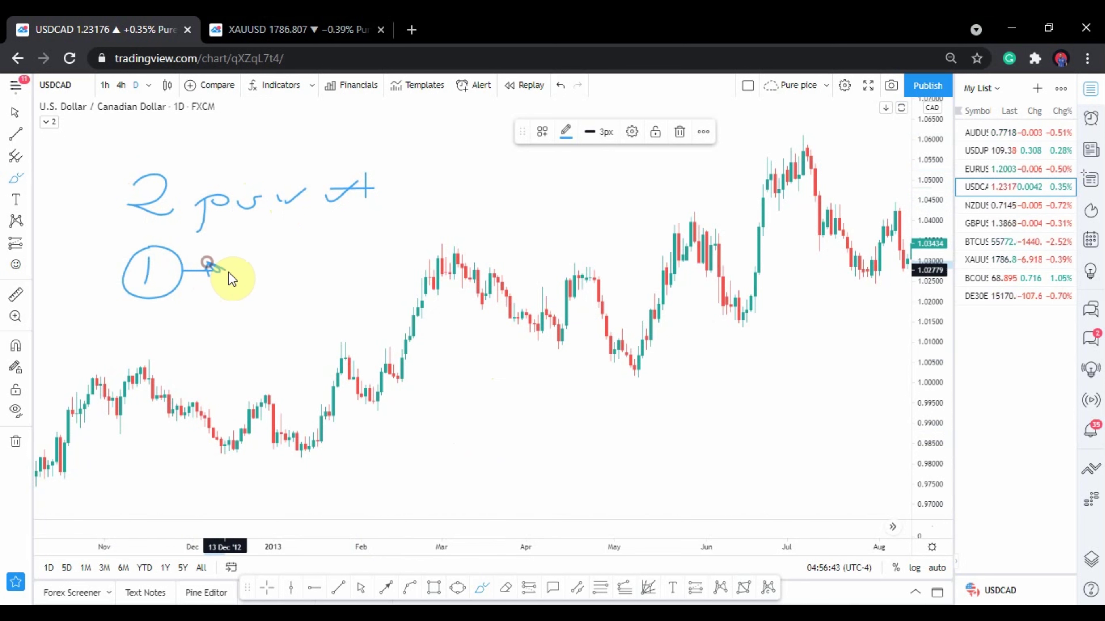
drag(228, 272, 219, 270)
drag(140, 320, 158, 340)
mouse_move(135, 311)
mouse_down()
mouse_move(127, 343)
mouse_move(150, 359)
mouse_move(172, 324)
mouse_move(298, 334)
mouse_up()
click(225, 329)
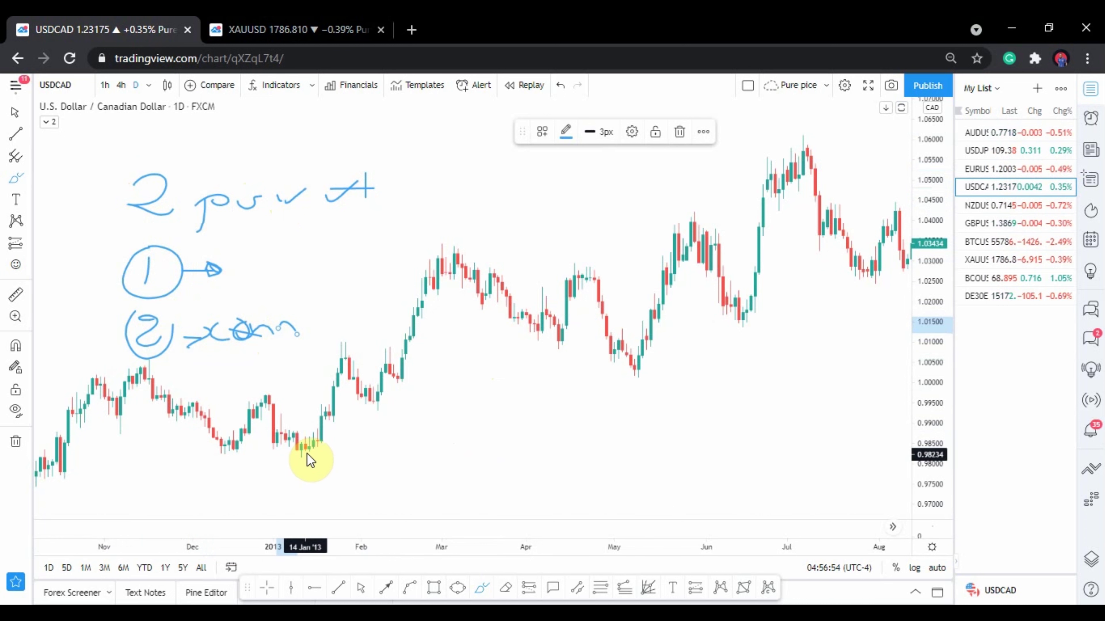
- Circle the January and May swing lows with the brush and sketch a sad face above the March highs
drag(296, 450, 300, 451)
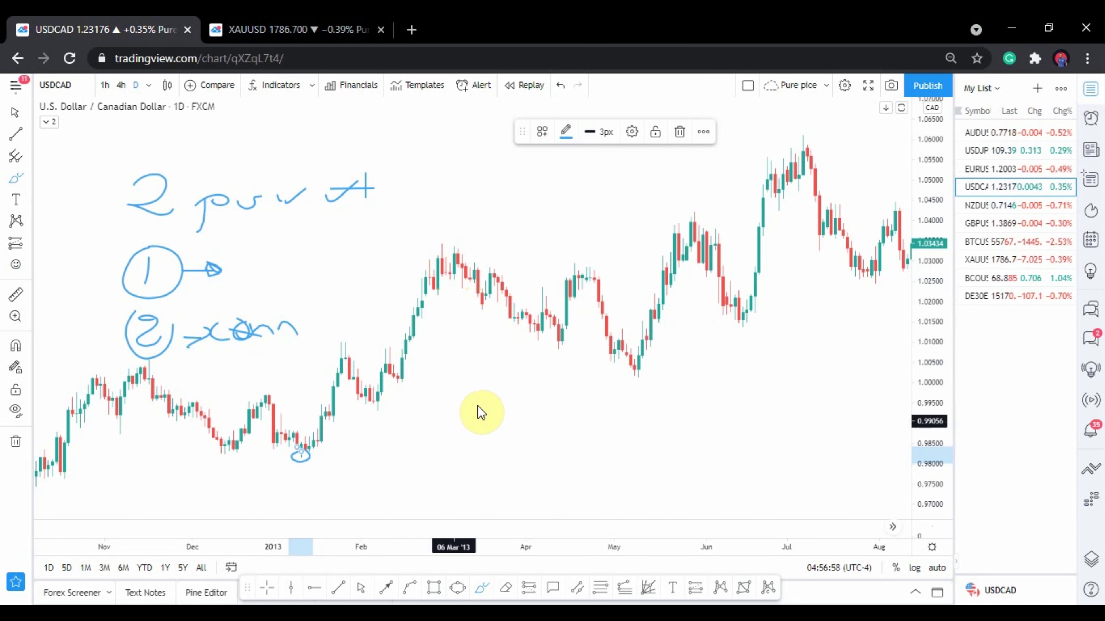
drag(451, 201, 496, 197)
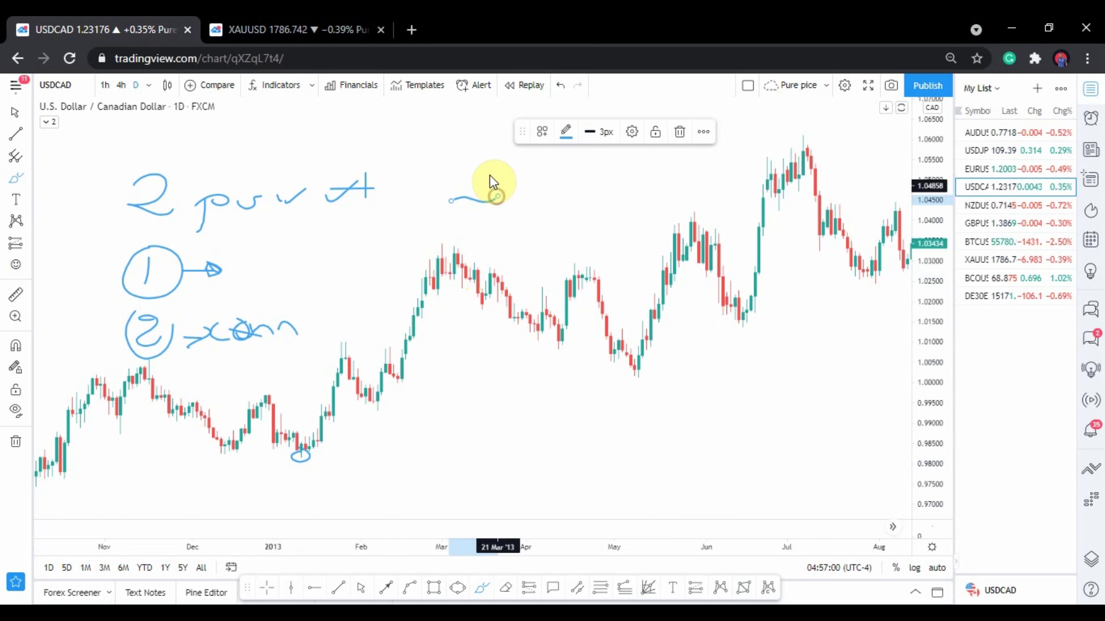
mouse_move(447, 158)
mouse_down()
mouse_move(517, 214)
mouse_move(462, 142)
mouse_up()
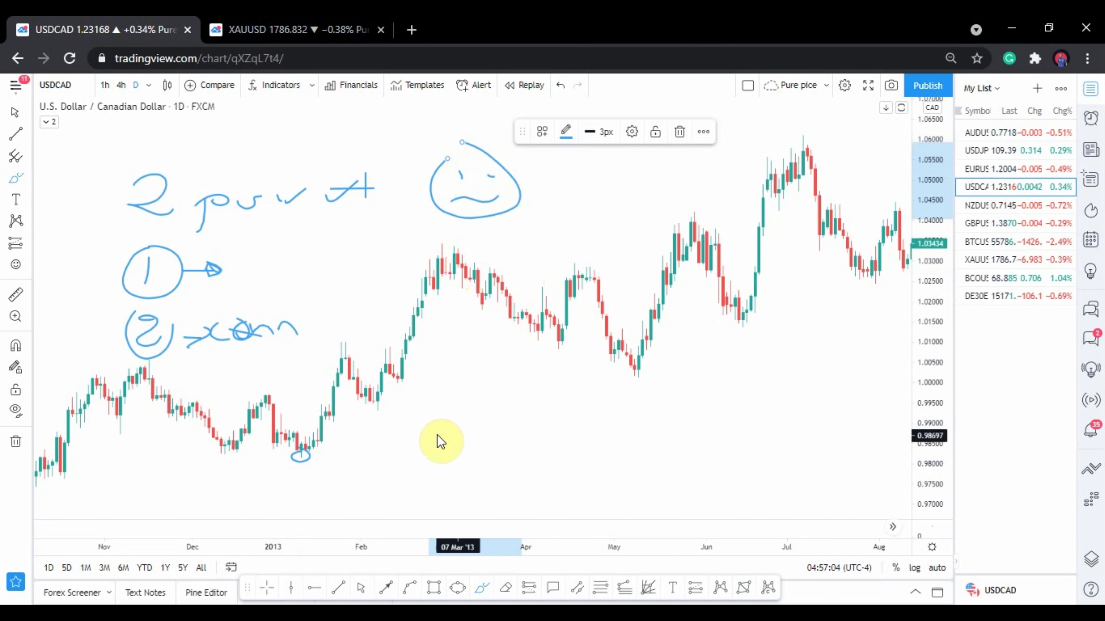
click(633, 367)
drag(633, 367, 638, 365)
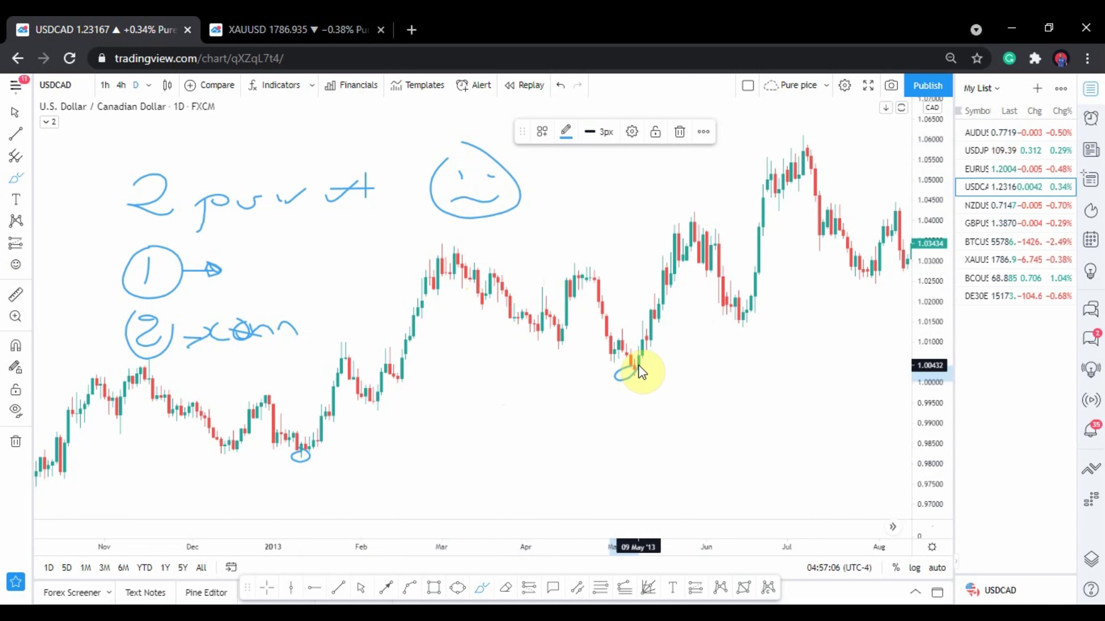
- Draw an orange trend line through both circled lows, from 31 Dec '12 at 0.98039 to 07 Jun '13 at 1.00850
click(342, 587)
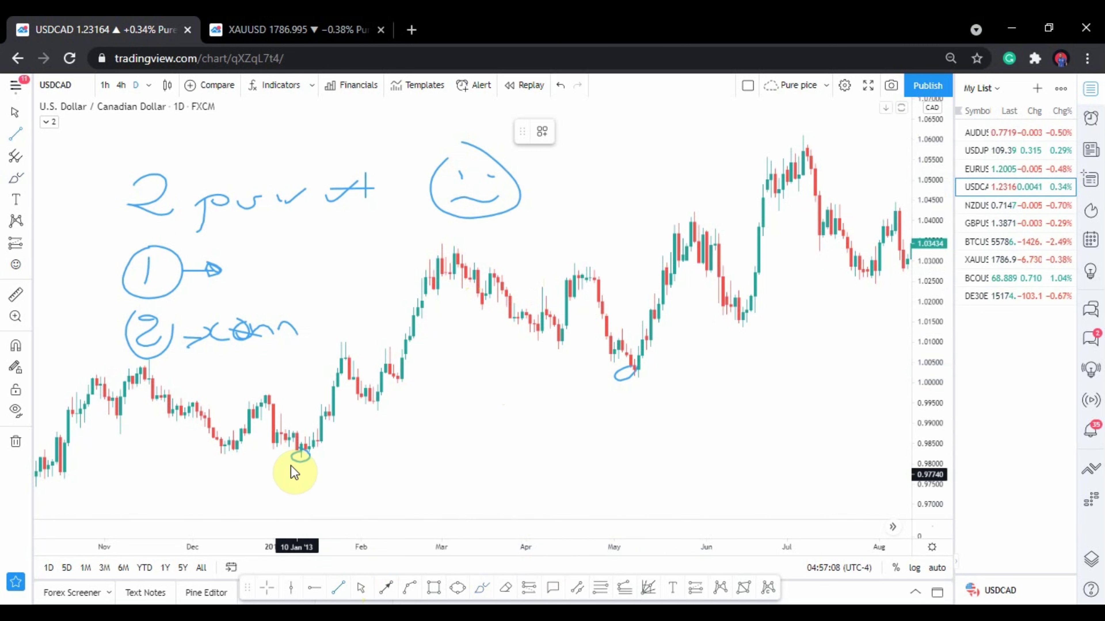
click(289, 462)
click(721, 349)
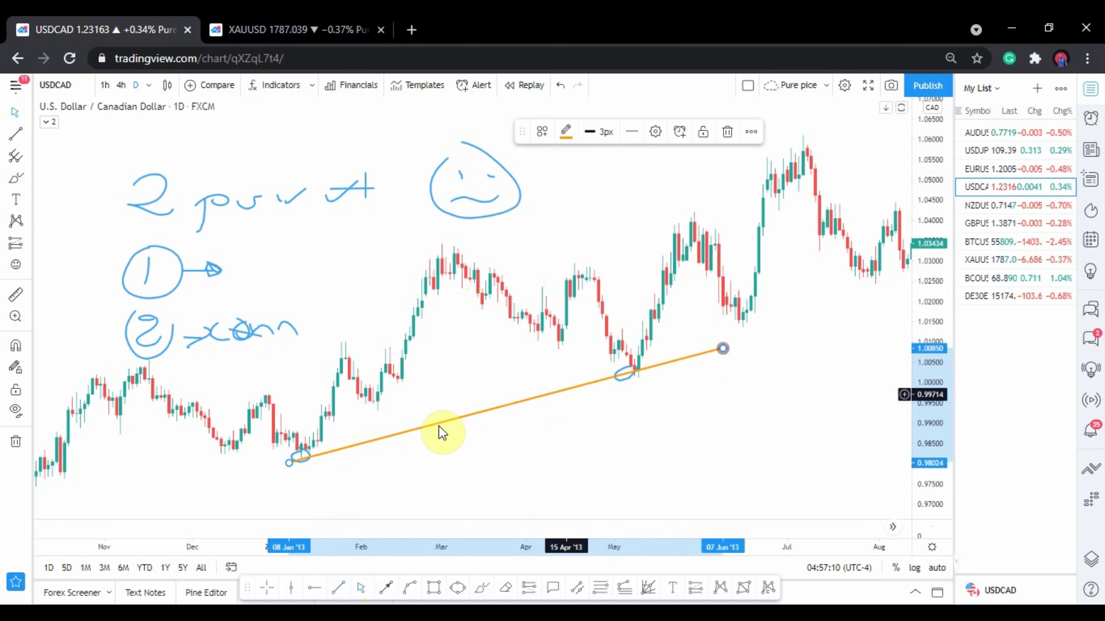
drag(290, 462, 269, 463)
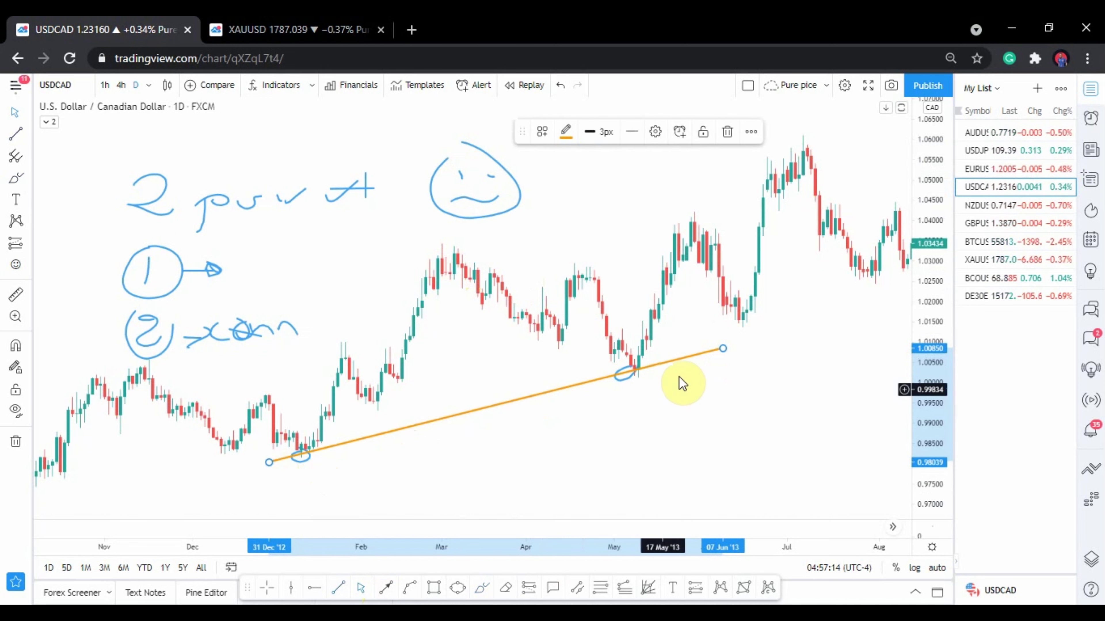
- Draw a second, steeper orange trend line from 11 Jan '13 at 0.98144 up to the April swing high
click(349, 587)
click(301, 459)
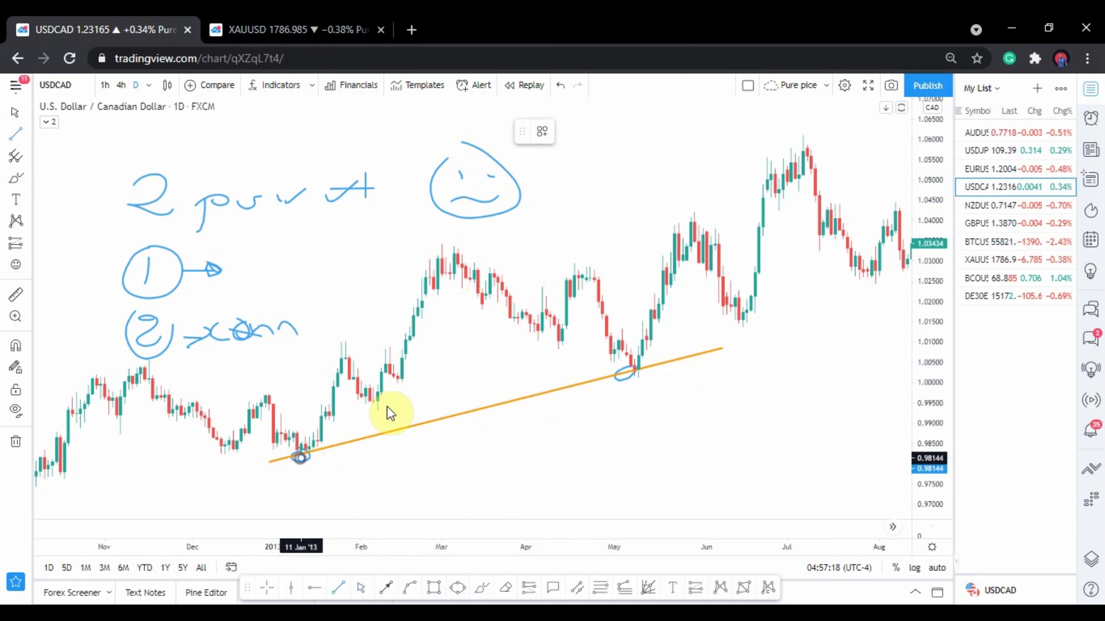
click(482, 327)
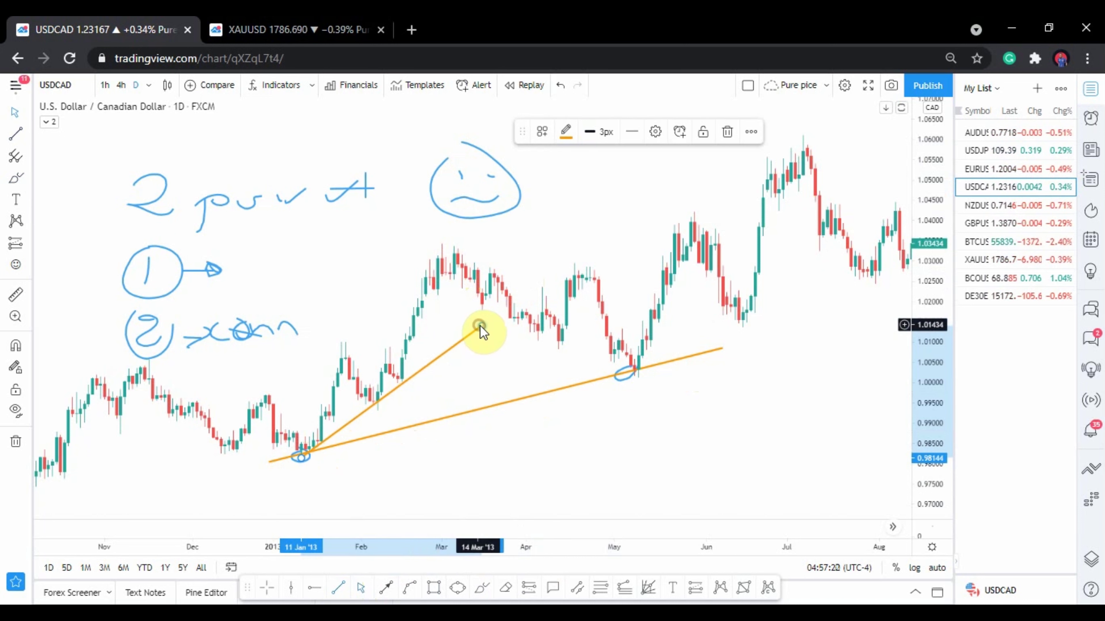
drag(479, 325, 646, 306)
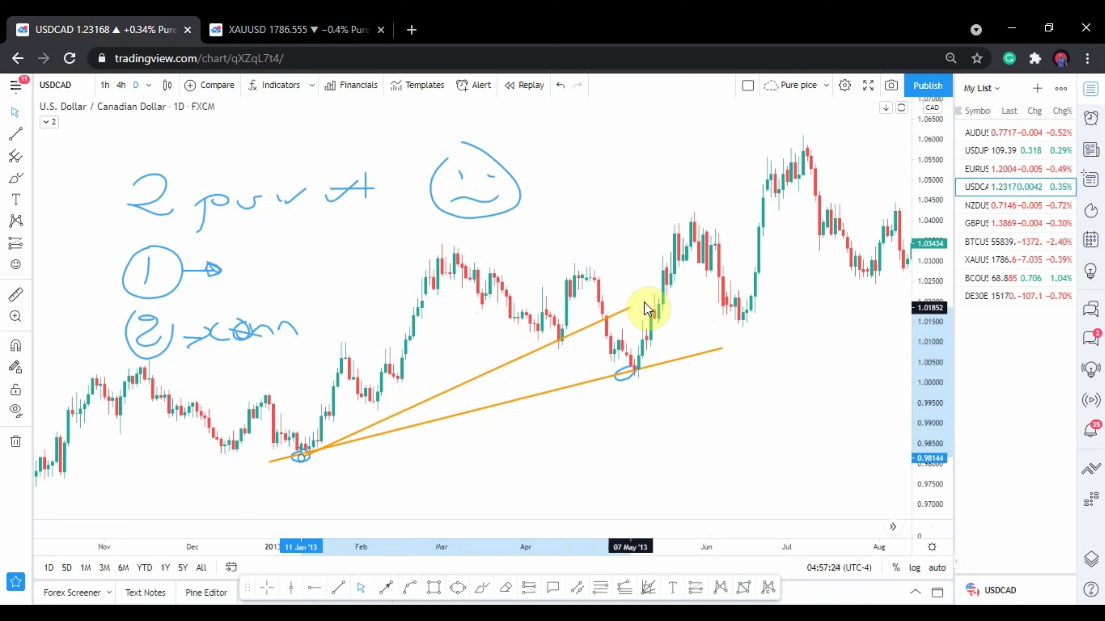
drag(658, 321, 701, 361)
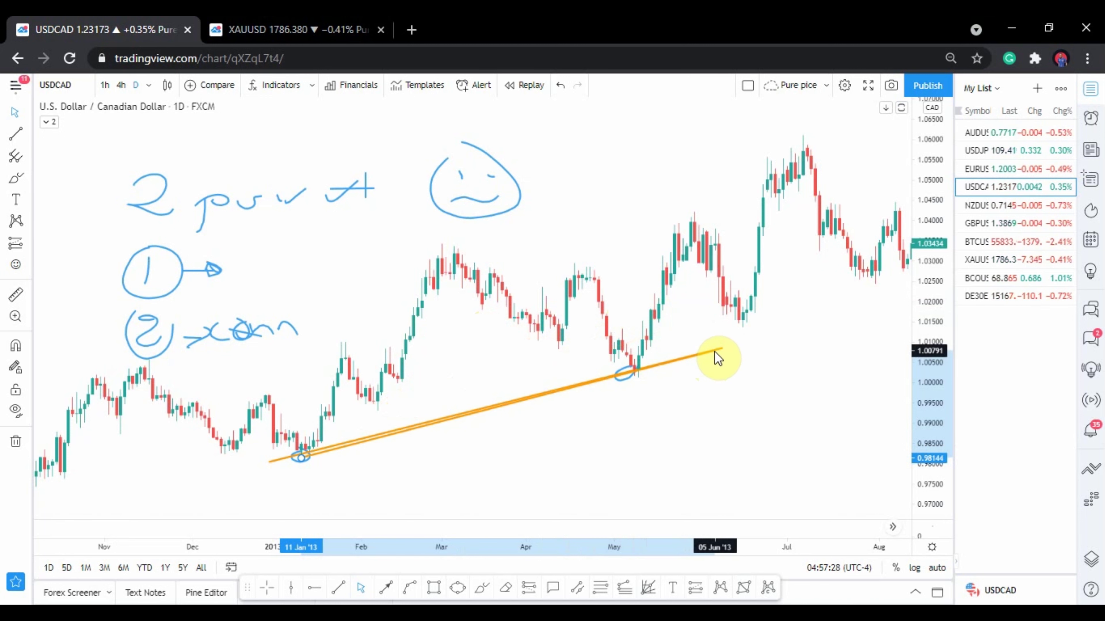
drag(718, 358, 564, 287)
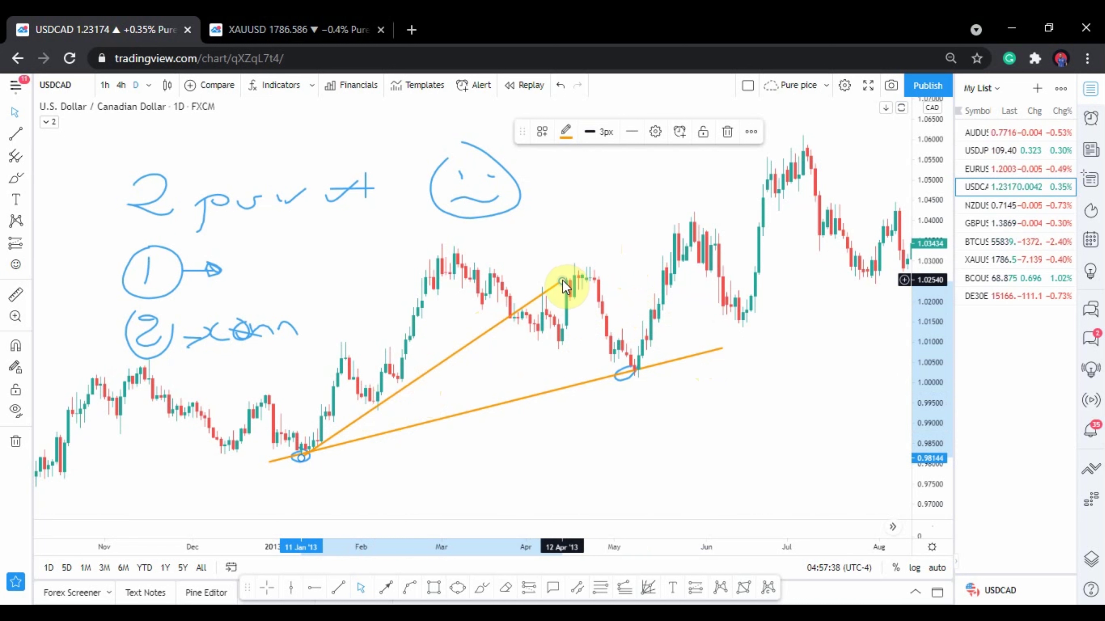
mouse_move(564, 287)
mouse_down()
mouse_move(464, 313)
mouse_move(543, 314)
mouse_move(513, 318)
mouse_move(592, 346)
mouse_move(648, 320)
mouse_move(598, 304)
mouse_move(615, 254)
mouse_move(565, 261)
mouse_move(505, 296)
mouse_move(584, 277)
mouse_move(572, 267)
mouse_move(586, 259)
mouse_up()
- Circle the April swing high with the brush and handwrite "LH" and "LL" below the June and July candles
click(481, 589)
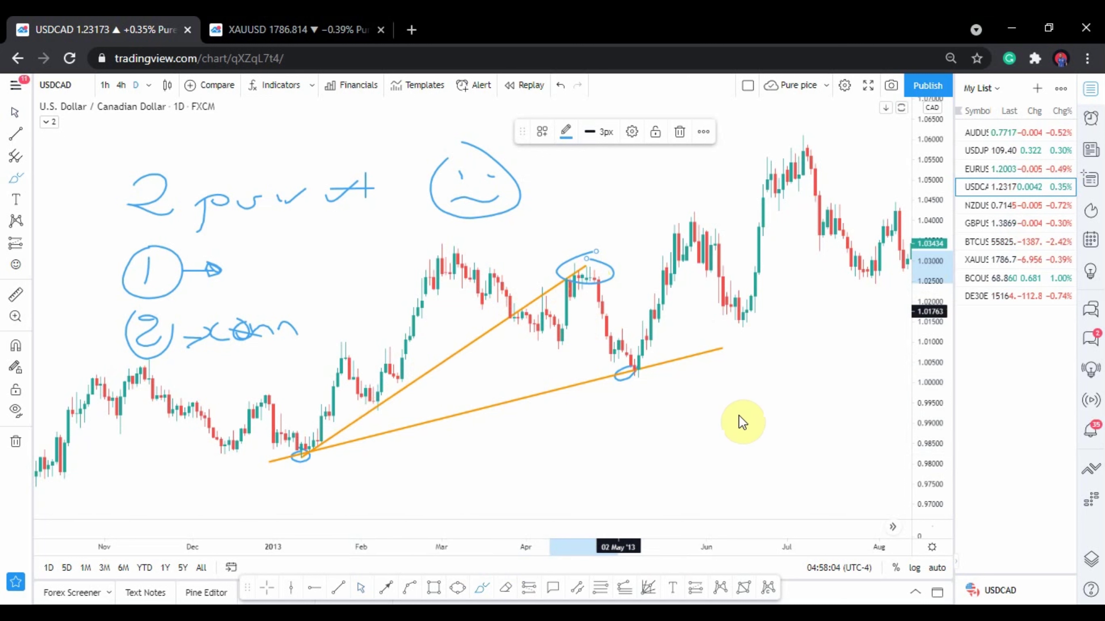
drag(760, 380, 788, 432)
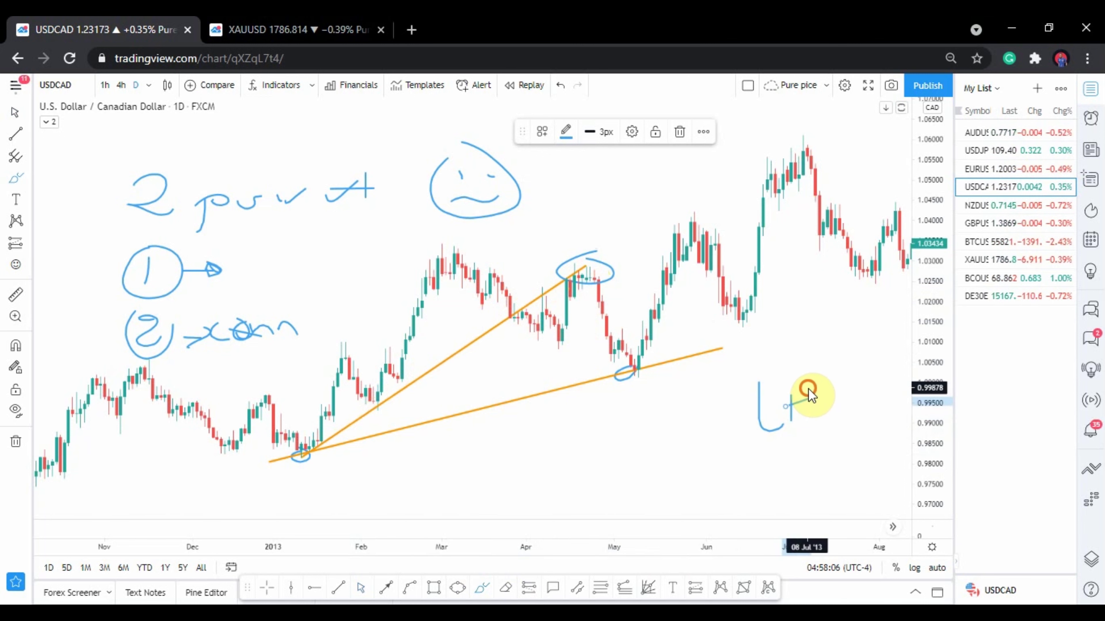
drag(807, 389, 812, 398)
drag(812, 390, 816, 420)
drag(663, 418, 697, 449)
mouse_move(705, 429)
mouse_down()
mouse_move(716, 453)
mouse_move(726, 450)
mouse_up()
click(705, 421)
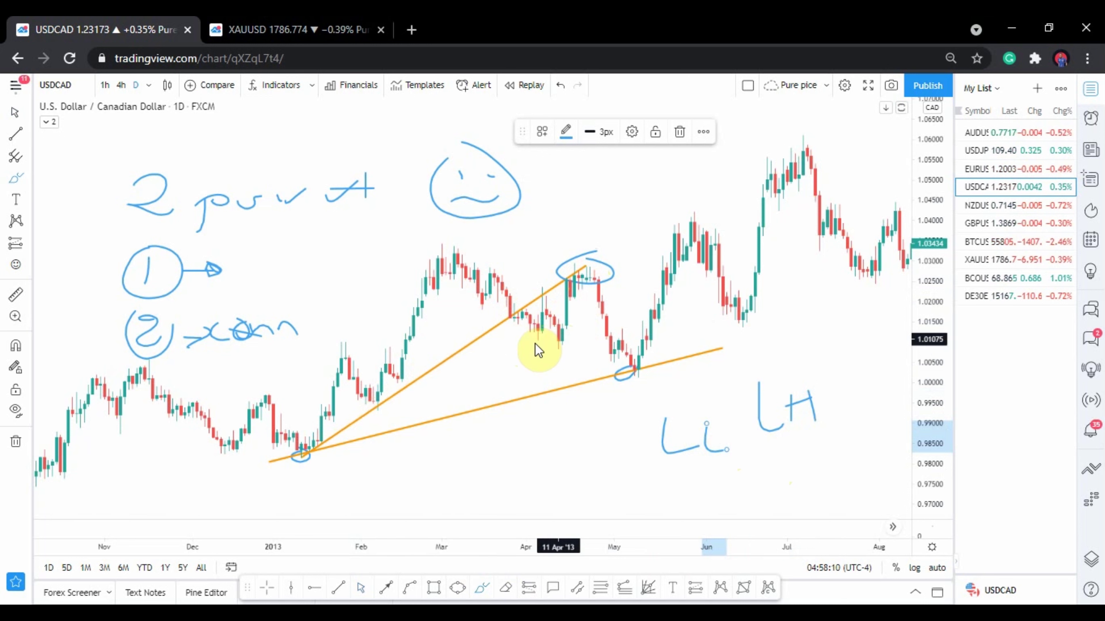
- Mark the February low and the April low with horizontal brush strokes, and add a lower stroke at the May low's level
drag(340, 401, 435, 397)
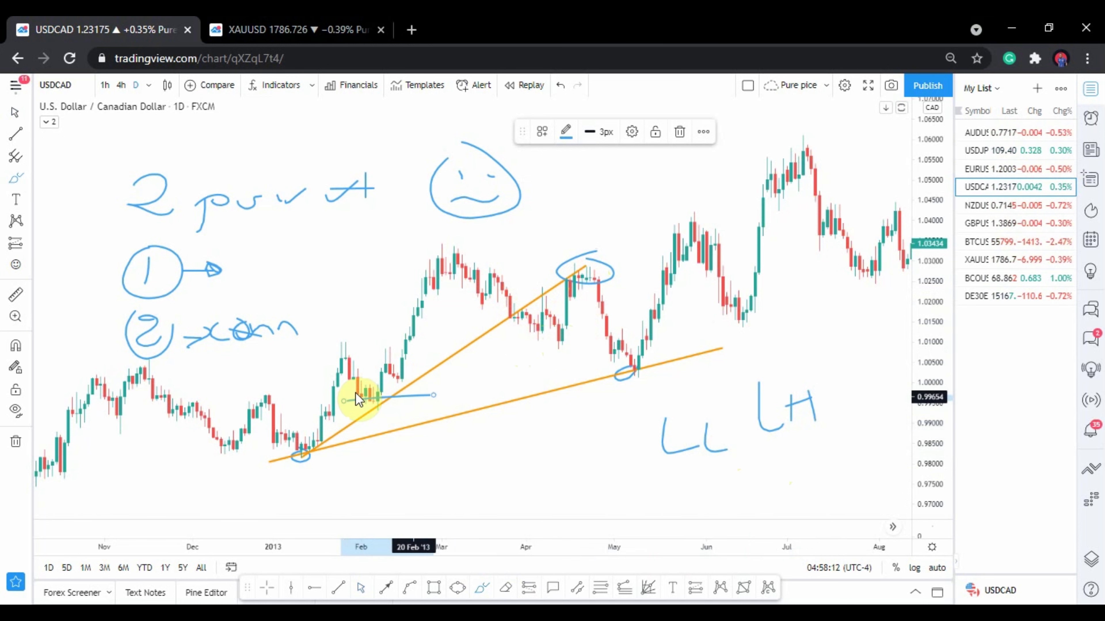
drag(519, 346, 575, 346)
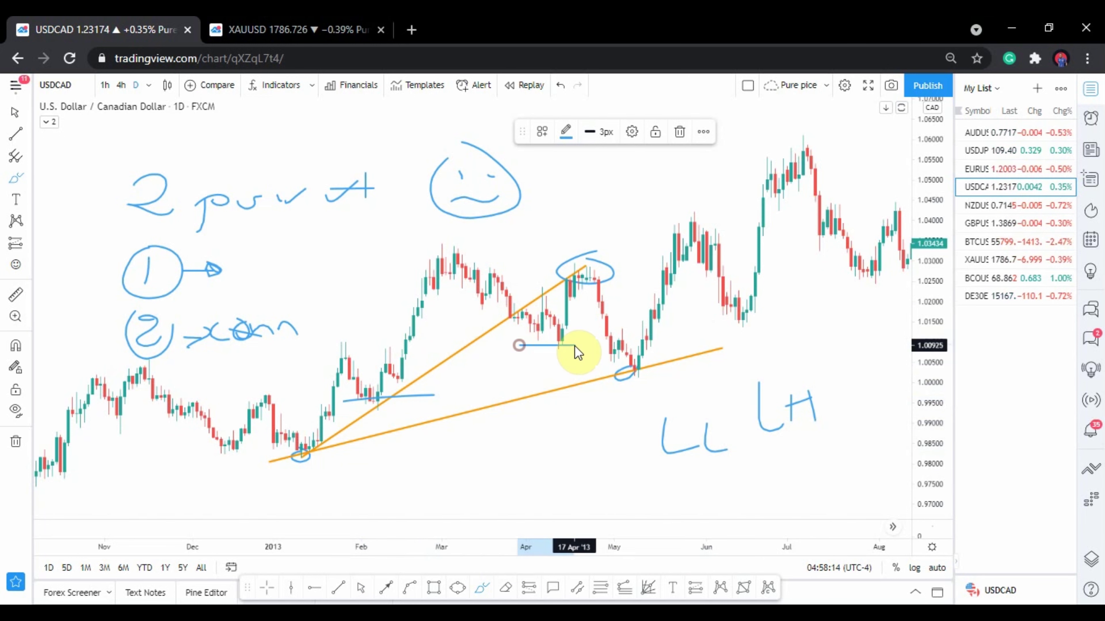
drag(529, 376, 592, 375)
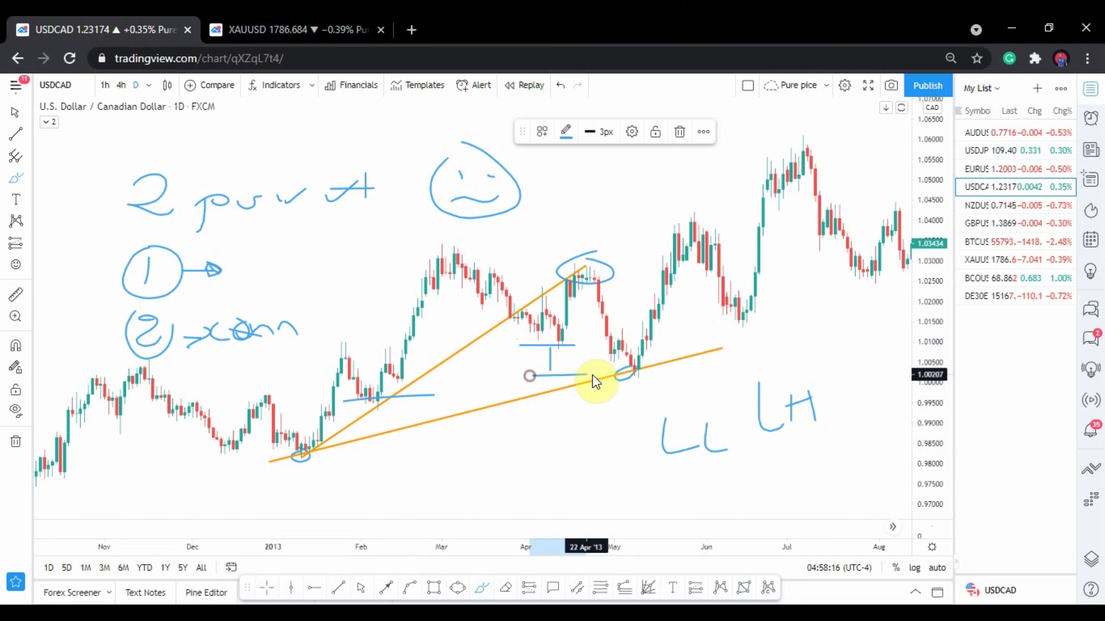
- Extend the February low's brush stroke towards late April, and move the steeper trend line's upper end to 17 Apr '13 at 1.01254
drag(431, 403, 475, 392)
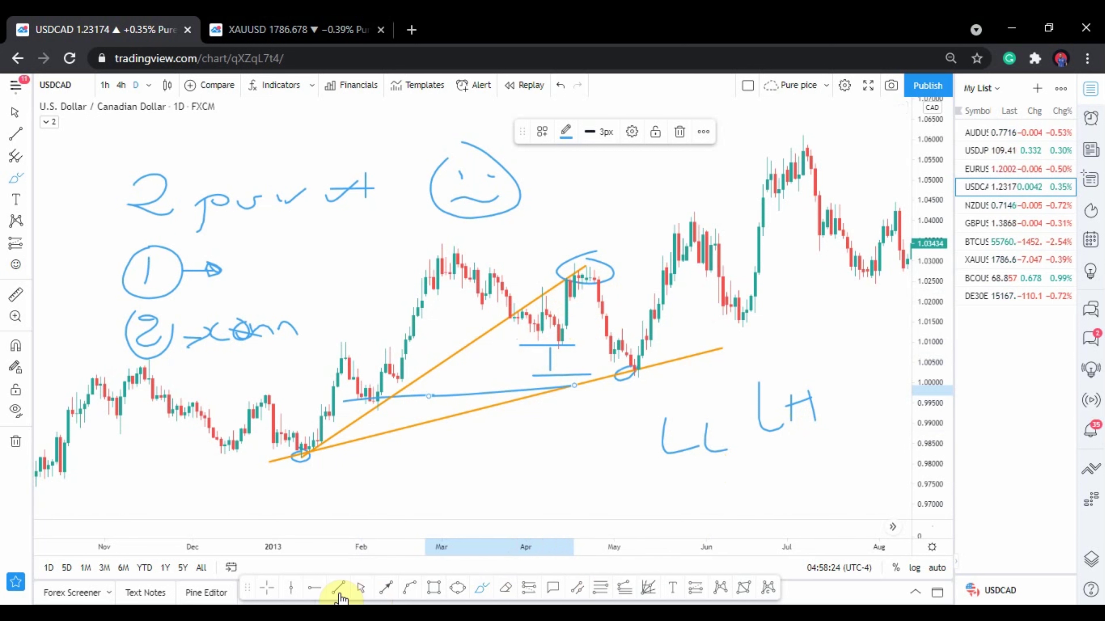
click(267, 593)
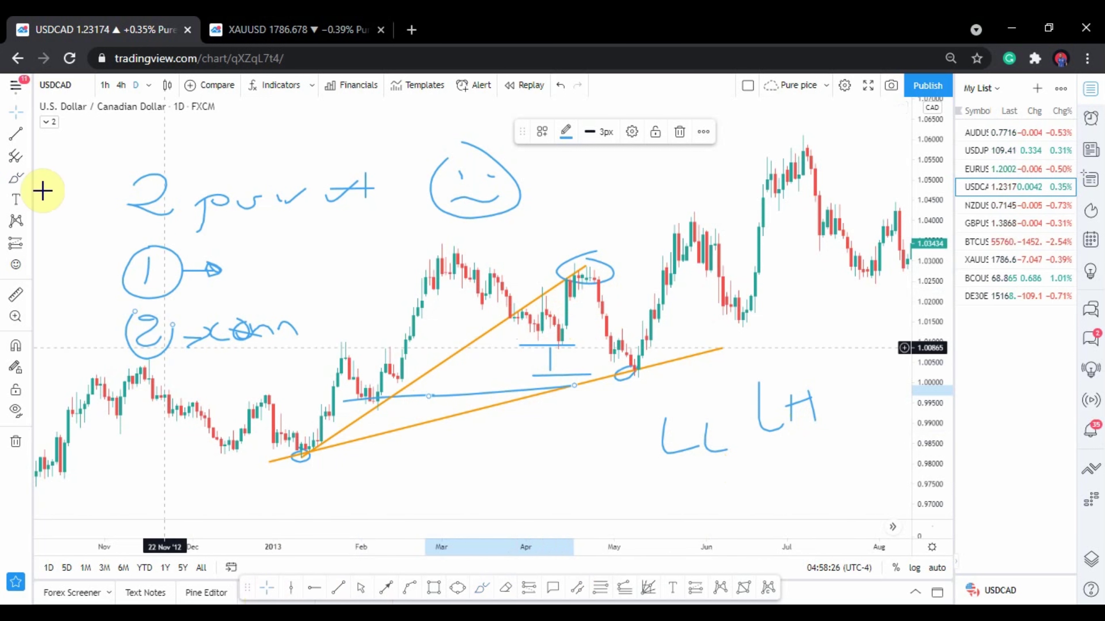
click(363, 594)
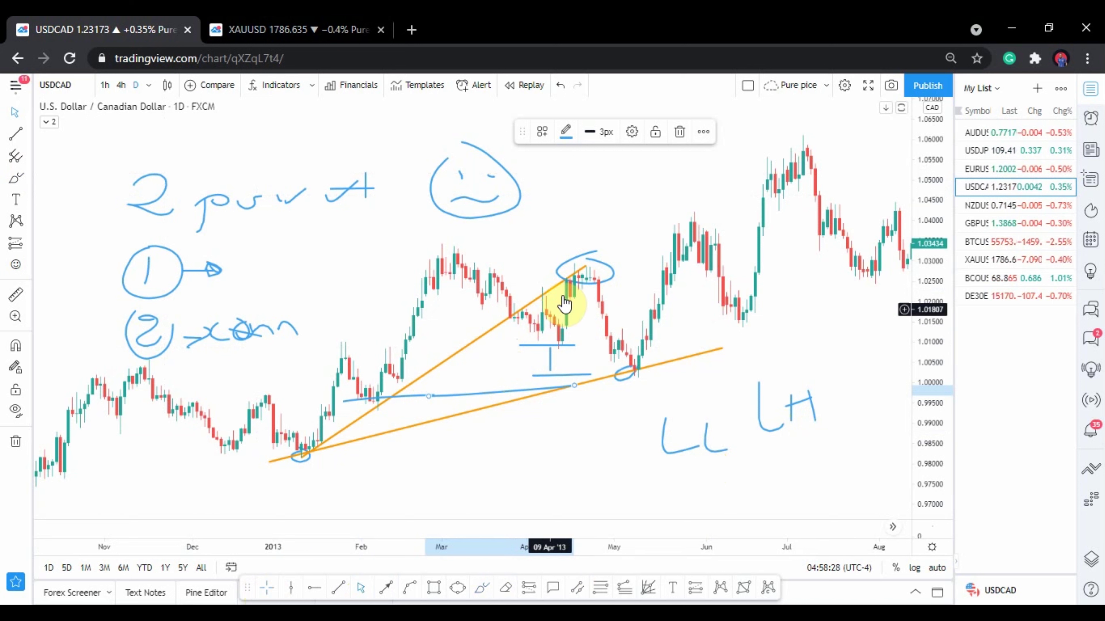
click(585, 268)
drag(587, 271, 580, 340)
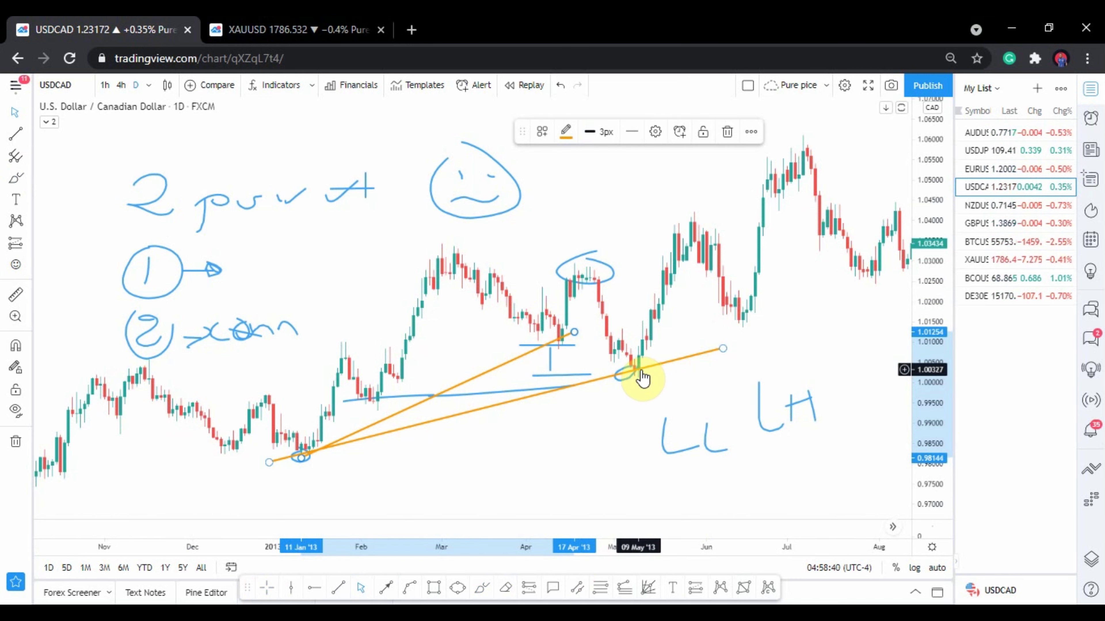
- Handwrite a question mark below the April candles and add a brush scribble above the handwritten "2 point" note
click(474, 588)
mouse_move(569, 426)
mouse_down()
mouse_move(586, 436)
mouse_move(574, 463)
mouse_up()
click(575, 478)
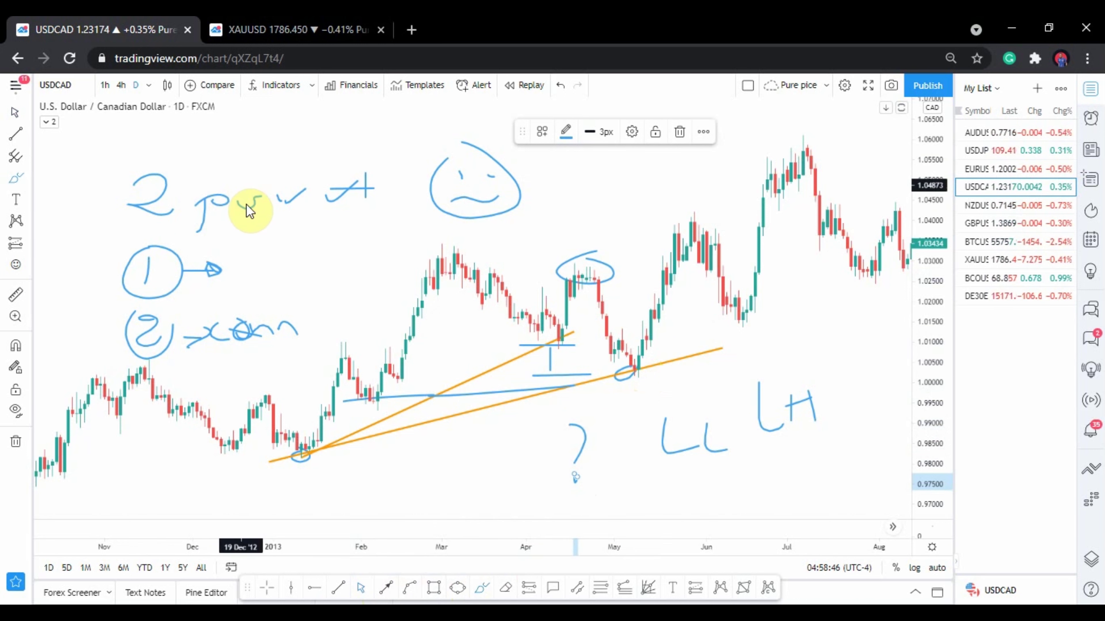
mouse_move(227, 129)
mouse_down()
mouse_move(231, 167)
mouse_move(278, 147)
mouse_move(325, 154)
mouse_up()
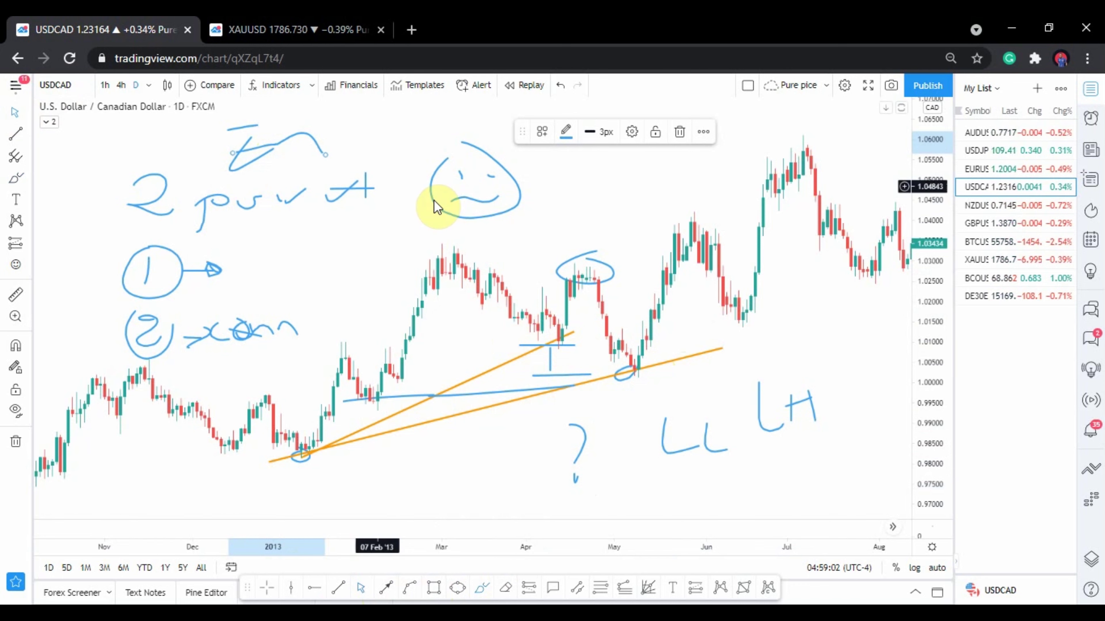
- Extend the lower orange trend line's upper end to 17 Jul '13 at 1.01493
mouse_move(552, 200)
mouse_down()
mouse_move(446, 212)
mouse_move(486, 207)
mouse_move(462, 213)
mouse_up()
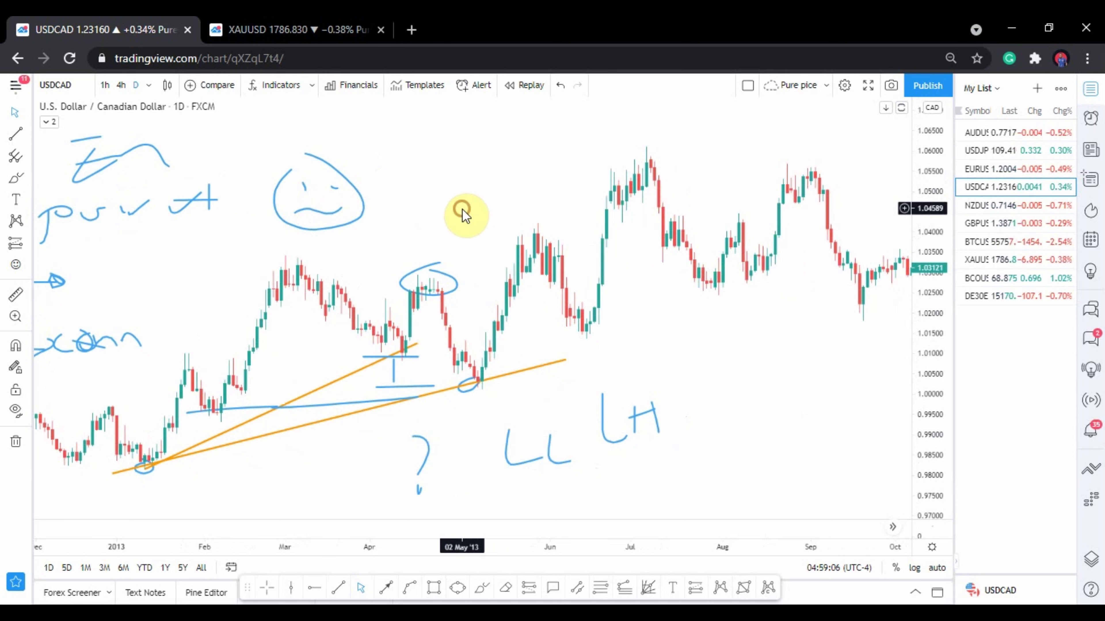
click(479, 592)
scroll(665, 327, down, 1)
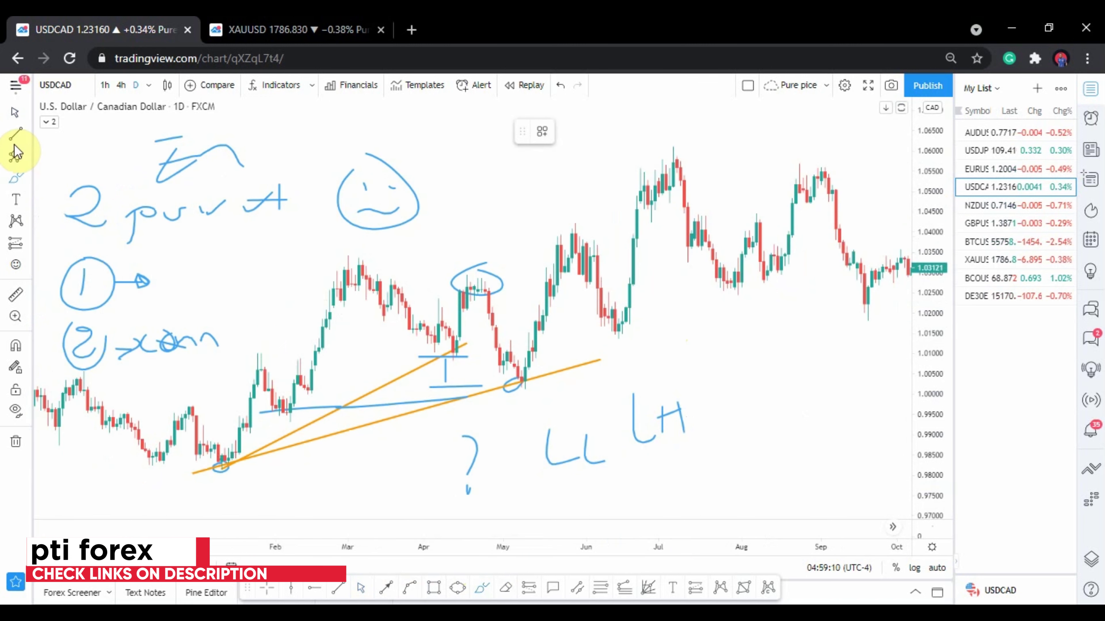
click(12, 126)
mouse_move(543, 254)
mouse_down()
mouse_move(523, 259)
mouse_move(534, 363)
mouse_up()
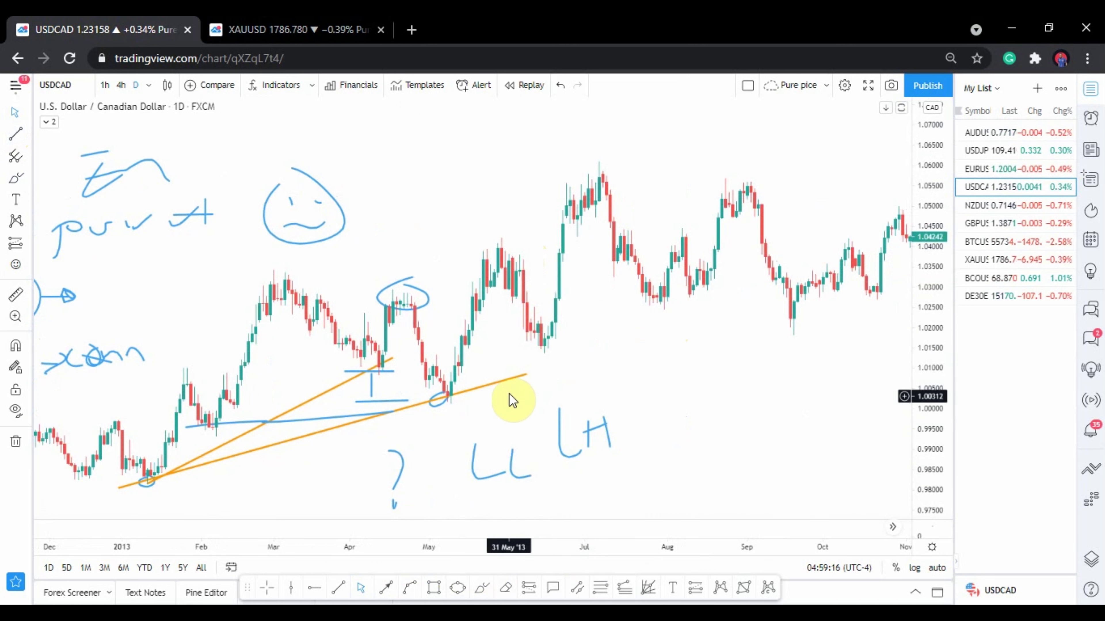
drag(526, 376, 628, 349)
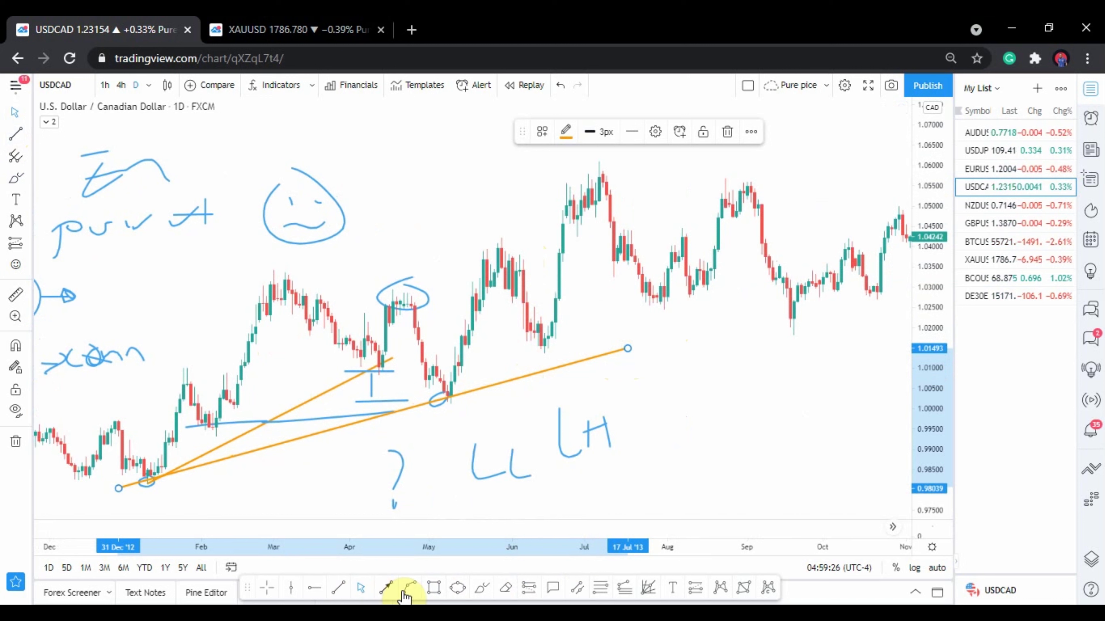
- Brush strokes along the rising highs, the May rally and the June decline, and handwrite "Correct" below the September candles
click(481, 590)
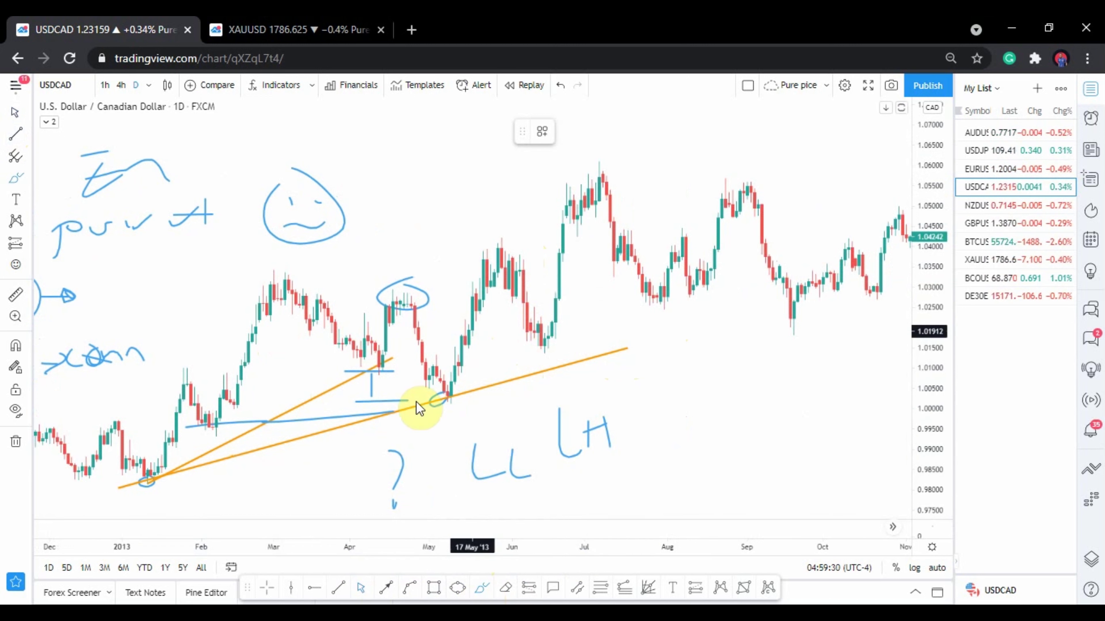
mouse_move(447, 394)
mouse_down()
mouse_move(458, 358)
mouse_move(451, 279)
mouse_move(493, 246)
mouse_move(527, 313)
mouse_up()
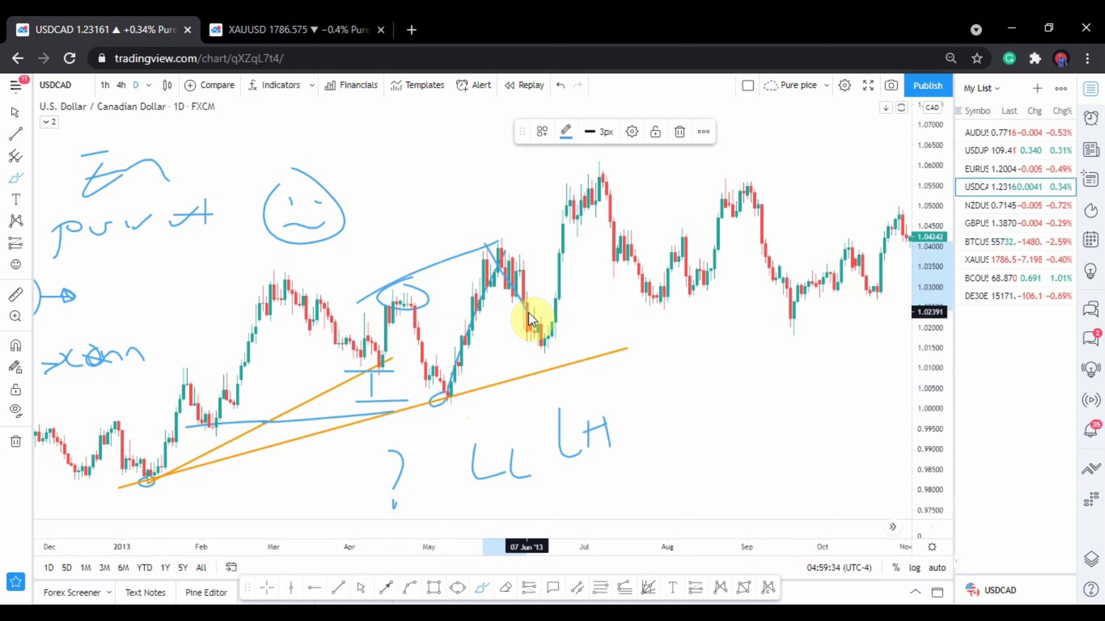
mouse_move(722, 414)
mouse_down()
mouse_move(774, 400)
mouse_move(759, 437)
mouse_move(800, 419)
mouse_move(846, 427)
mouse_up()
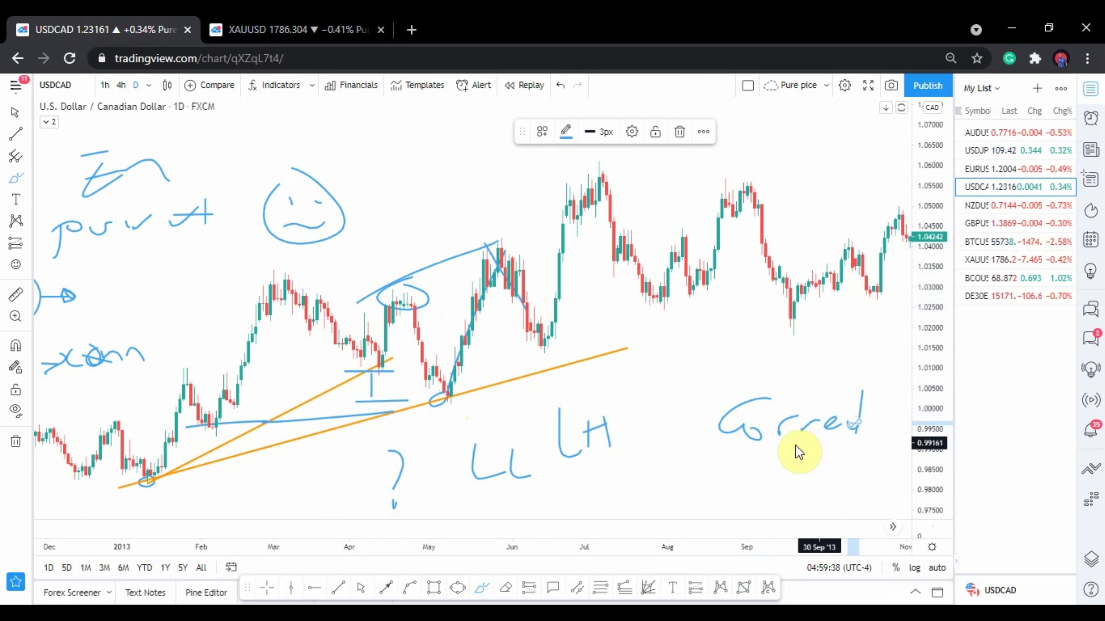
- Draw a falling trend line from 29 May '13 at 1.04604 to 1.01733 in June, and place a parallel copy starting 23 May '13 at 1.03811
scroll(352, 279, up, 2)
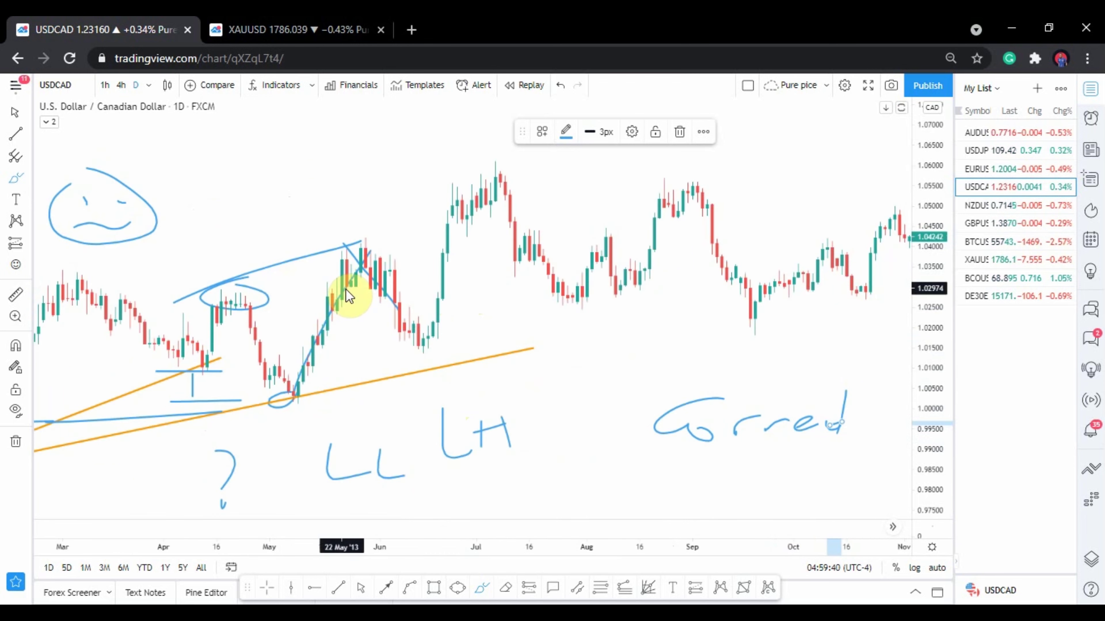
scroll(345, 301, up, 2)
click(261, 212)
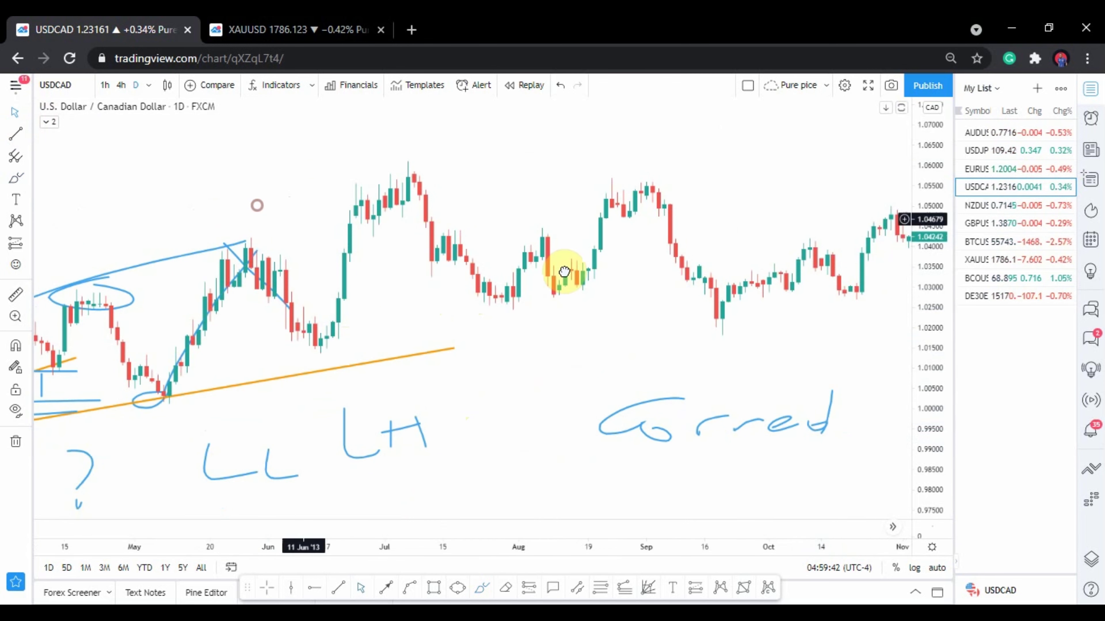
scroll(574, 325, up, 4)
scroll(547, 336, up, 2)
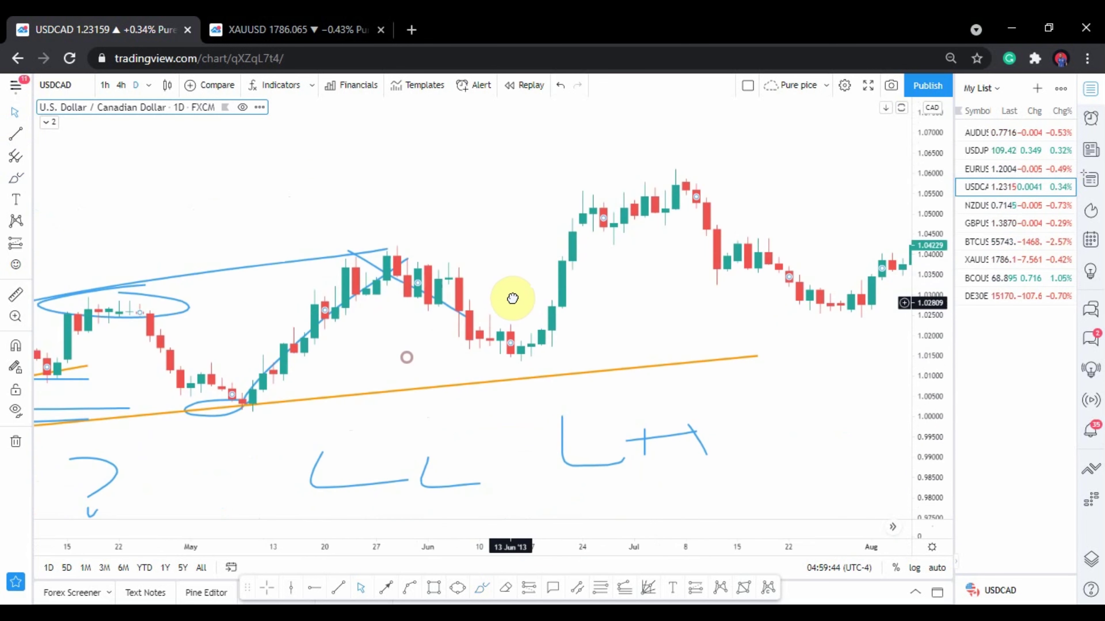
click(337, 592)
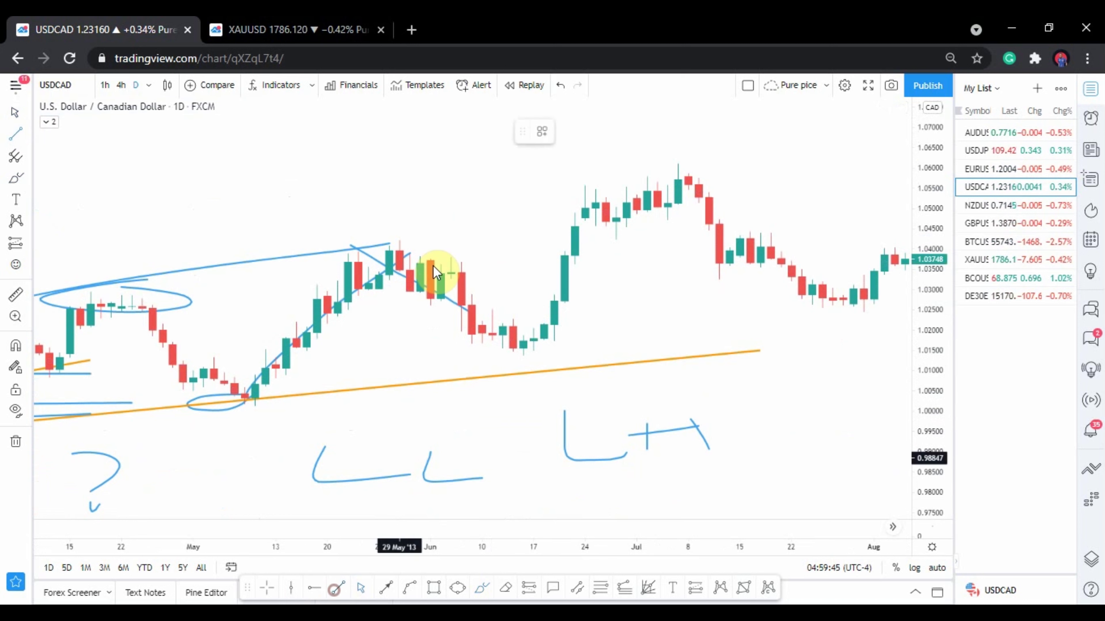
click(399, 225)
click(575, 341)
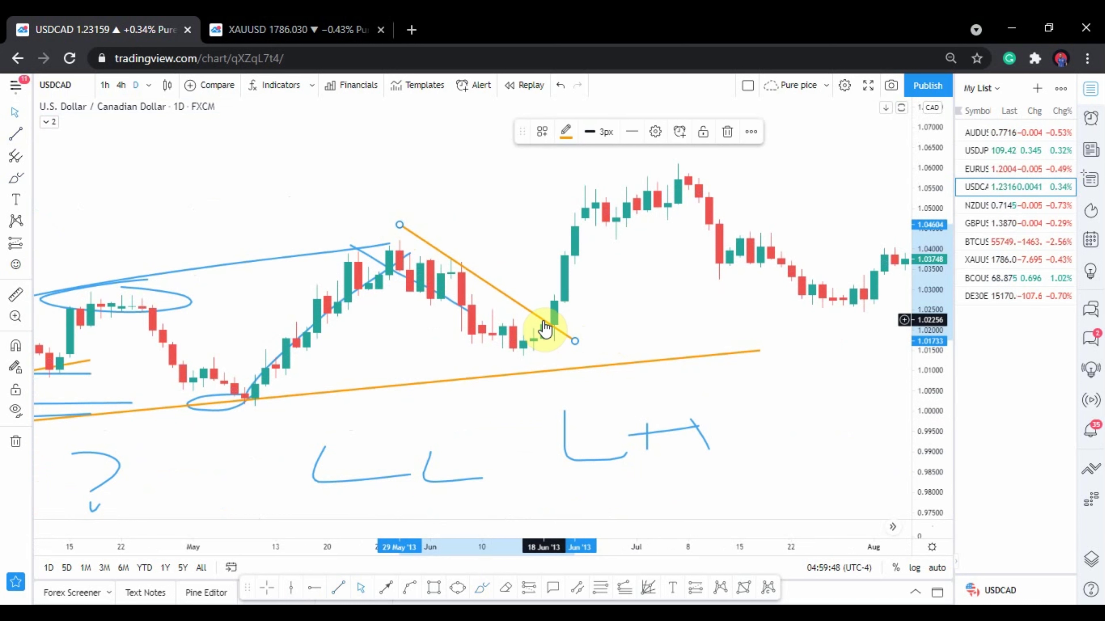
drag(545, 330, 491, 359)
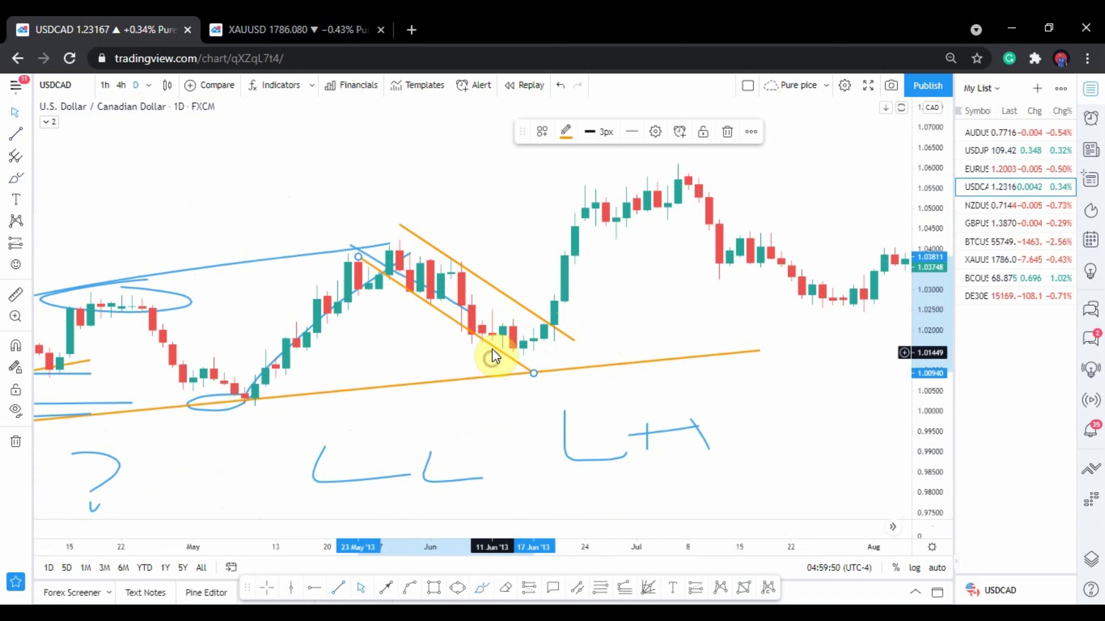
- Change the colour of both parallel falling trend lines to purple
click(566, 130)
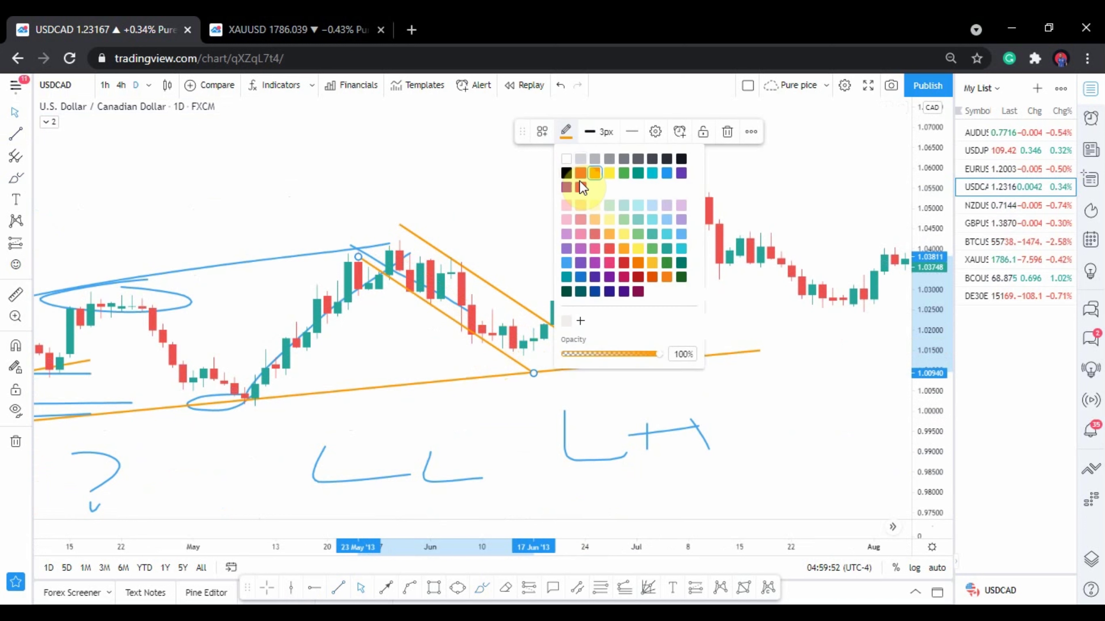
click(567, 188)
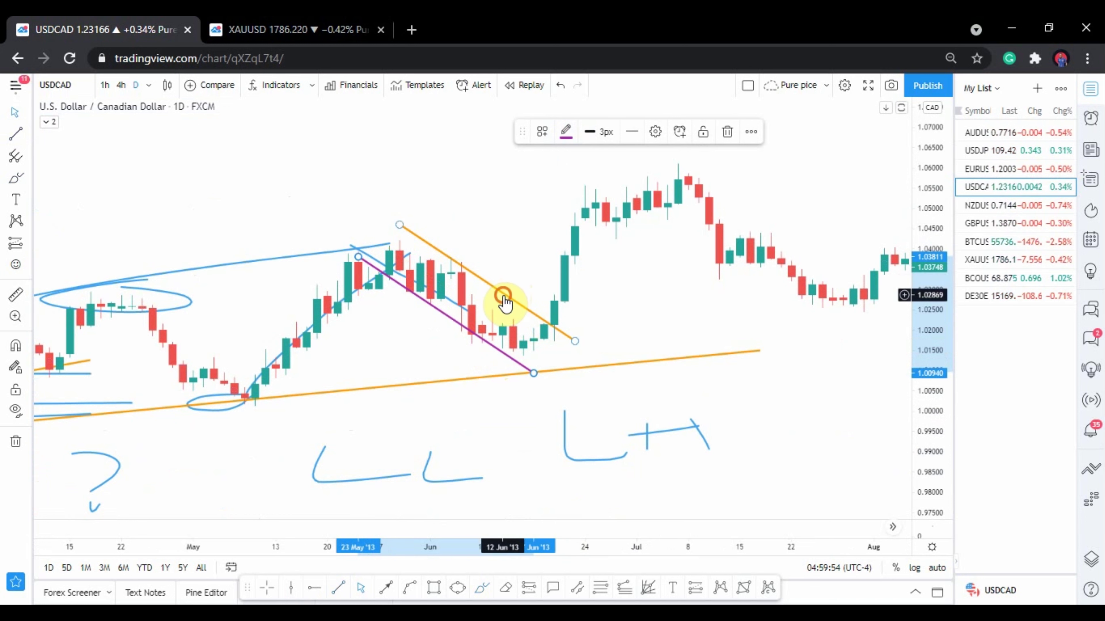
click(566, 130)
click(566, 187)
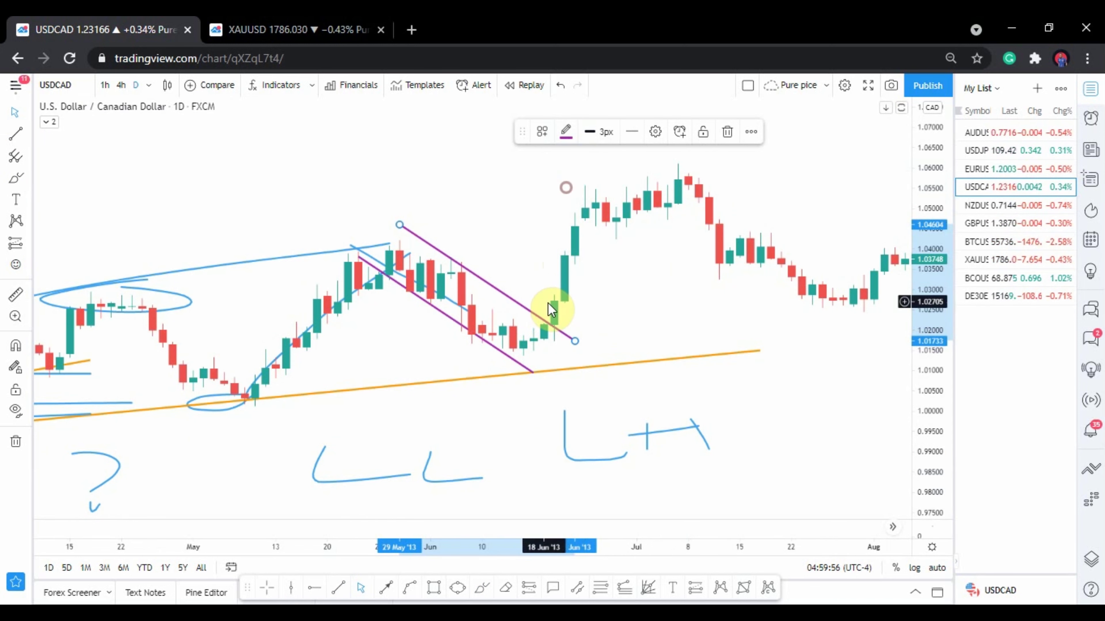
- Handwrite "1 mi" below the July candles and brush a short rising stroke from the June low through the upper purple line
scroll(529, 309, down, 5)
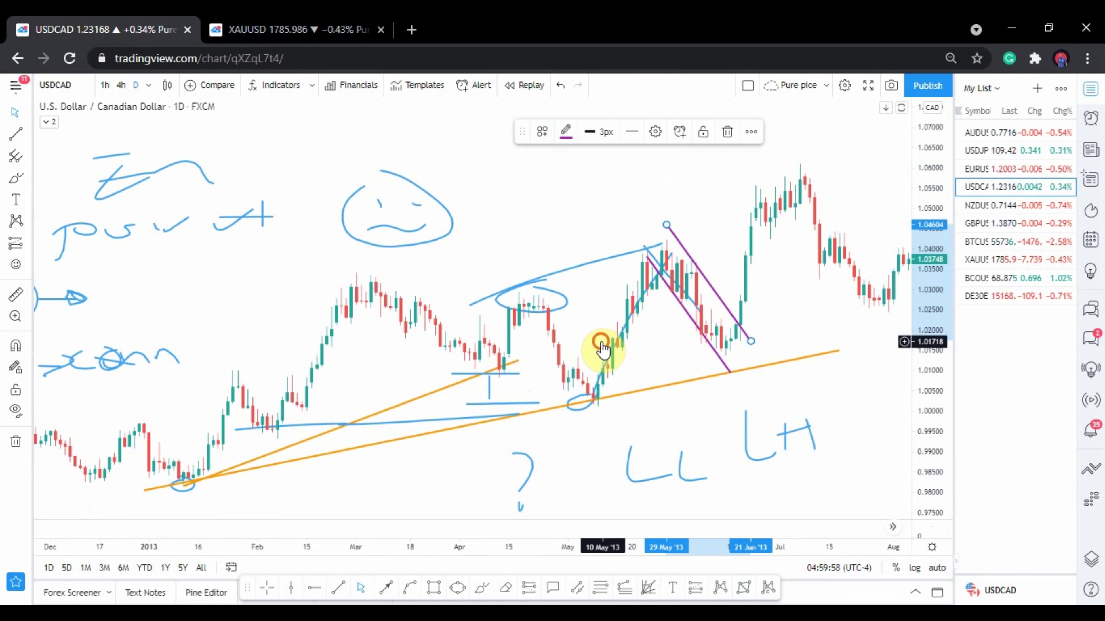
drag(605, 345, 394, 268)
drag(485, 361, 478, 359)
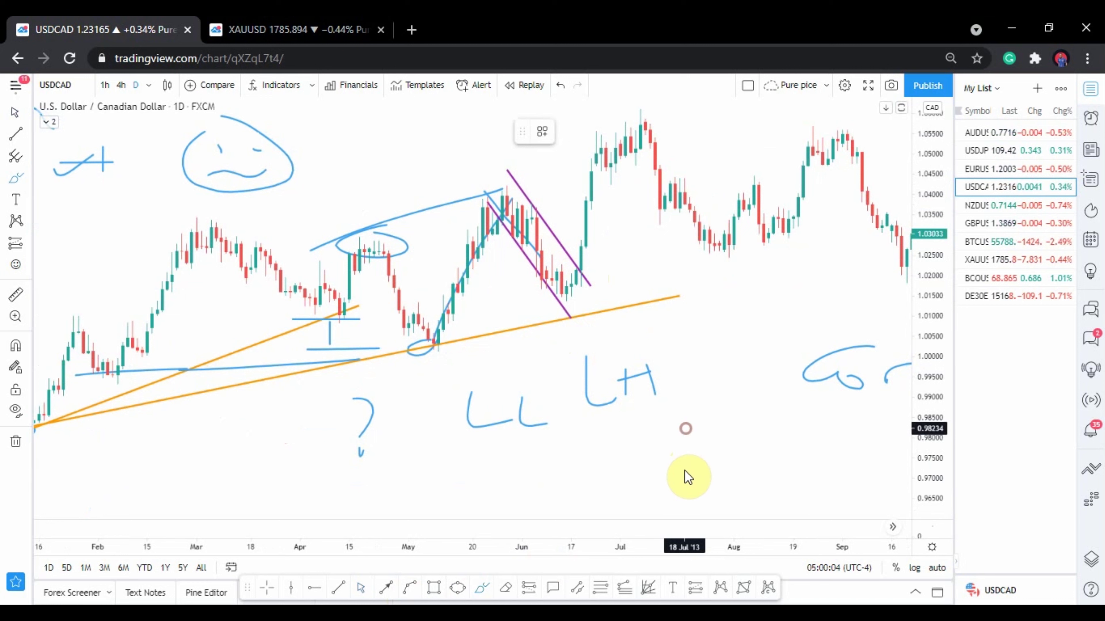
mouse_move(685, 431)
mouse_down()
mouse_move(713, 465)
mouse_move(722, 459)
mouse_up()
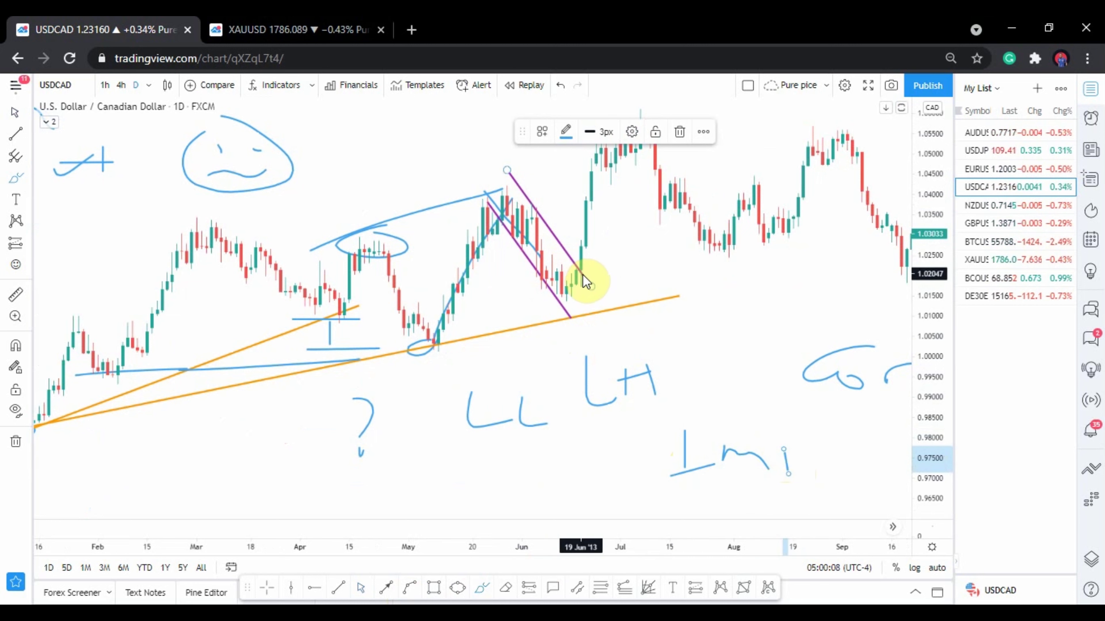
drag(561, 297, 598, 250)
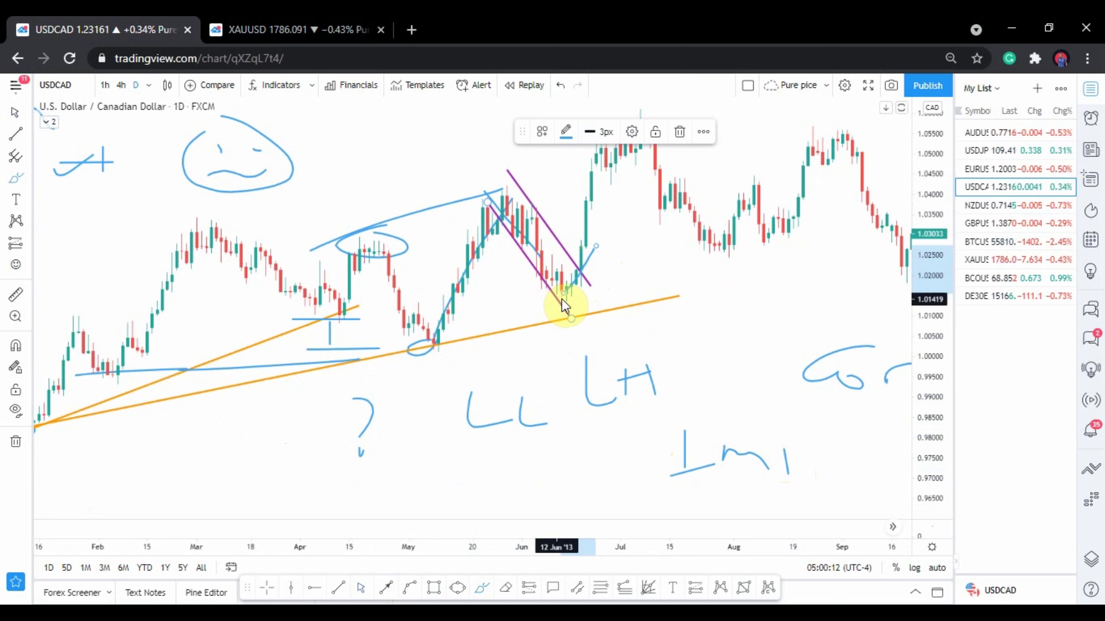
- Circle the May and June lows together with one elongated brush loop along the orange trend line
click(20, 115)
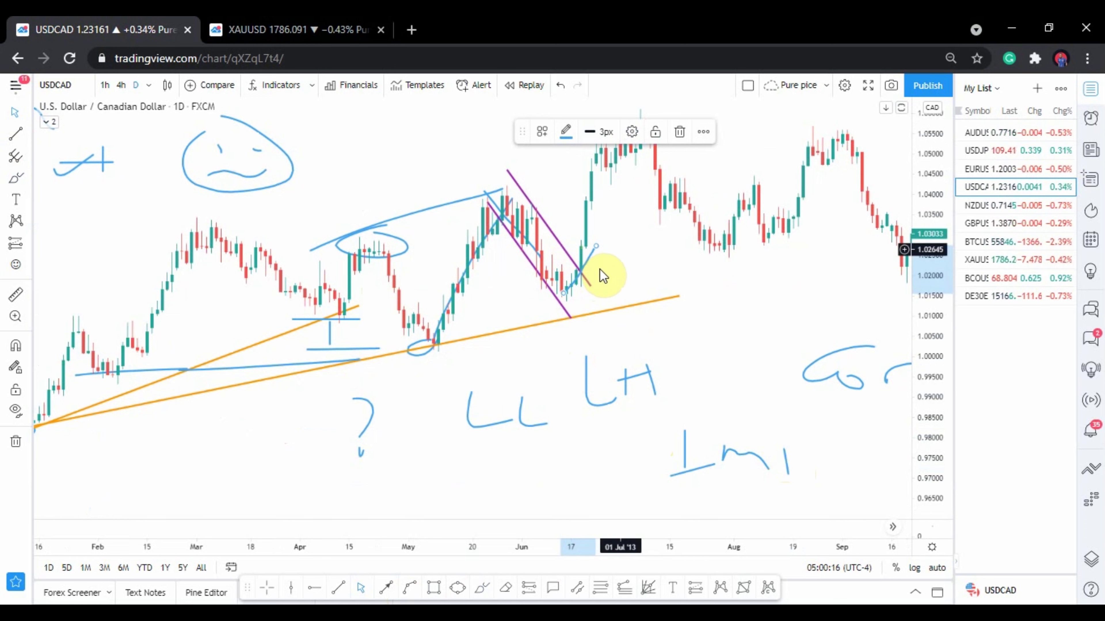
drag(603, 275, 660, 383)
drag(530, 375, 539, 348)
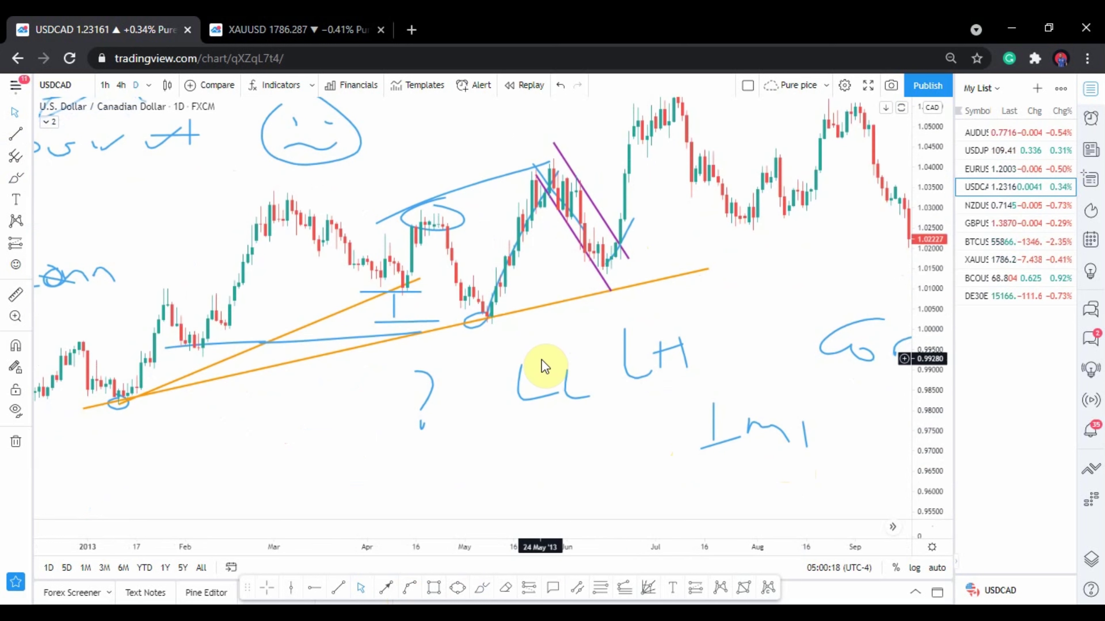
click(483, 590)
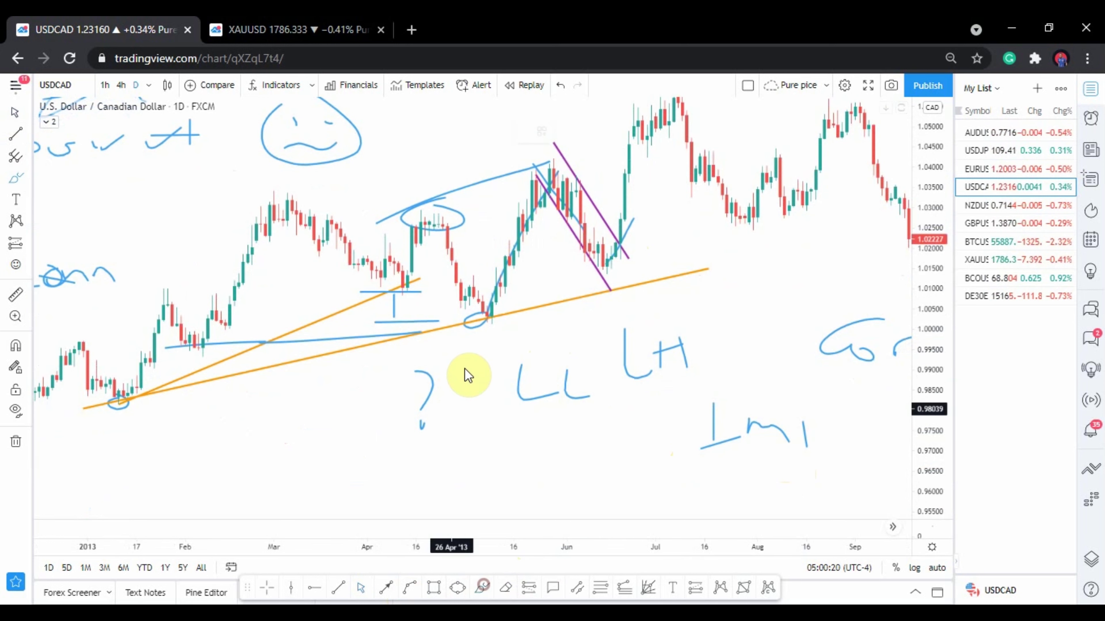
mouse_move(503, 291)
mouse_down()
mouse_move(523, 313)
mouse_move(633, 281)
mouse_move(446, 299)
mouse_move(594, 286)
mouse_up()
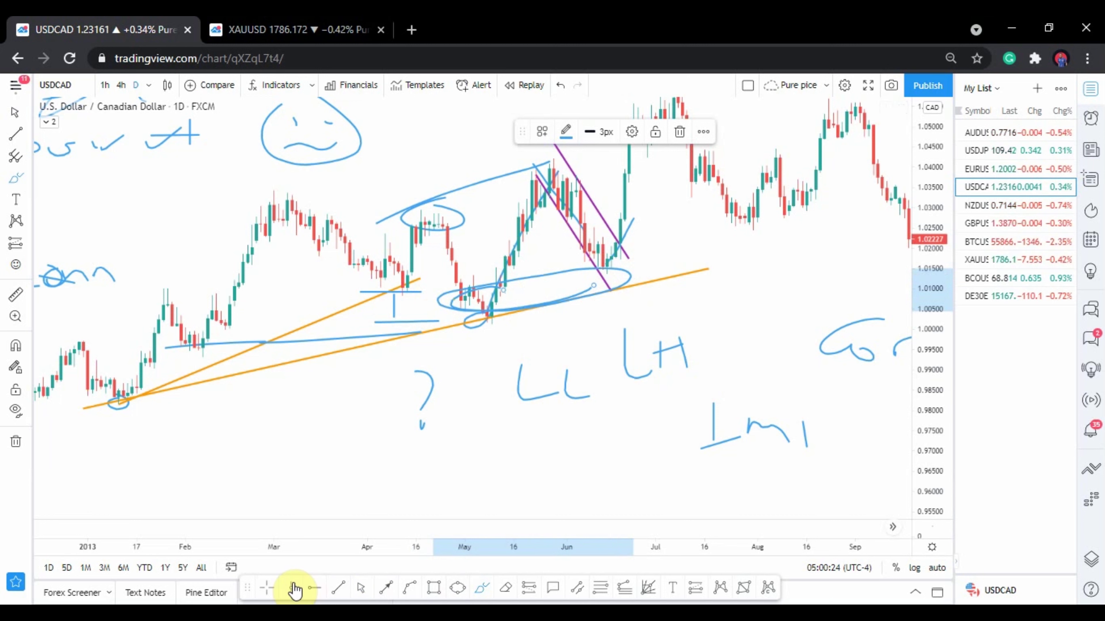
- Move the lower orange trend line's upper end to 05 Sep '13 at 1.03228 so it passes through the June low
click(265, 589)
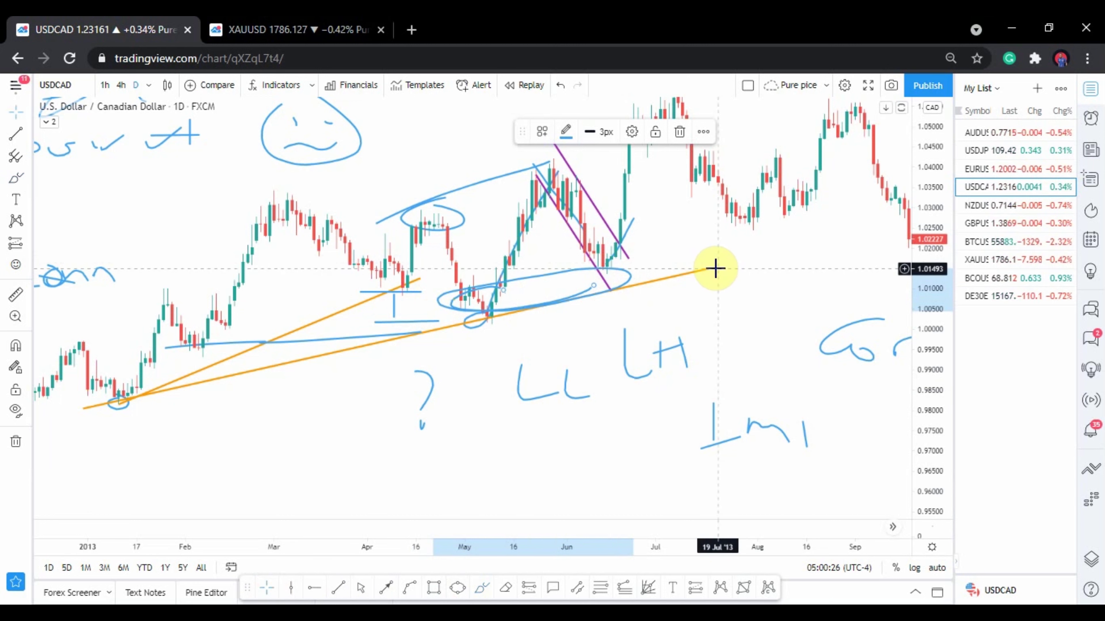
drag(707, 269, 868, 199)
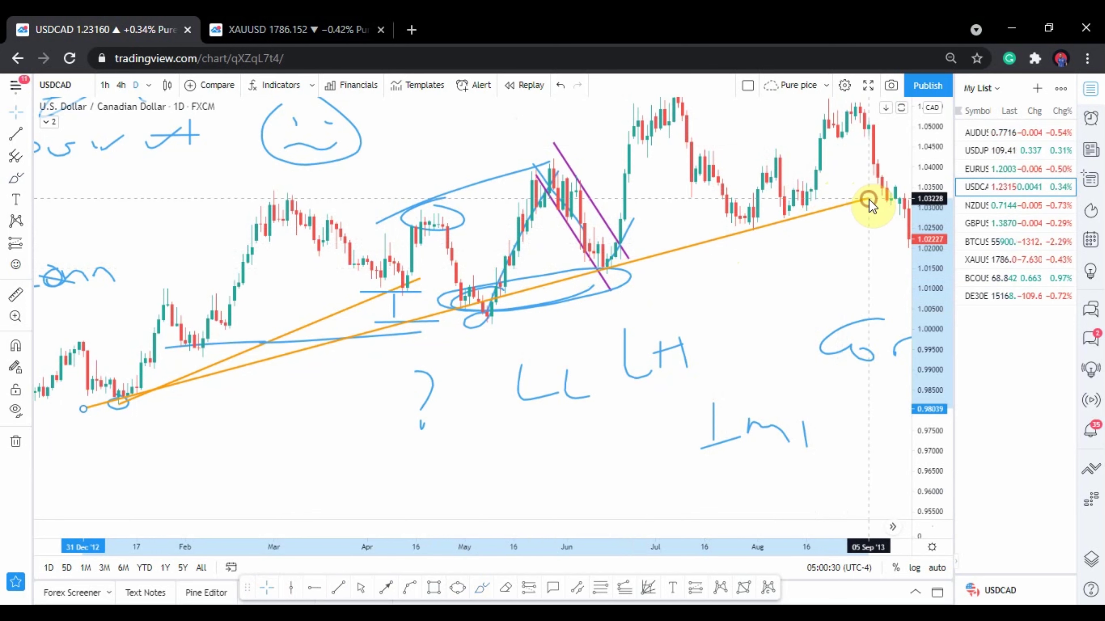
scroll(735, 280, down, 2)
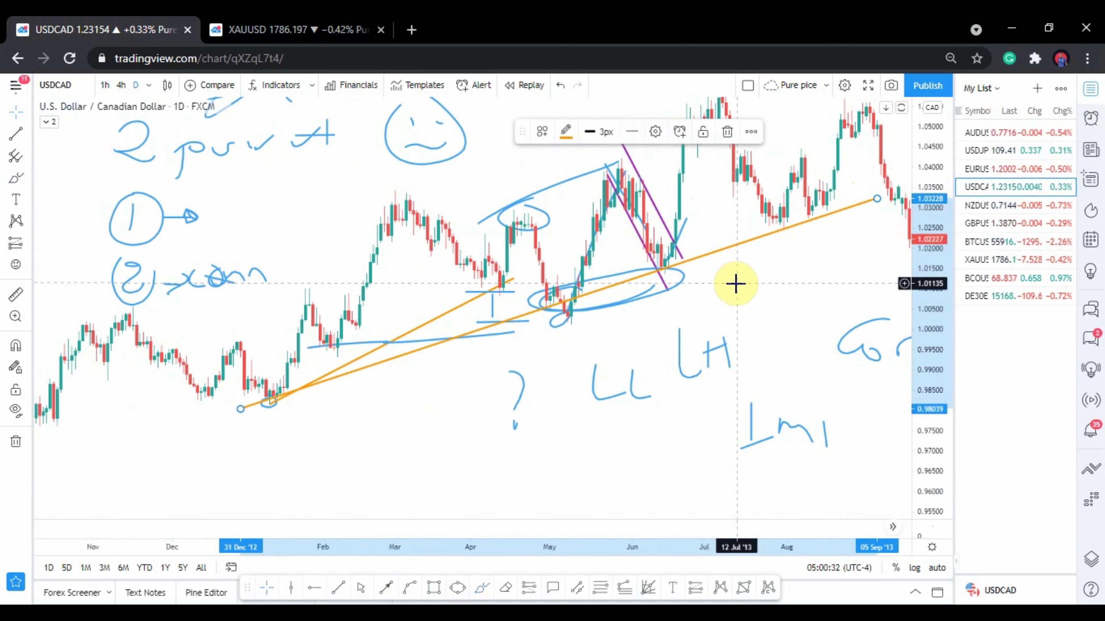
drag(735, 284, 849, 340)
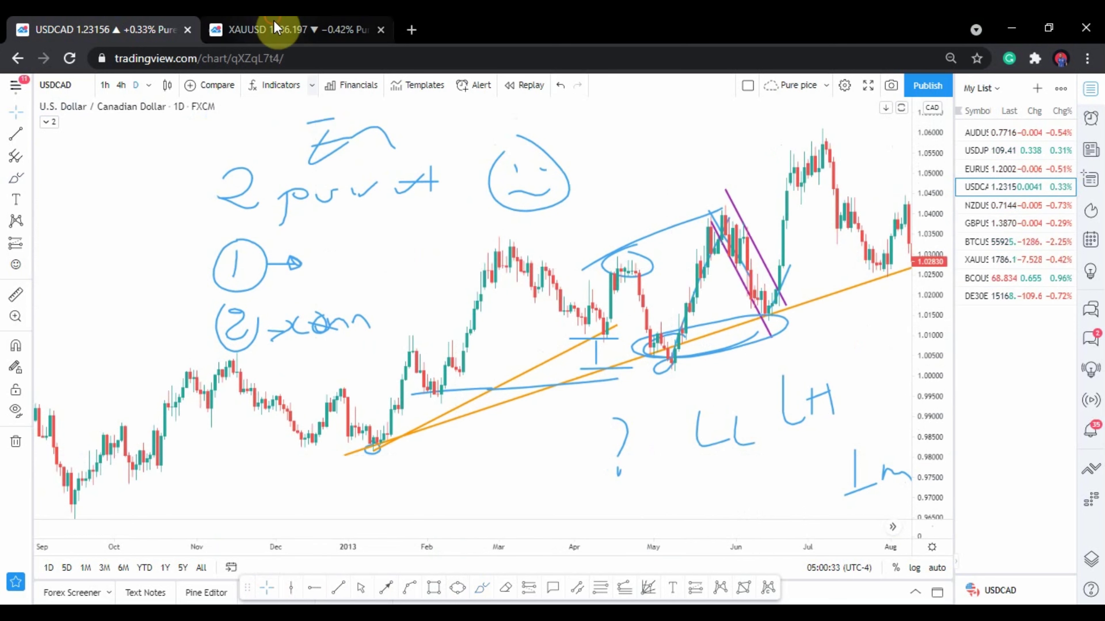
- Switch to the XAUUSD daily chart
click(279, 29)
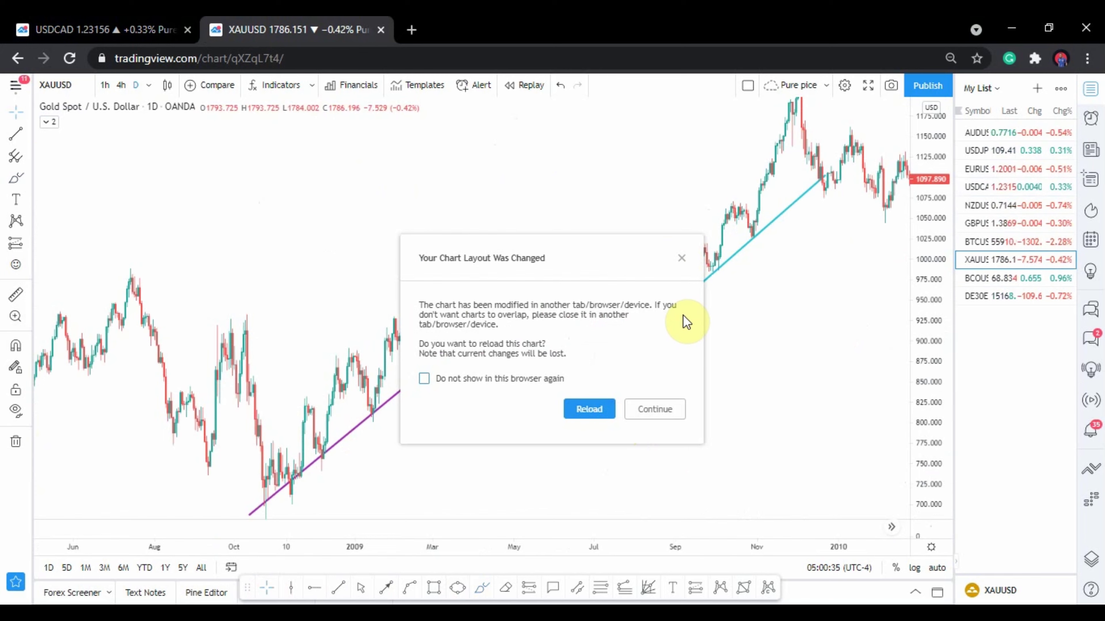
- Close the layout-change notice without reloading the chart
click(681, 258)
drag(702, 370, 698, 339)
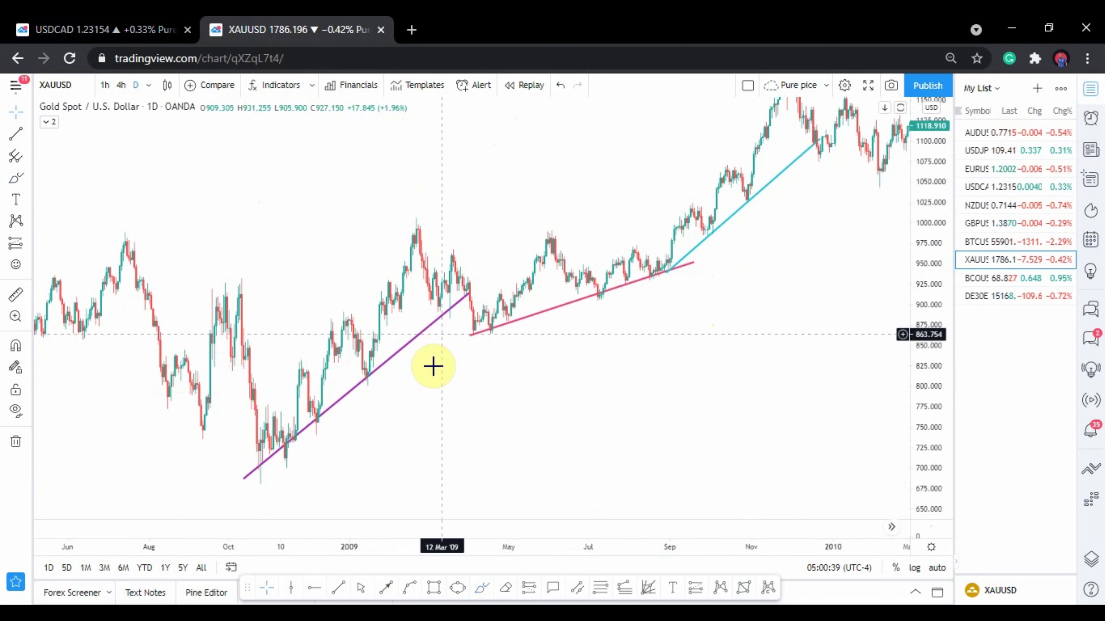
scroll(401, 366, up, 2)
drag(320, 363, 559, 365)
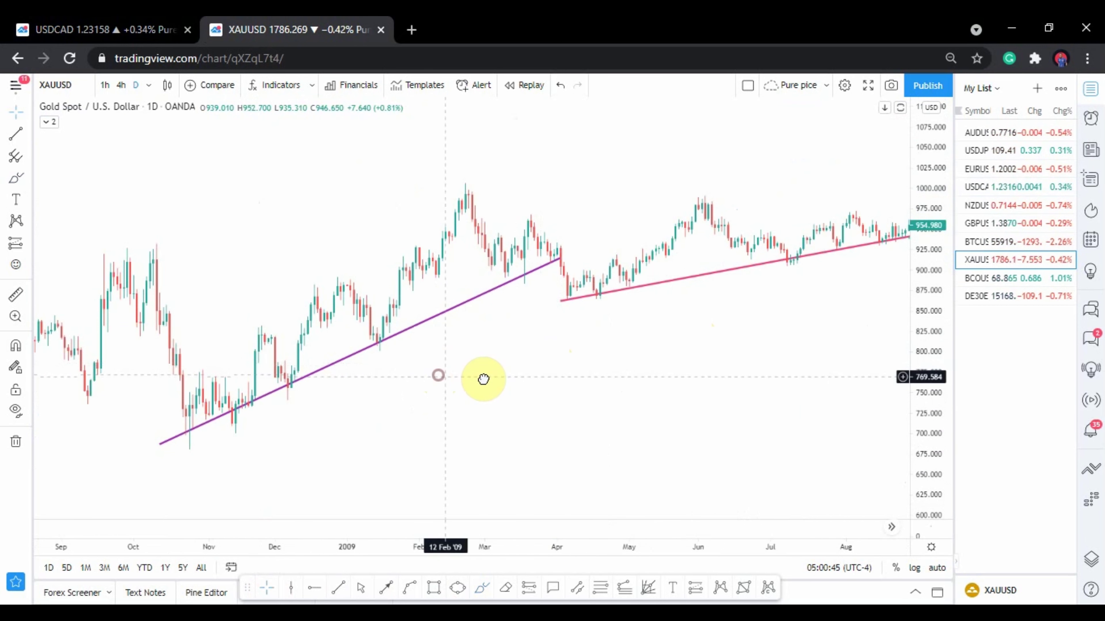
drag(448, 377, 488, 378)
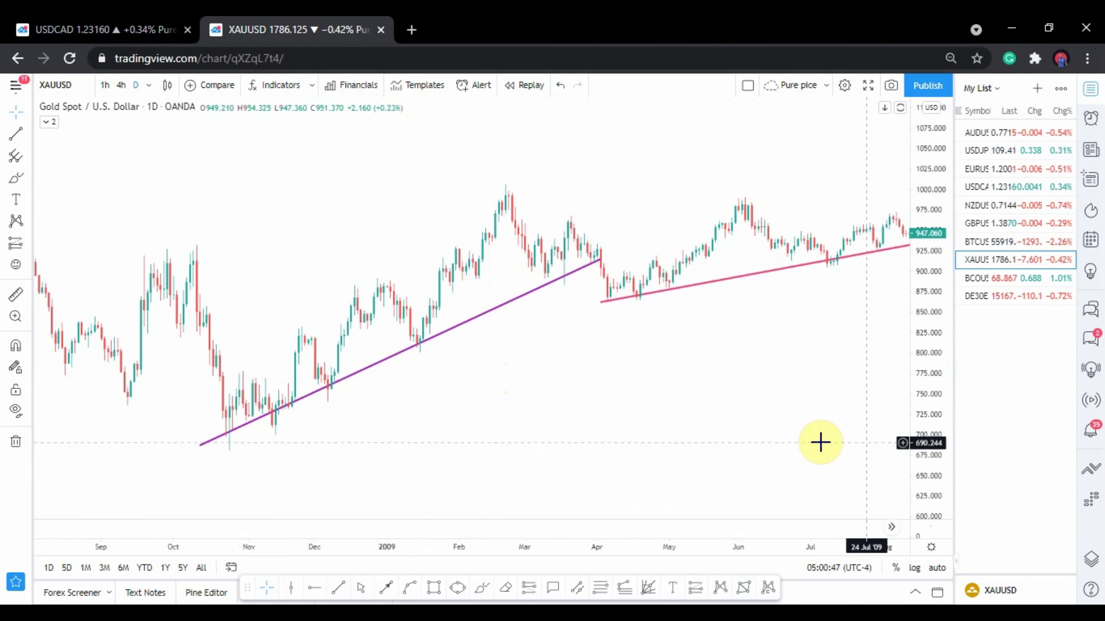
- Handwrite "Mom" with the brush below the April 2009 candles and add three arrows branching out up, slightly up and down
click(485, 593)
mouse_move(550, 383)
mouse_down()
mouse_move(552, 416)
mouse_move(588, 406)
mouse_up()
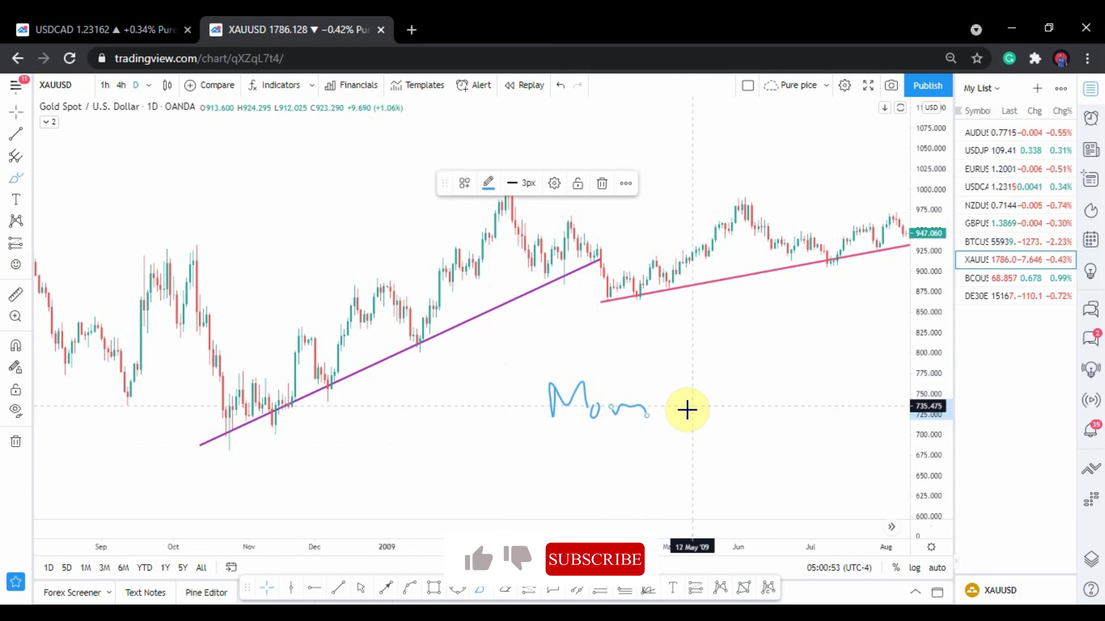
mouse_move(661, 407)
mouse_down()
mouse_move(715, 348)
mouse_move(719, 386)
mouse_move(732, 392)
mouse_move(722, 422)
mouse_up()
mouse_move(661, 437)
mouse_down()
mouse_move(722, 457)
mouse_move(715, 475)
mouse_up()
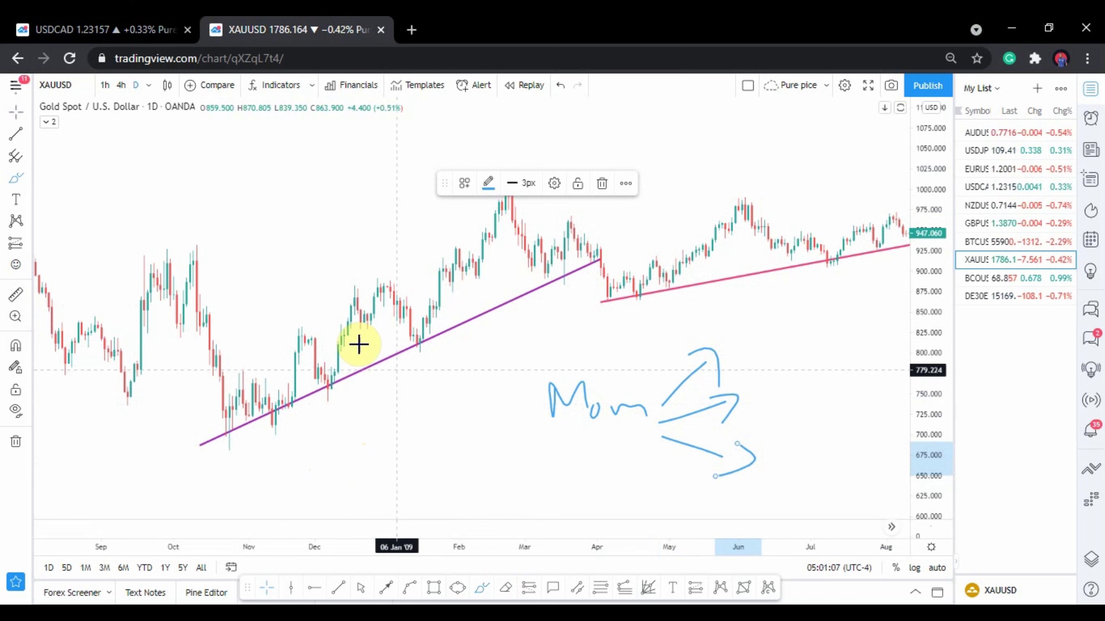
- Circle the upper end of the purple trend line at early April 2009 with the brush and add an arrow pointing to it
click(16, 112)
drag(511, 382, 365, 392)
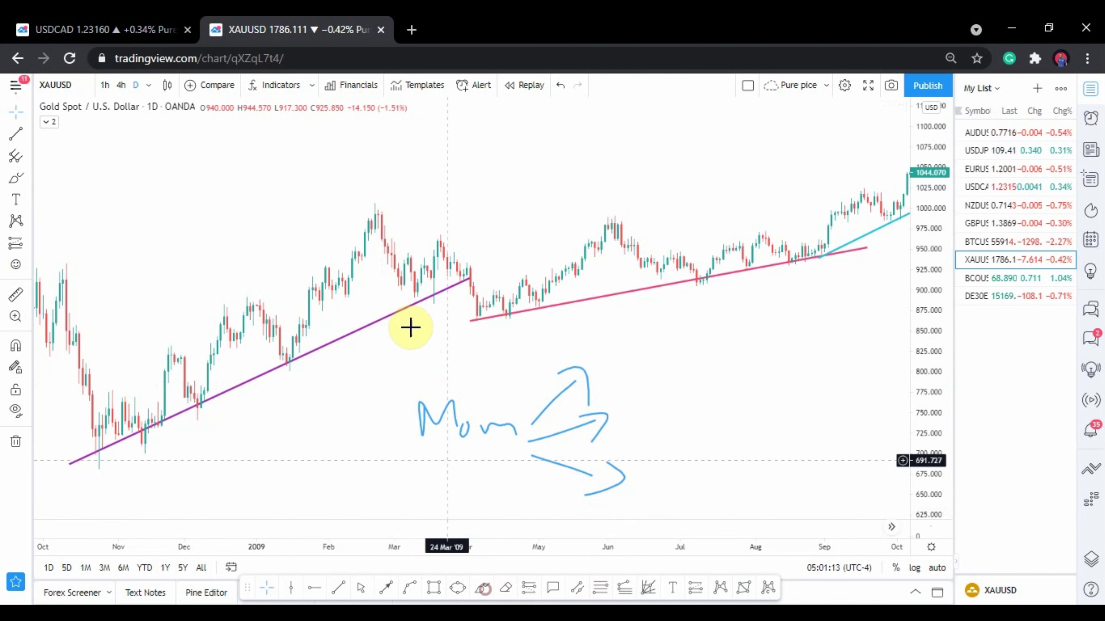
drag(459, 272, 468, 288)
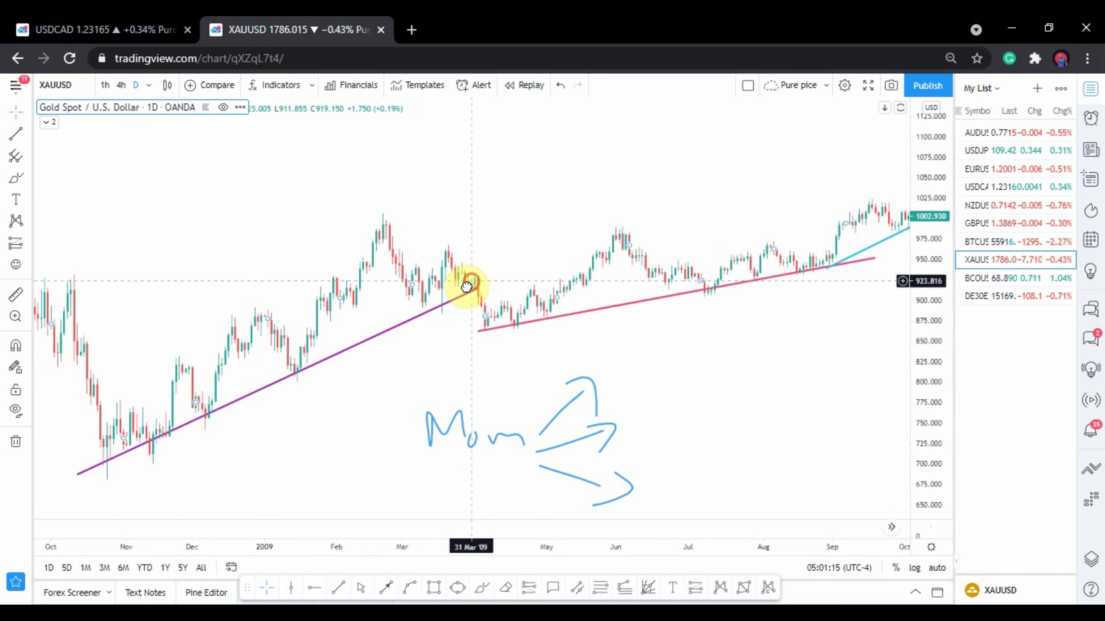
click(483, 585)
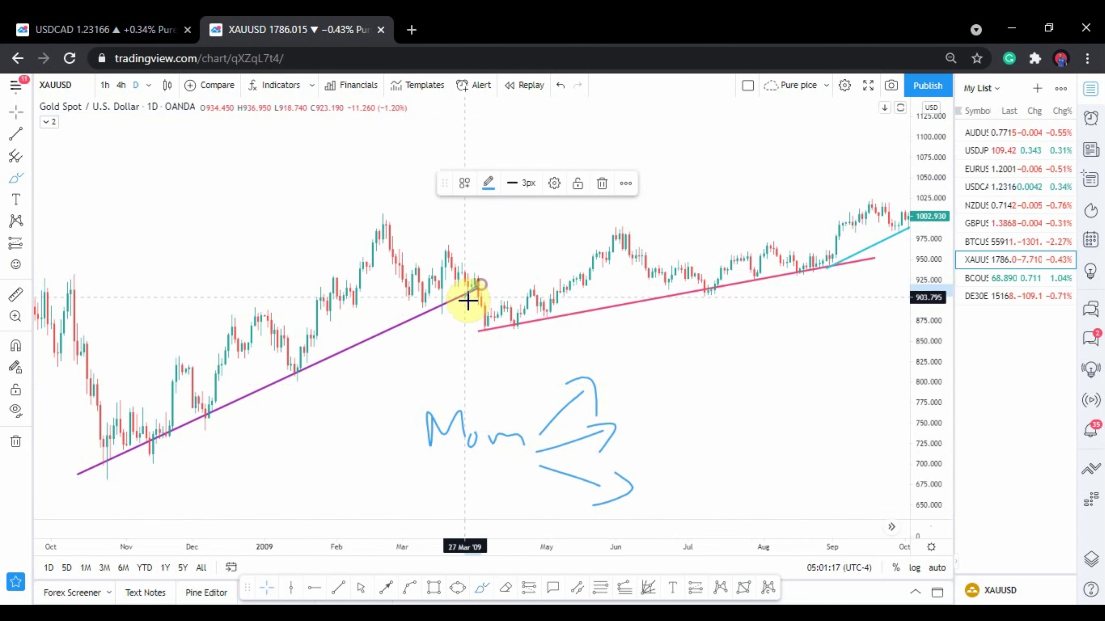
drag(484, 285, 481, 287)
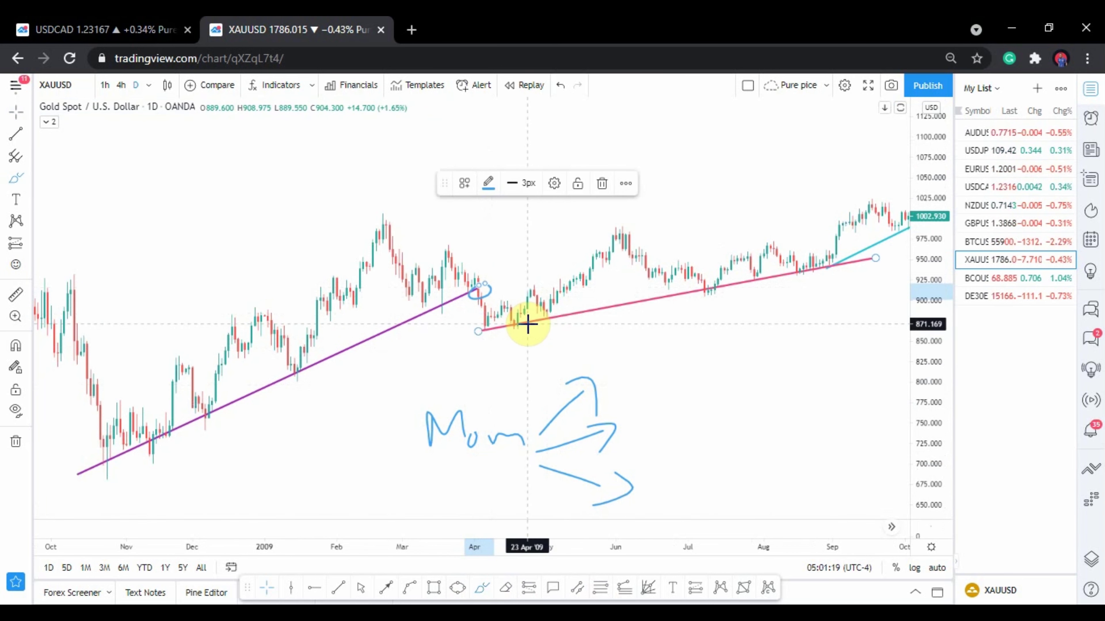
mouse_move(530, 220)
mouse_down()
mouse_move(490, 264)
mouse_move(511, 273)
mouse_up()
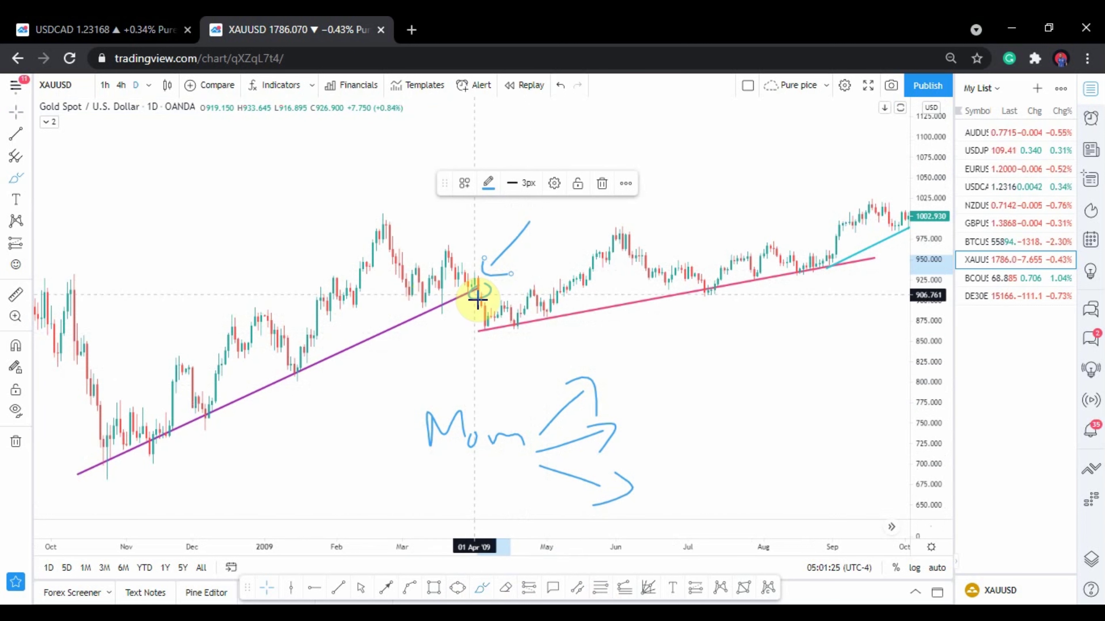
- Underline the January 2009 low with the brush and extend nearly horizontal strokes from it to about late June
drag(475, 332, 478, 332)
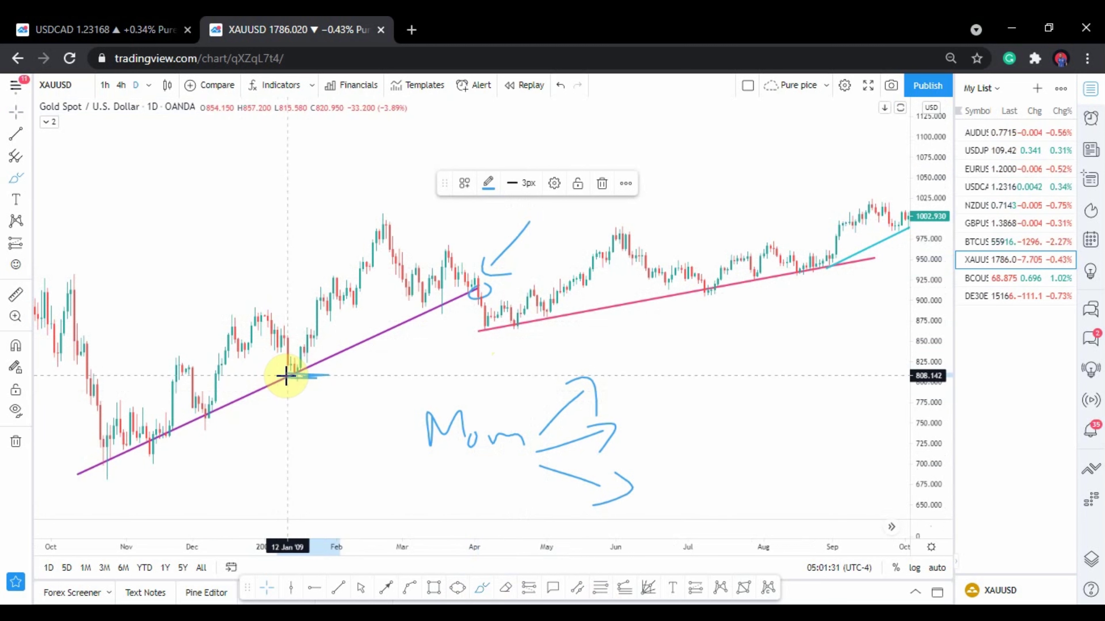
drag(286, 376, 681, 357)
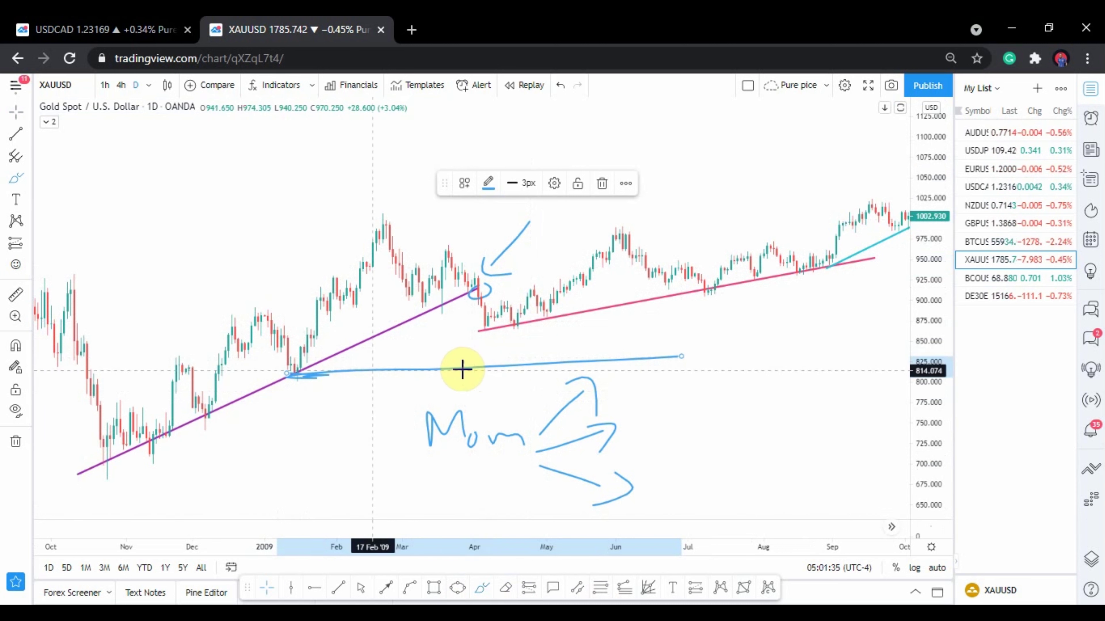
drag(276, 375, 571, 363)
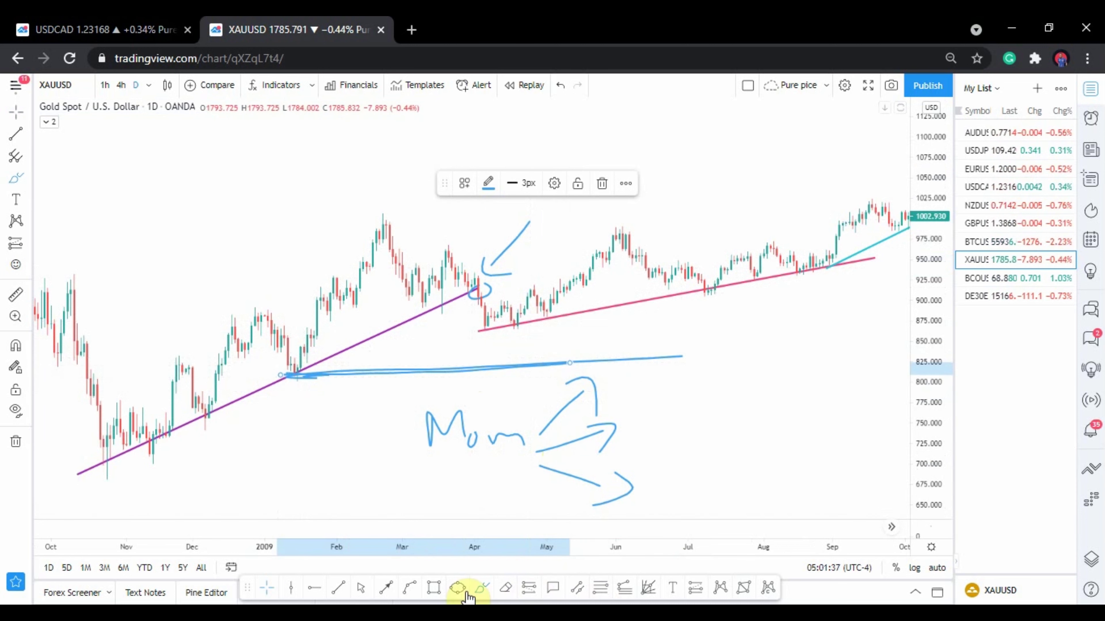
- Draw a thin rectangle zone from 20 Nov '08 at 821.489 to 11 Sep '09 at 809.625
click(436, 594)
click(169, 366)
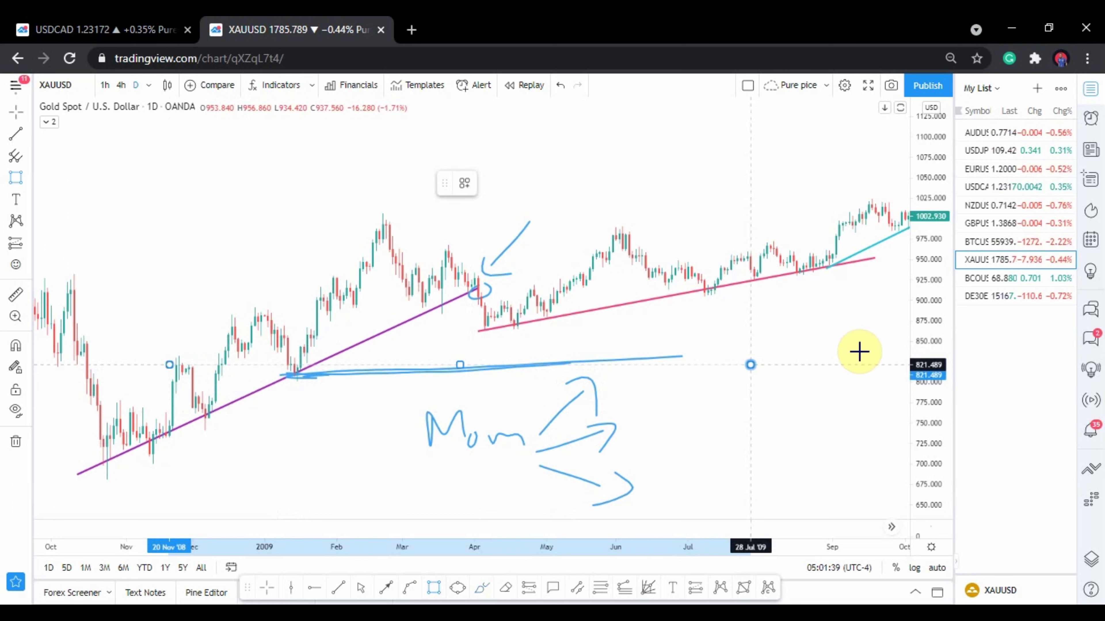
click(864, 366)
drag(864, 365, 862, 374)
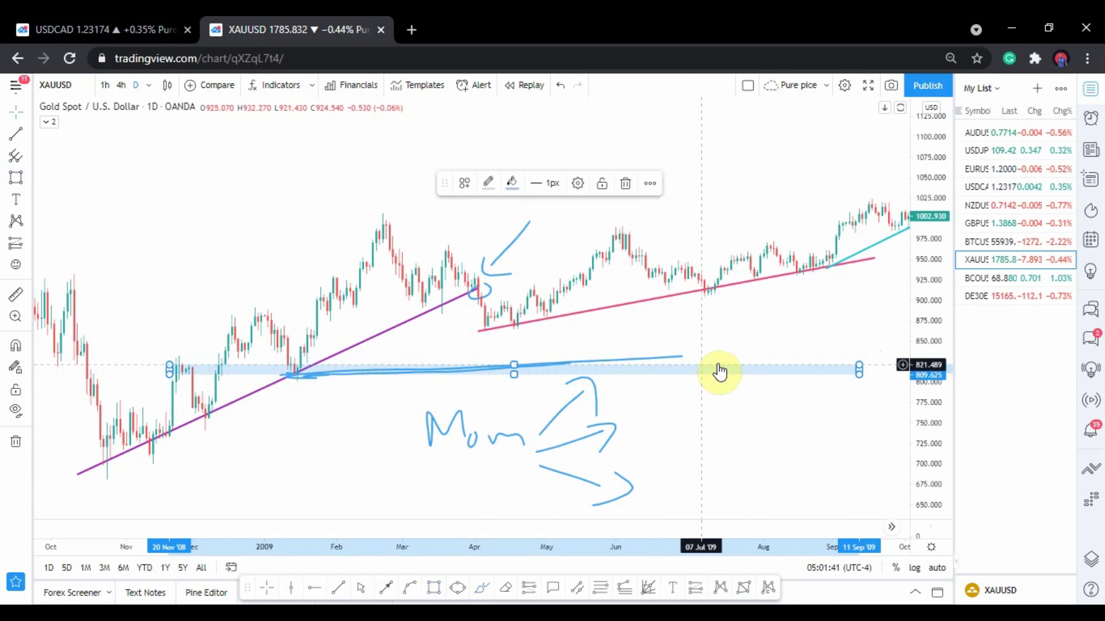
- Brush a short up arrow above the zone at July 2009 and recolour it red
click(484, 585)
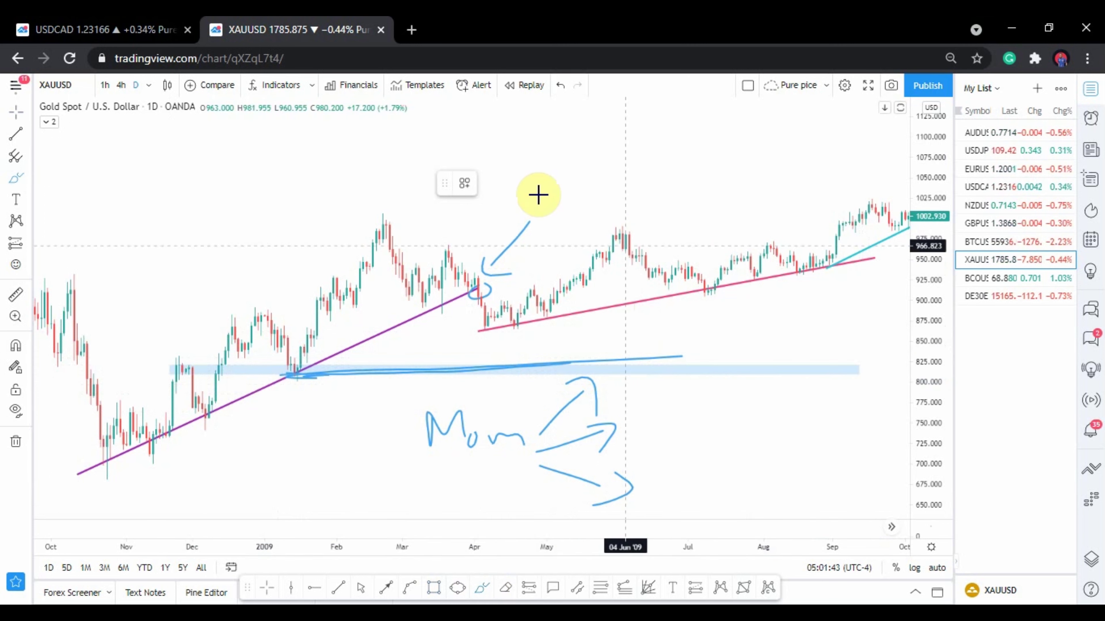
drag(697, 347, 724, 354)
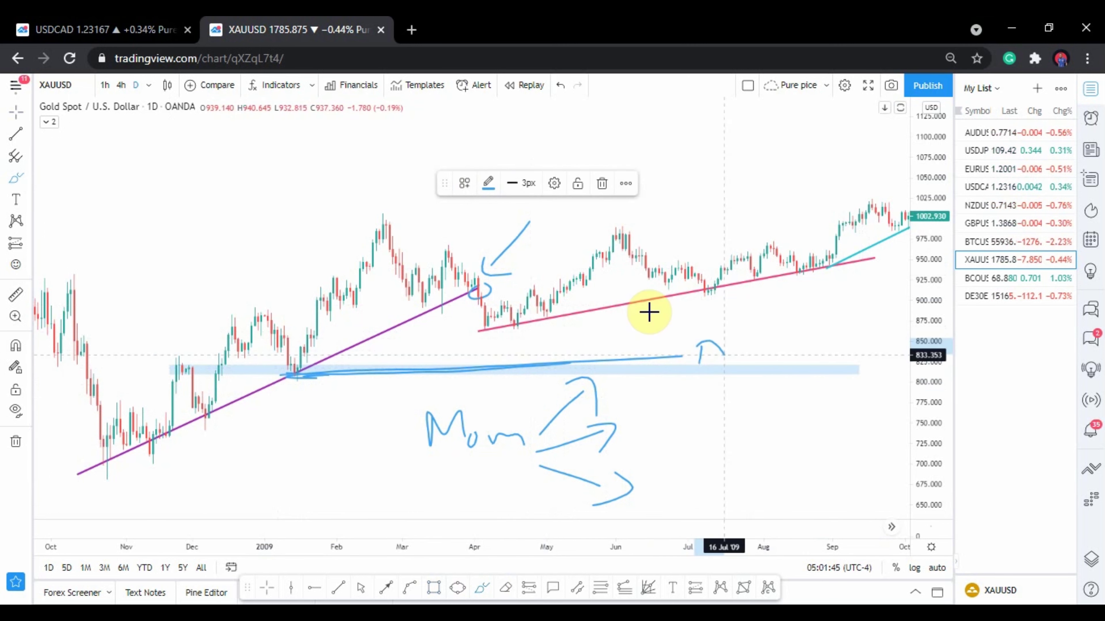
click(488, 183)
click(500, 227)
click(415, 370)
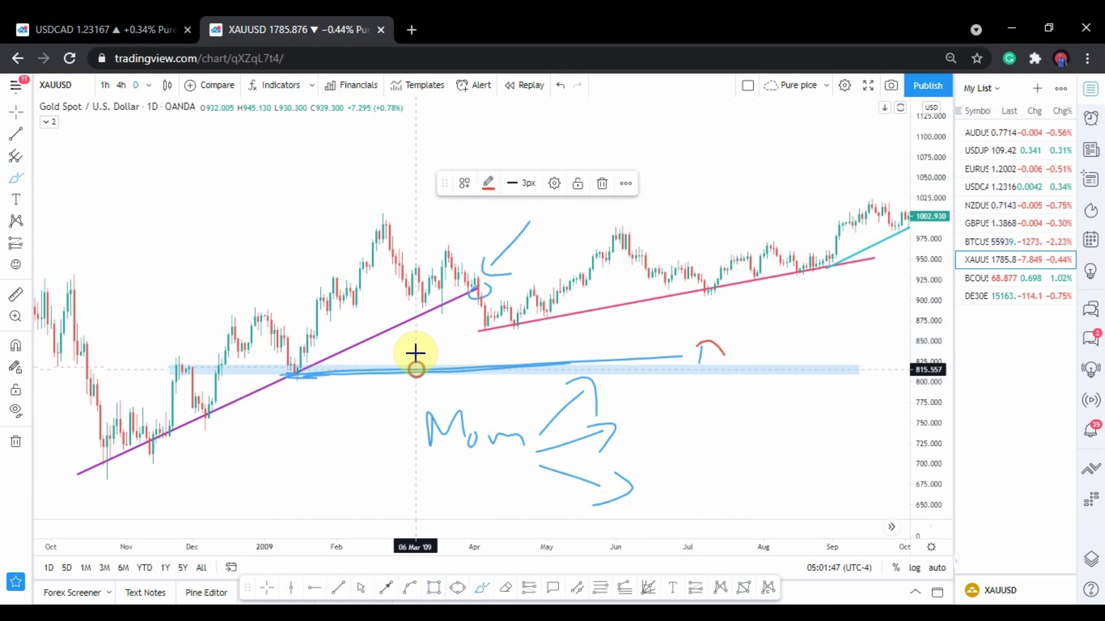
- Brush red up arrows above the zone at February and March and a down arrow at April, and circle the January low
drag(413, 346, 429, 351)
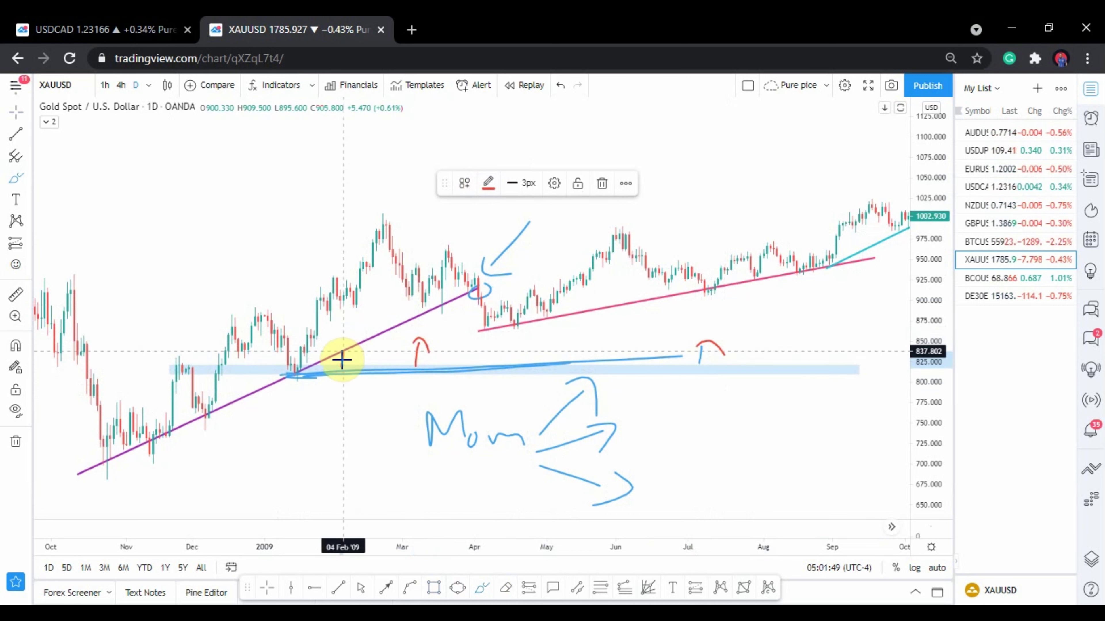
drag(342, 360, 363, 357)
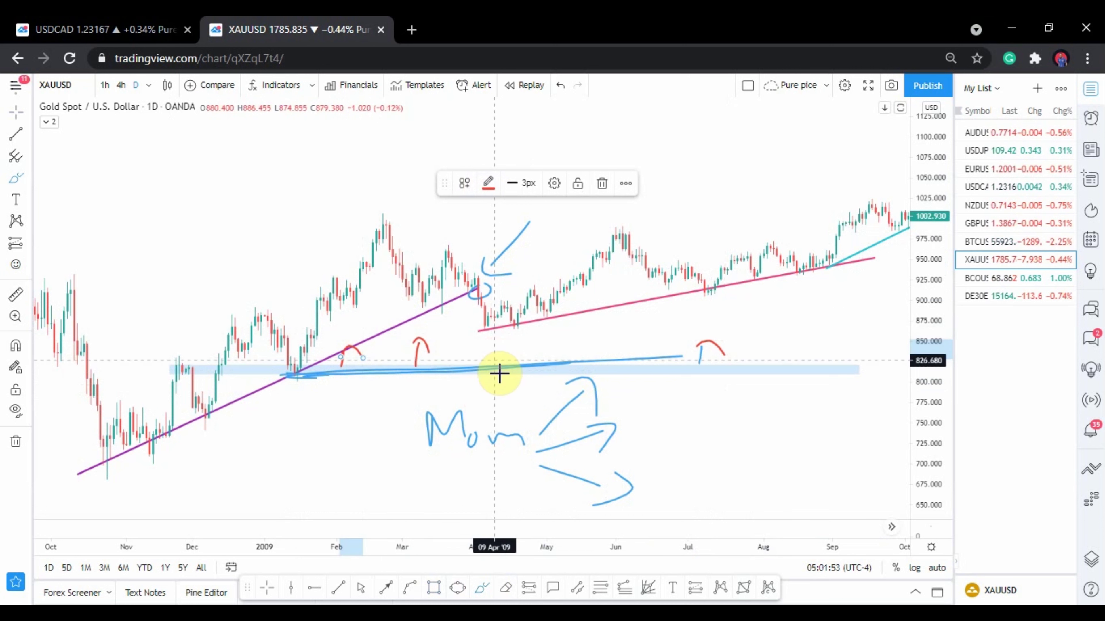
drag(501, 372, 517, 392)
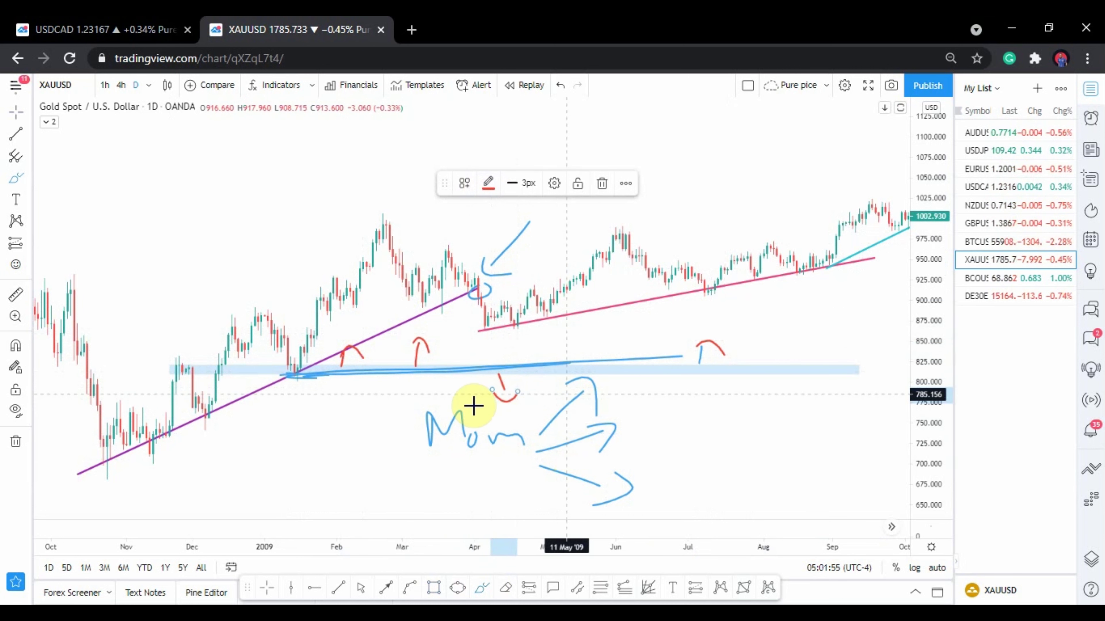
mouse_move(317, 361)
mouse_down()
mouse_move(304, 360)
mouse_move(296, 382)
mouse_up()
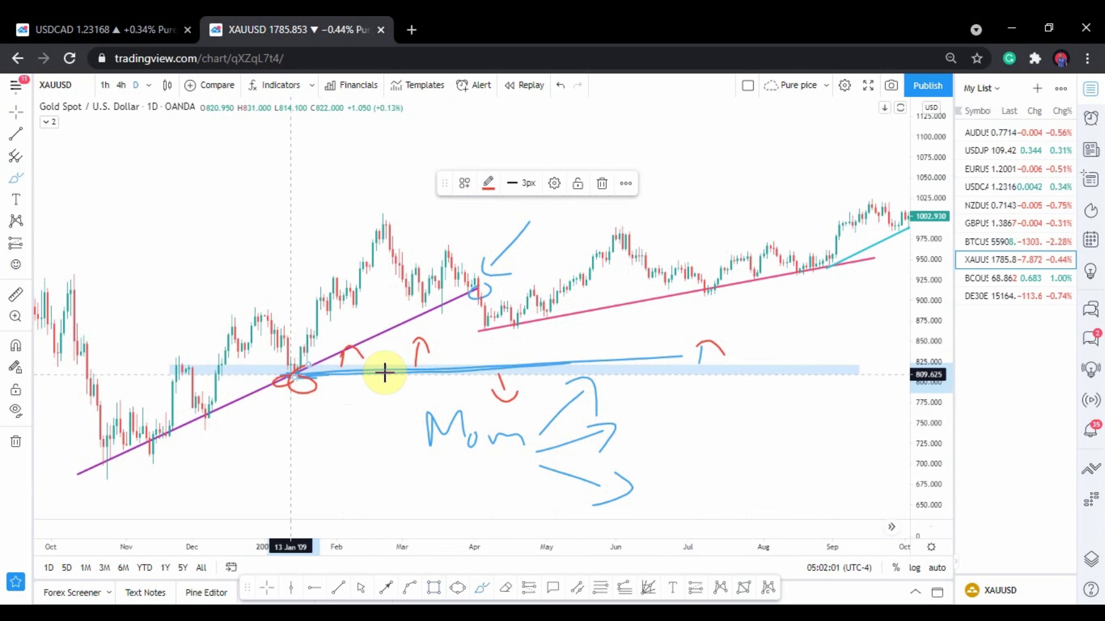
- Draw a second thin rectangle zone from 17 Oct '08 at 714.713 to 14 Aug '09 at 705.815 near the autumn lows
click(595, 365)
click(493, 591)
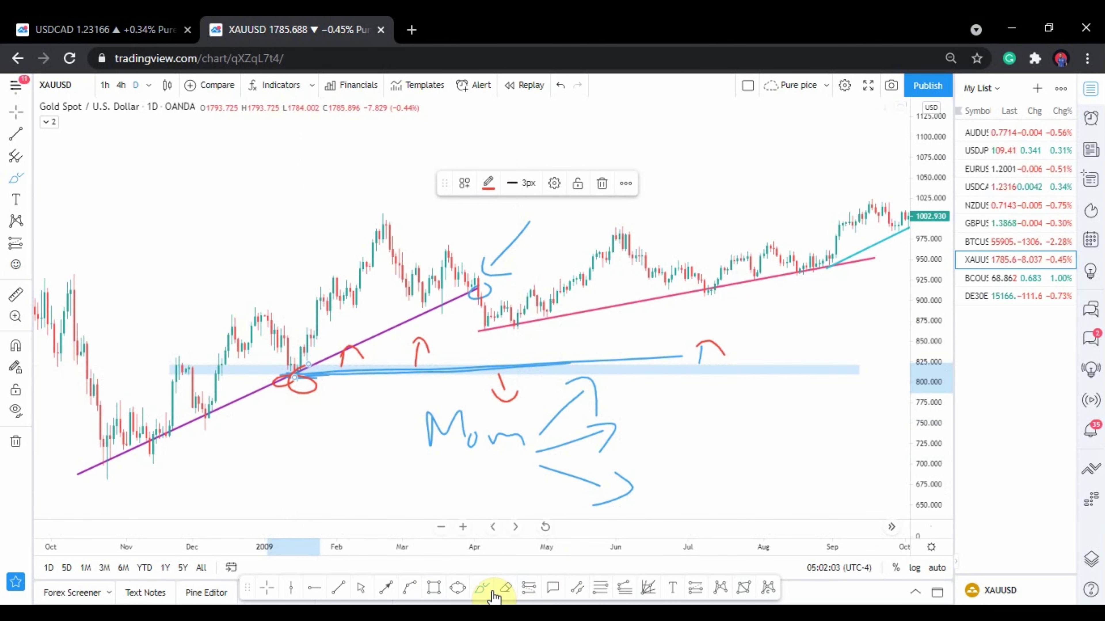
click(435, 590)
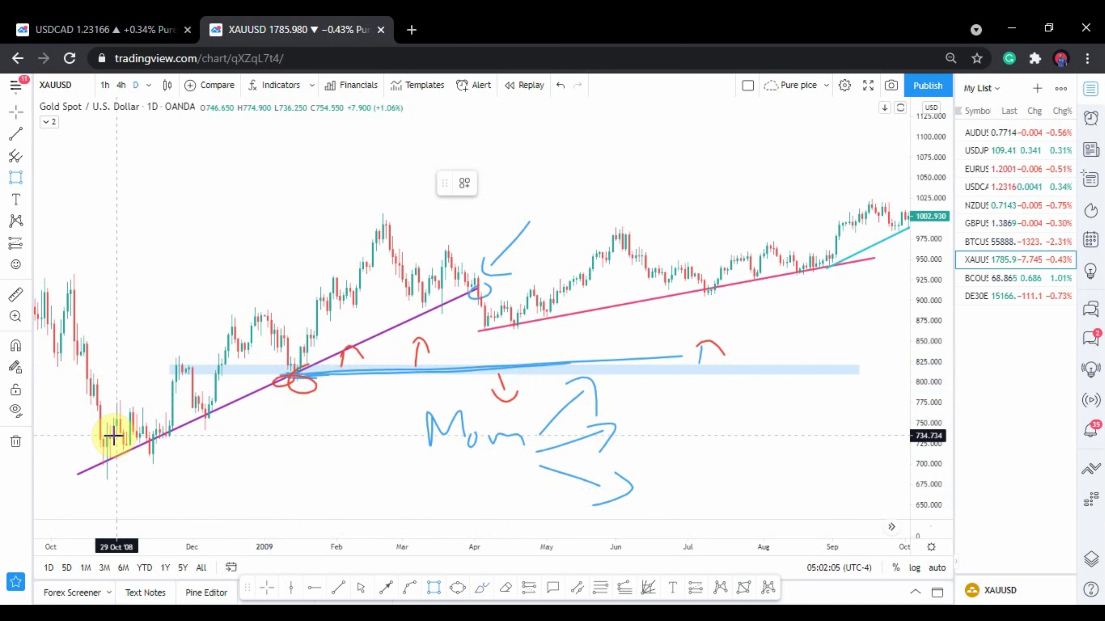
click(779, 460)
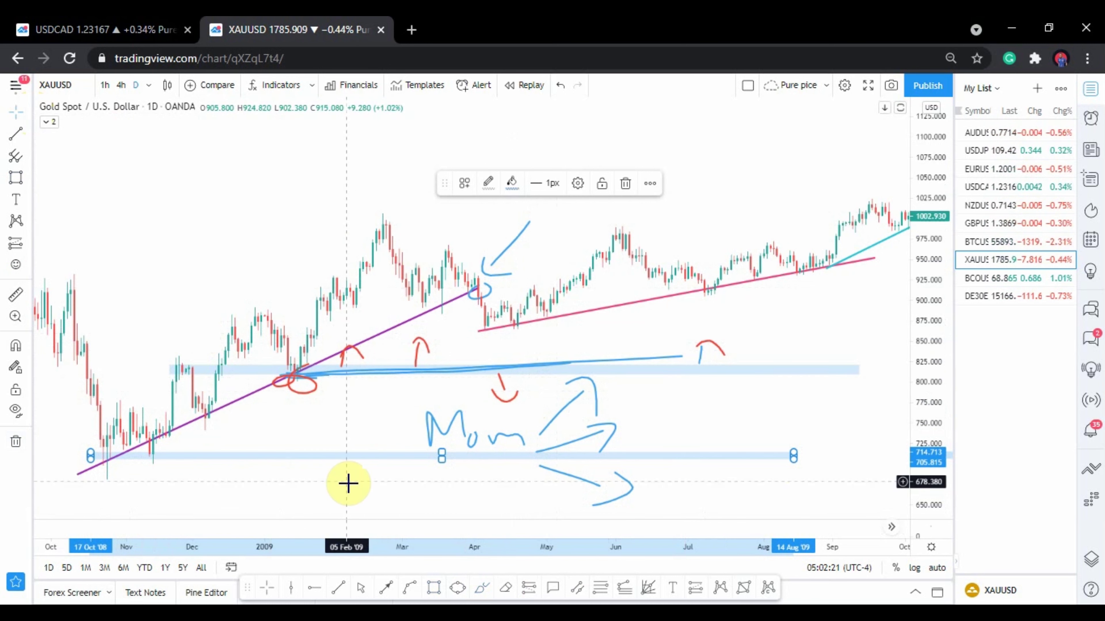
- Draw a falling trend line across the February and June highs, from 16 Feb '09 at 999.449 to 03 Nov '09 at 963.115
drag(357, 213, 122, 262)
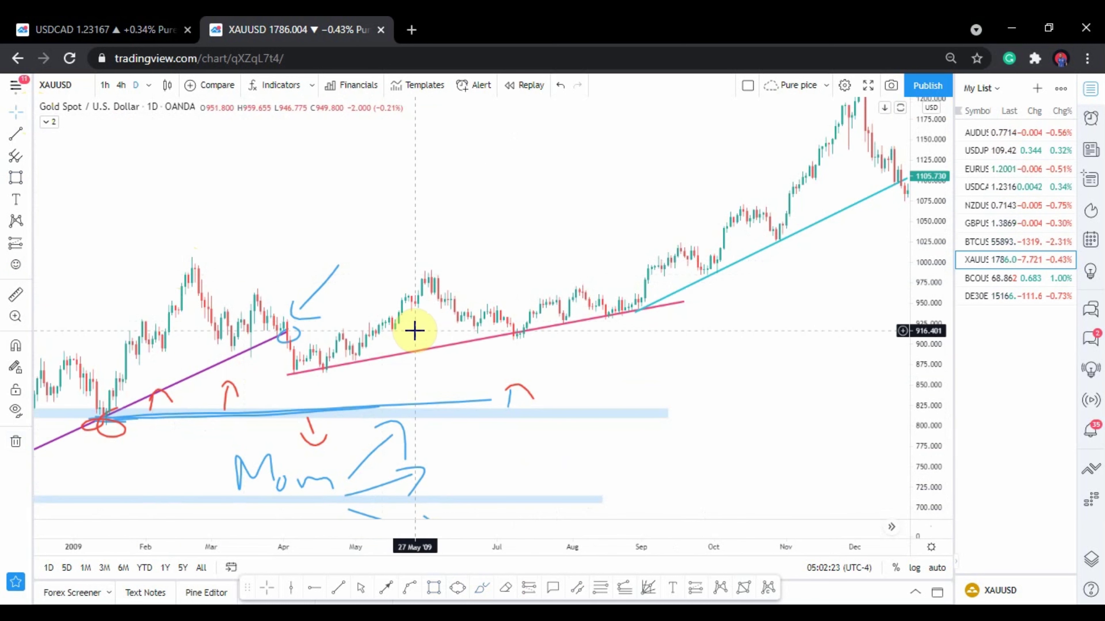
drag(739, 348, 691, 377)
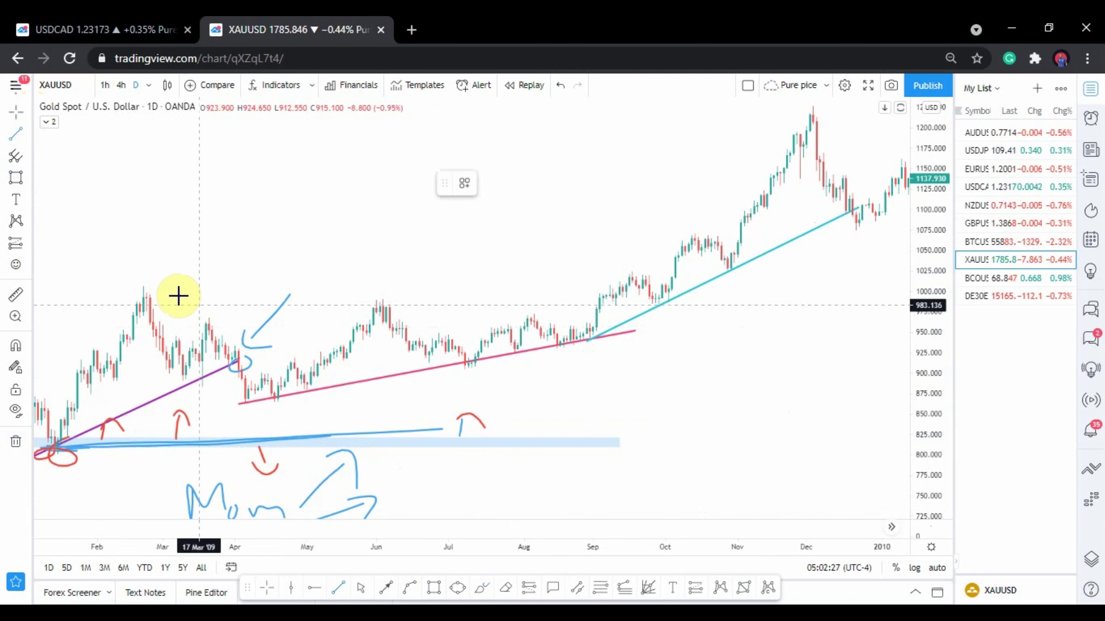
click(130, 292)
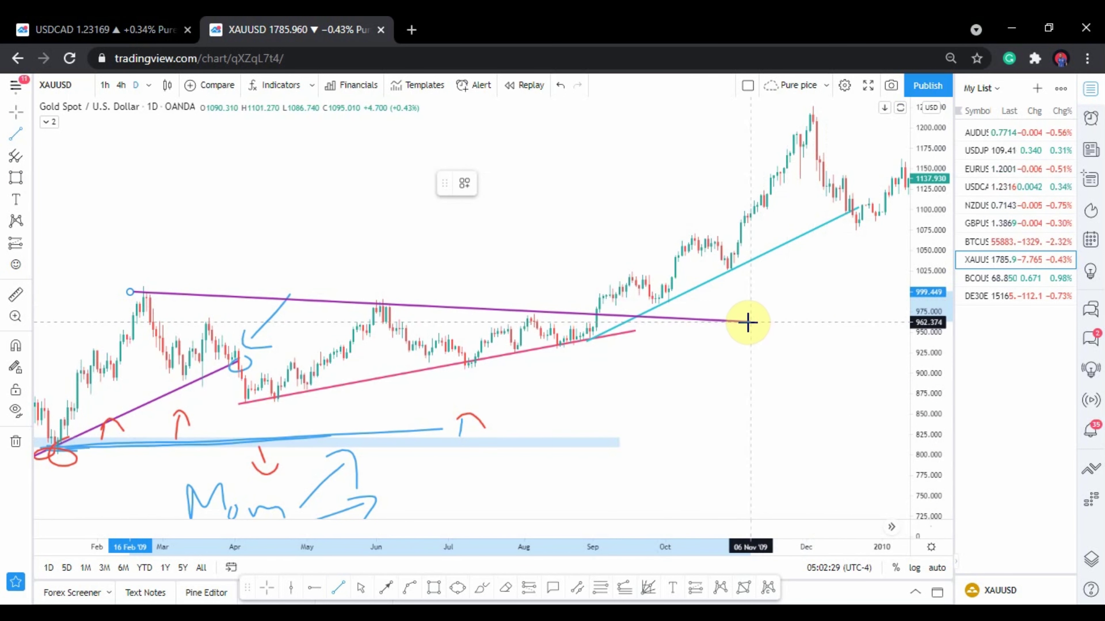
click(740, 321)
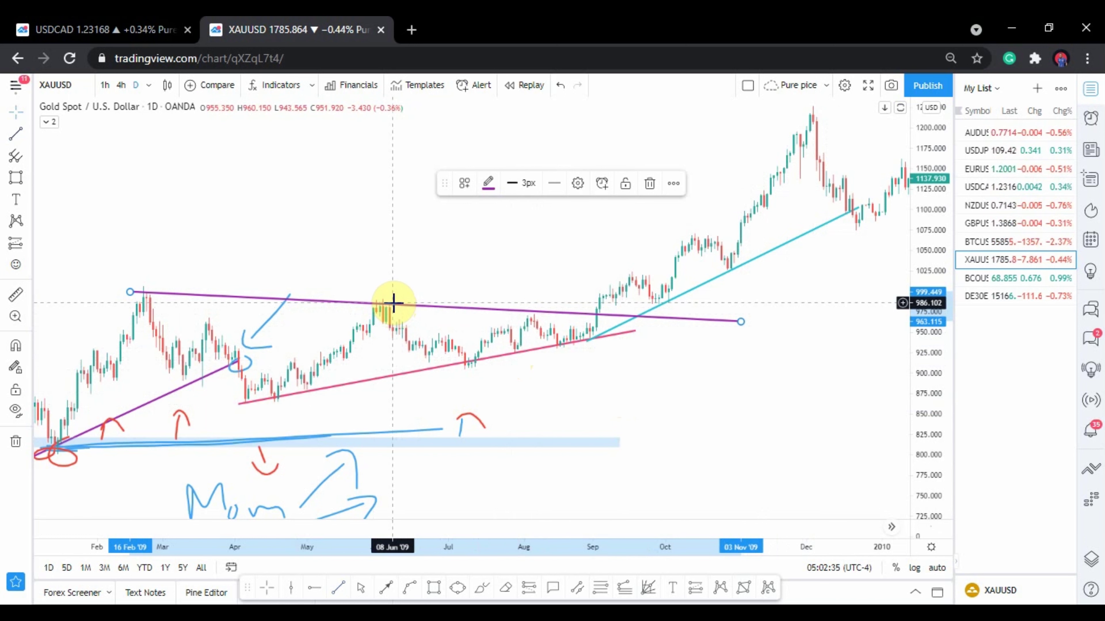
- Brush a red mark where price crosses the falling line in early September 2009, plus an up arrow and a rising curve below the candles
drag(660, 377, 619, 412)
click(390, 580)
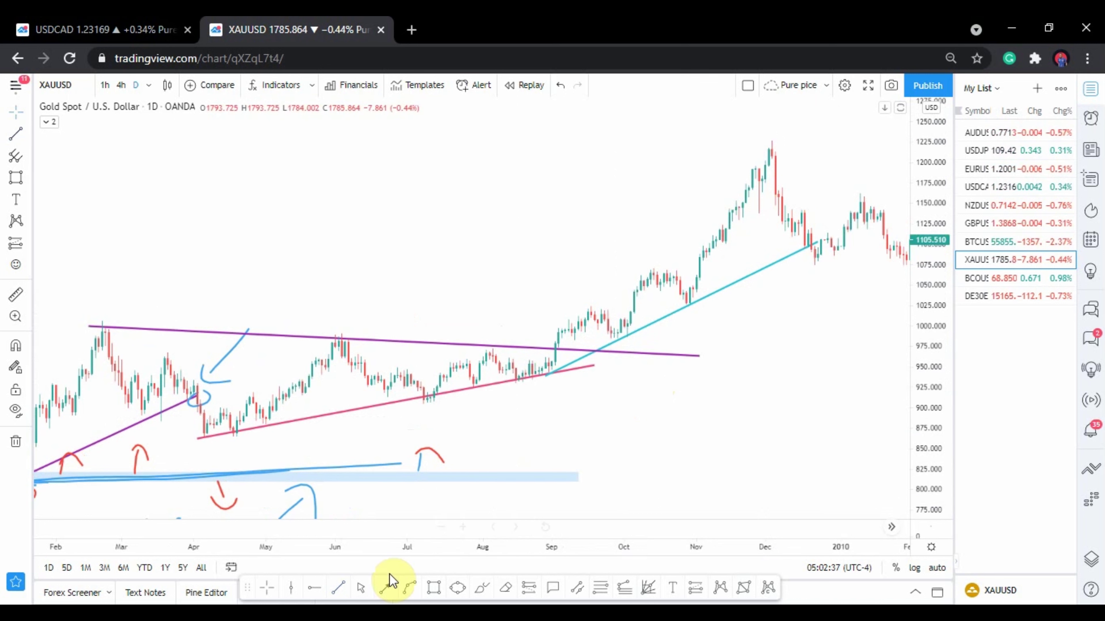
click(479, 588)
drag(549, 342, 554, 348)
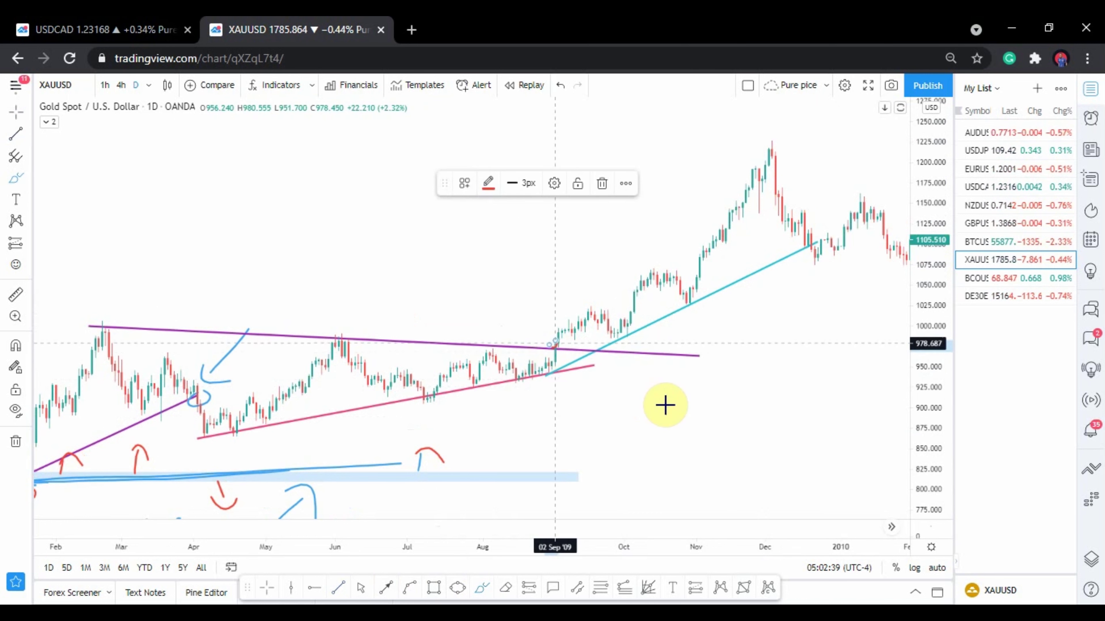
mouse_move(745, 420)
mouse_down()
mouse_move(747, 348)
mouse_move(766, 360)
mouse_up()
drag(654, 410, 581, 463)
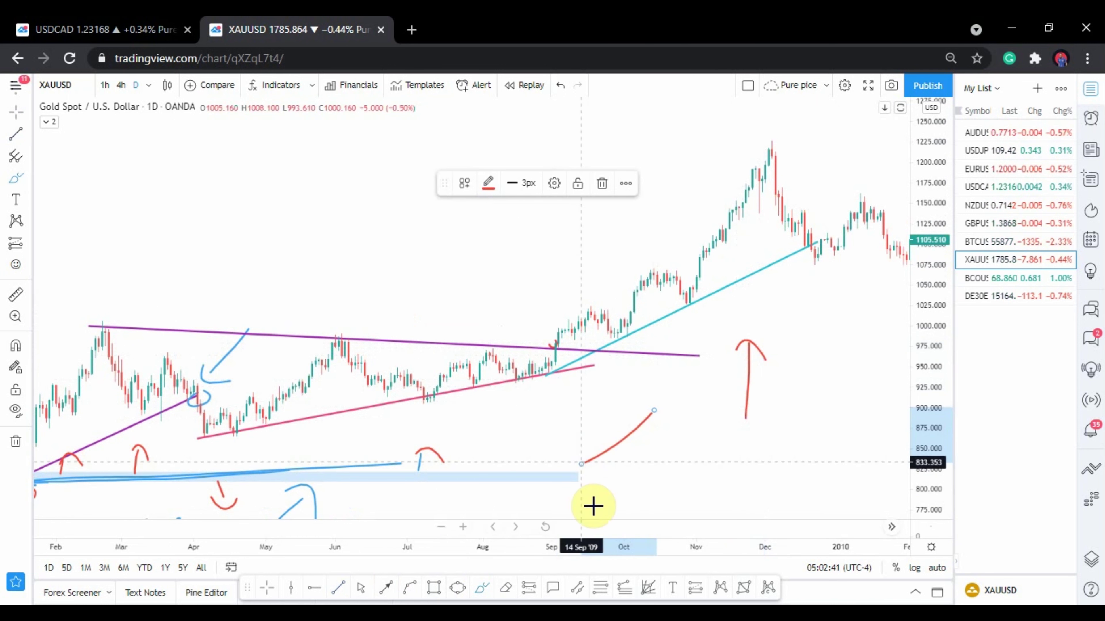
- Draw a rising trend line along the cyan line, from 01 Sep '09 at 934.197 to 05 Jan '10 at 1130.694
click(339, 589)
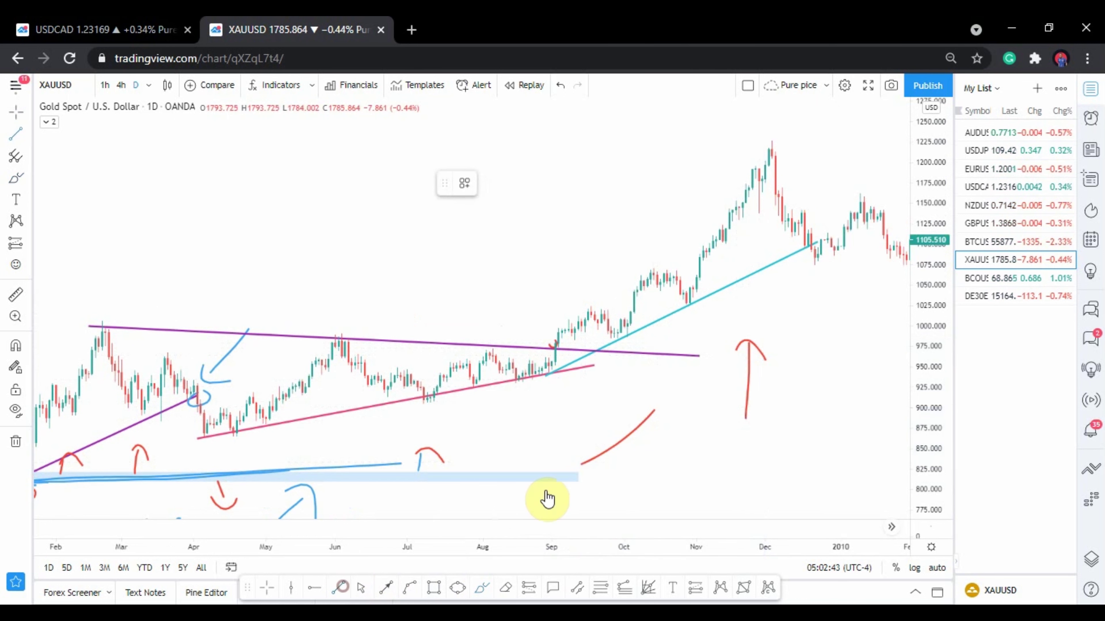
click(552, 380)
click(846, 217)
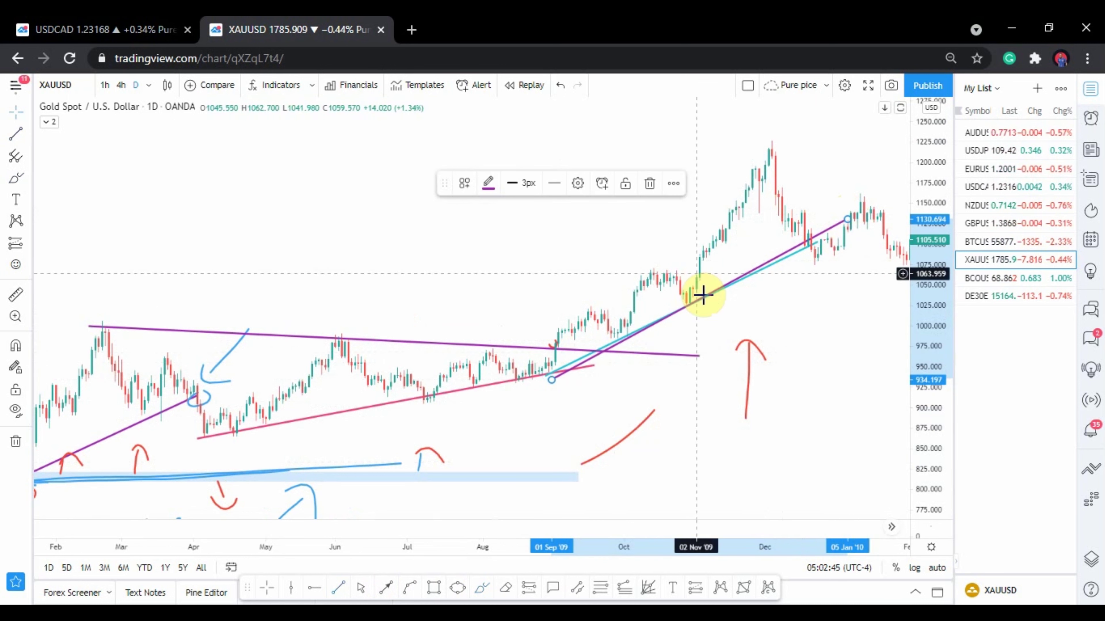
click(11, 98)
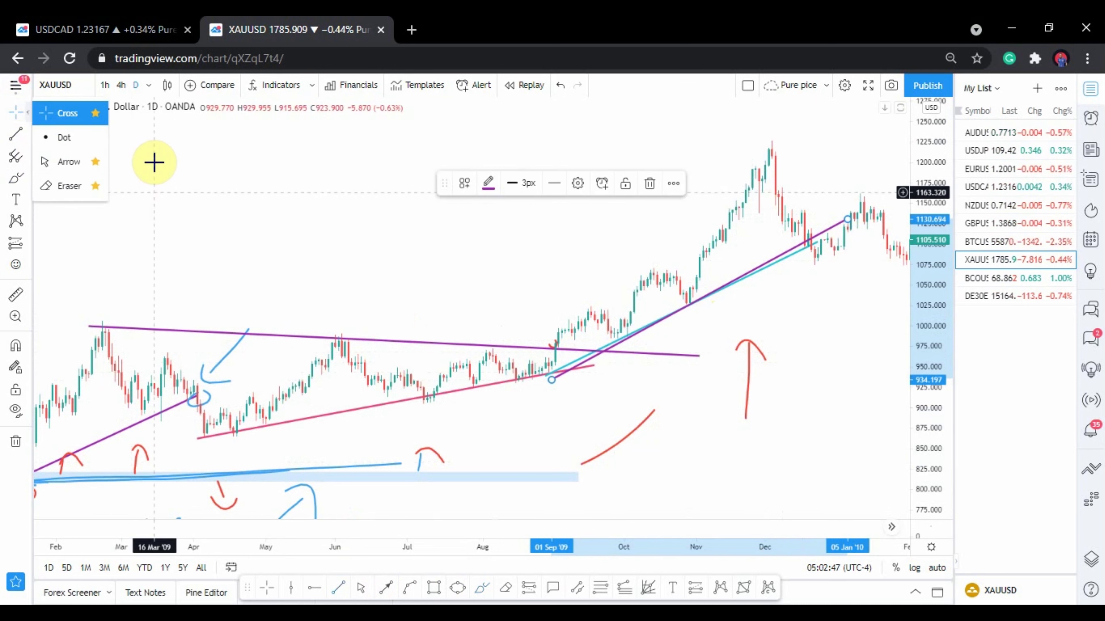
mouse_move(254, 185)
mouse_down()
mouse_move(627, 108)
mouse_move(552, 173)
mouse_up()
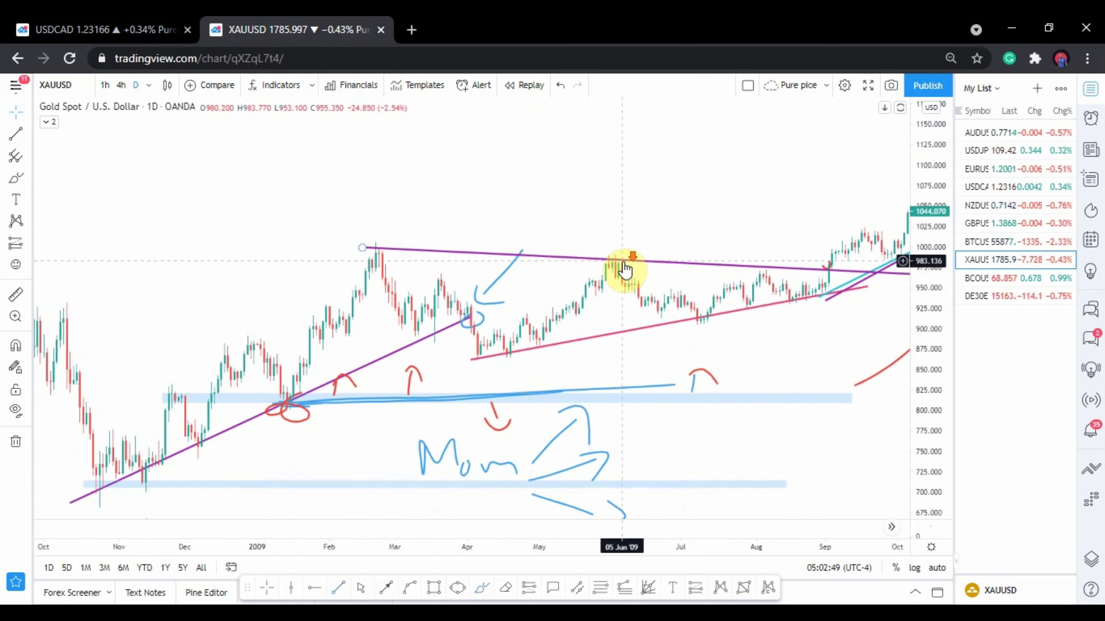
mouse_move(624, 271)
mouse_down()
mouse_move(662, 183)
mouse_move(624, 170)
mouse_up()
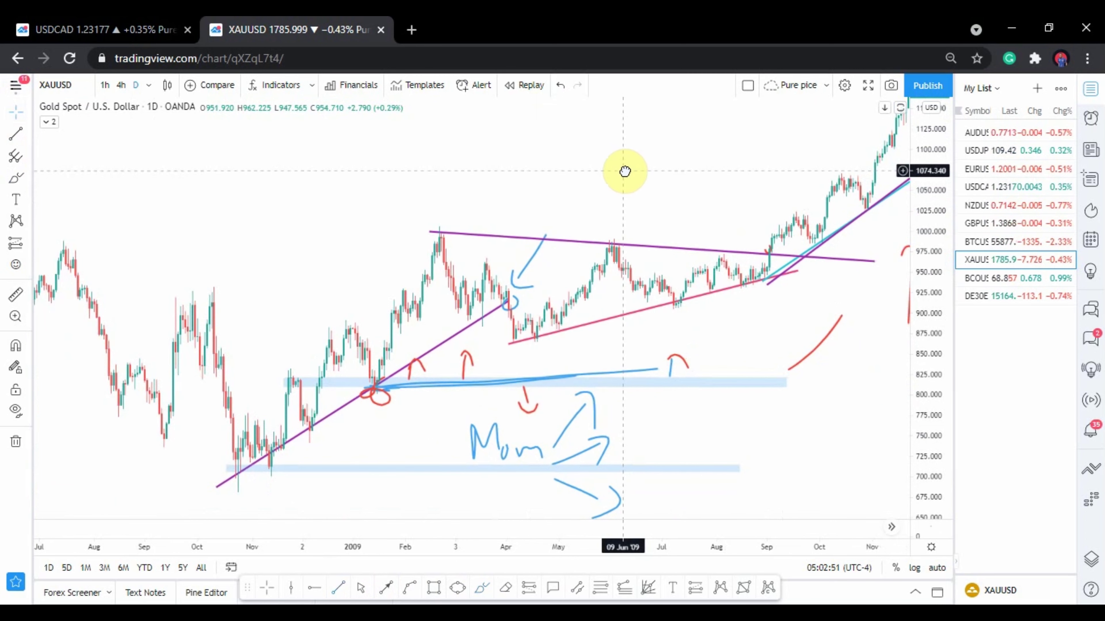